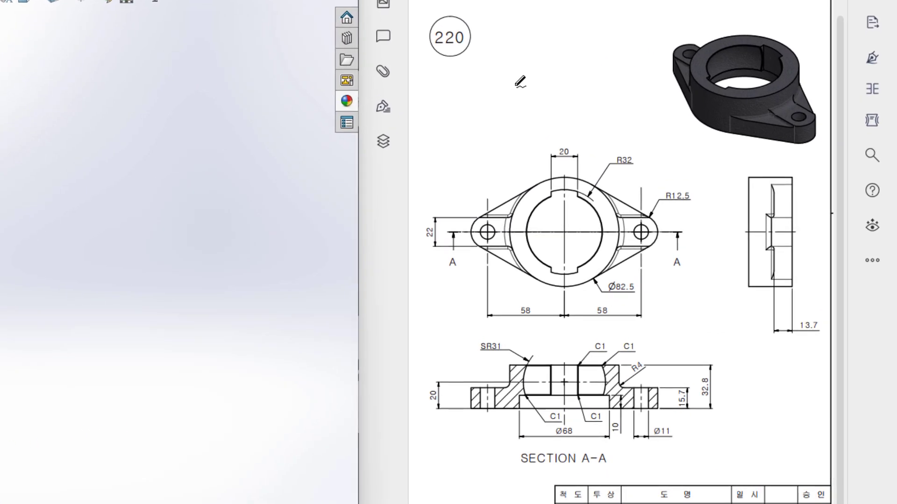
- Mark the isometric, top and section views of drawing 220 and its A-A cutting line for overview, and clear the marks
mouse_move(785, 8)
left_mouse_down()
mouse_move(722, 12)
mouse_move(747, 165)
mouse_move(833, 113)
left_mouse_up()
mouse_move(758, 10)
left_mouse_down()
mouse_move(653, 30)
mouse_move(756, 29)
left_mouse_up()
mouse_move(605, 126)
left_mouse_down()
mouse_move(556, 125)
mouse_move(535, 315)
mouse_move(634, 171)
left_mouse_up()
mouse_move(701, 329)
left_mouse_down()
mouse_move(400, 380)
mouse_move(772, 463)
left_mouse_up()
left_click_drag(805, 414, 695, 362)
left_click_drag(443, 233, 681, 233)
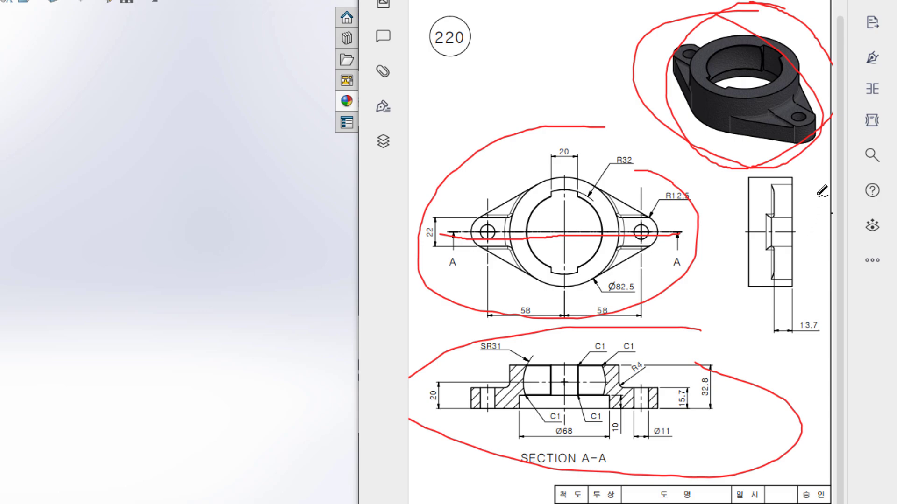
mouse_move(801, 167)
left_mouse_down()
mouse_move(731, 225)
mouse_move(746, 310)
mouse_move(782, 302)
mouse_move(815, 204)
mouse_move(802, 162)
left_mouse_up()
key("ctrl+z")
key("ctrl+z")
key("ctrl+z")
key("ctrl+z")
key("ctrl+z")
key("ctrl+z")
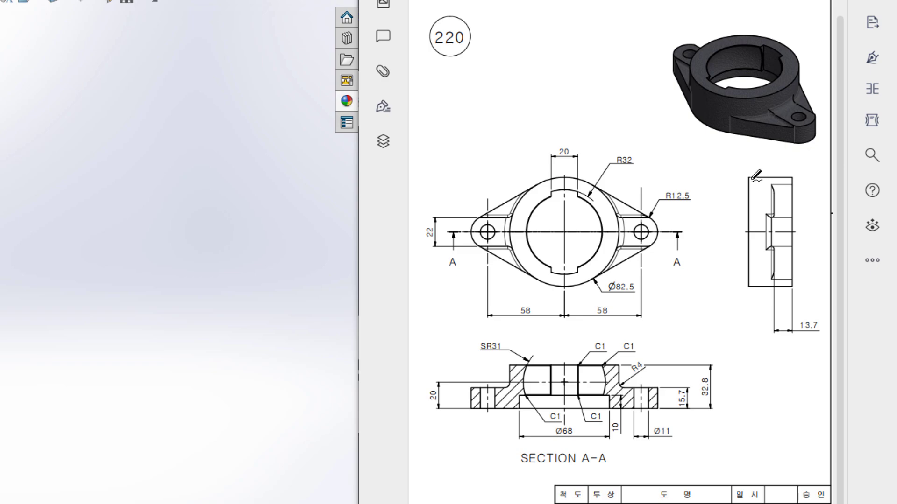
- Examine the main ring's outer diameter in the top view and its overall height in the section view
mouse_move(590, 182)
left_mouse_down()
mouse_move(551, 176)
mouse_move(520, 200)
mouse_move(509, 251)
mouse_move(532, 280)
mouse_move(574, 283)
mouse_move(605, 269)
mouse_move(620, 230)
mouse_move(618, 205)
mouse_move(594, 181)
left_mouse_up()
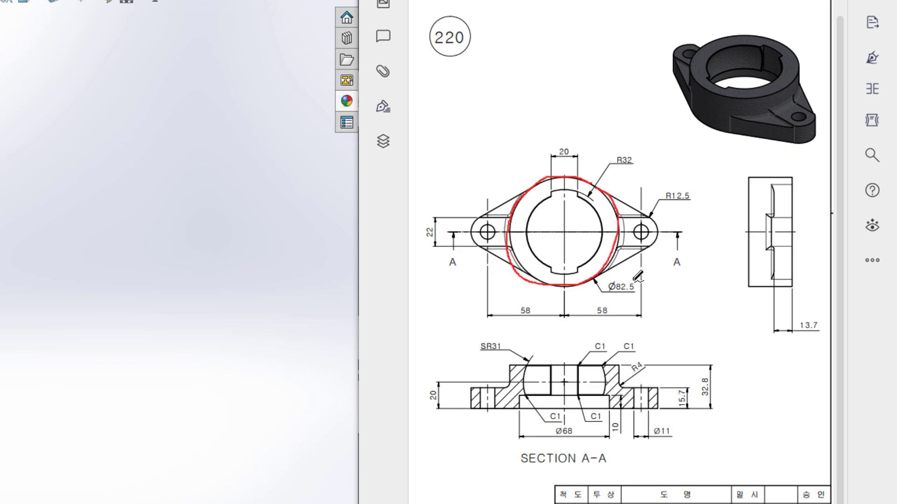
mouse_move(632, 274)
left_mouse_down()
mouse_move(606, 281)
mouse_move(609, 291)
mouse_move(631, 280)
left_mouse_up()
mouse_move(710, 368)
left_mouse_down()
mouse_move(693, 376)
mouse_move(694, 405)
mouse_move(717, 400)
mouse_move(711, 369)
left_mouse_up()
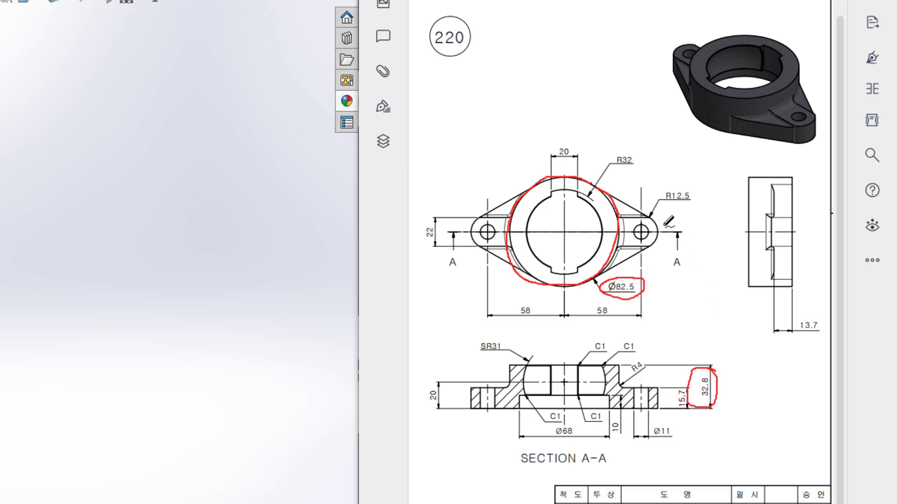
- Examine the end lugs' radius and centre spacing, the tangent edges joining them to the ring and the flange thickness, and clear the marks
mouse_move(649, 208)
left_mouse_down()
mouse_move(661, 234)
mouse_move(642, 247)
mouse_move(626, 230)
mouse_move(649, 209)
left_mouse_up()
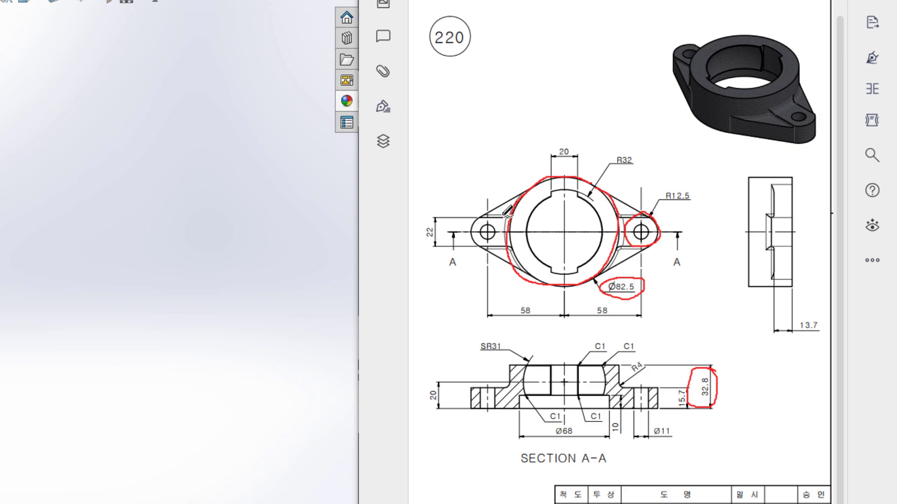
mouse_move(494, 214)
left_mouse_down()
mouse_move(466, 231)
mouse_move(473, 242)
mouse_move(491, 241)
mouse_move(503, 219)
mouse_move(486, 213)
left_mouse_up()
mouse_move(683, 185)
left_mouse_down()
mouse_move(648, 200)
mouse_move(688, 206)
mouse_move(683, 186)
left_mouse_up()
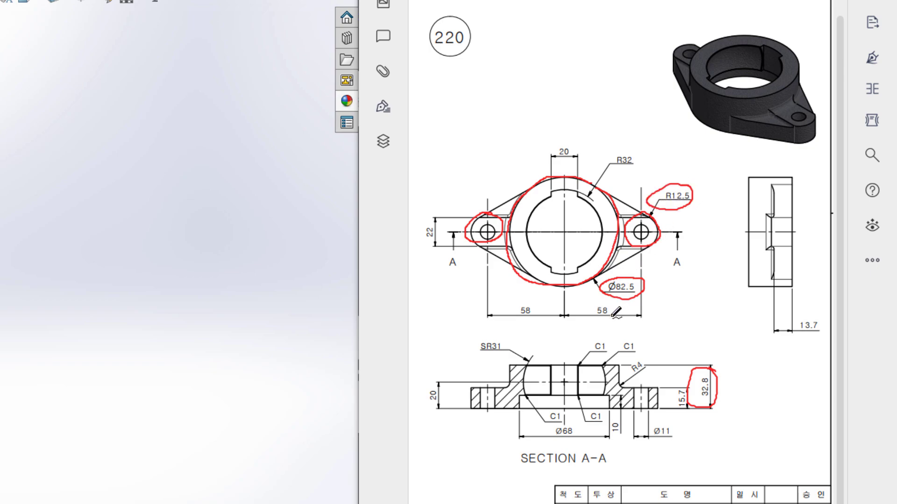
mouse_move(617, 307)
left_mouse_down()
mouse_move(594, 302)
mouse_move(589, 319)
mouse_move(621, 306)
mouse_move(523, 301)
mouse_move(513, 317)
mouse_move(538, 304)
left_mouse_up()
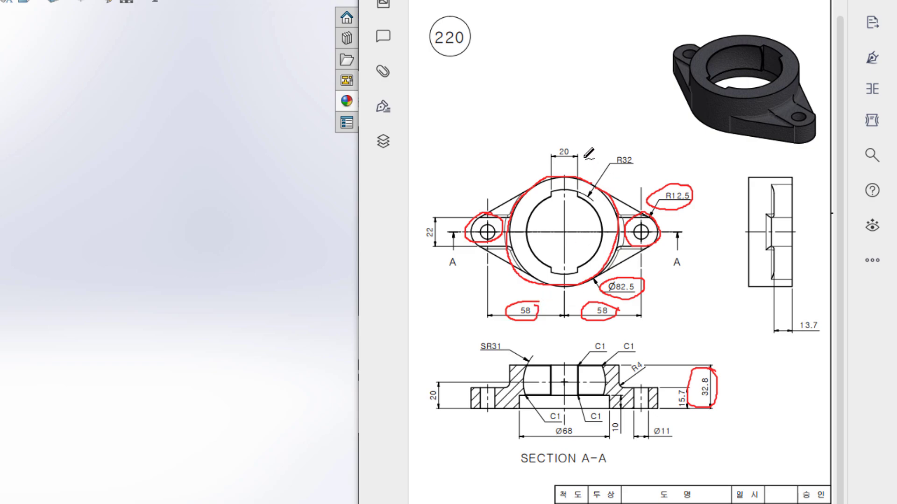
left_click(570, 144)
mouse_move(552, 161)
left_mouse_down()
mouse_move(704, 241)
mouse_move(674, 245)
mouse_move(678, 235)
mouse_move(670, 236)
mouse_move(556, 307)
left_mouse_up()
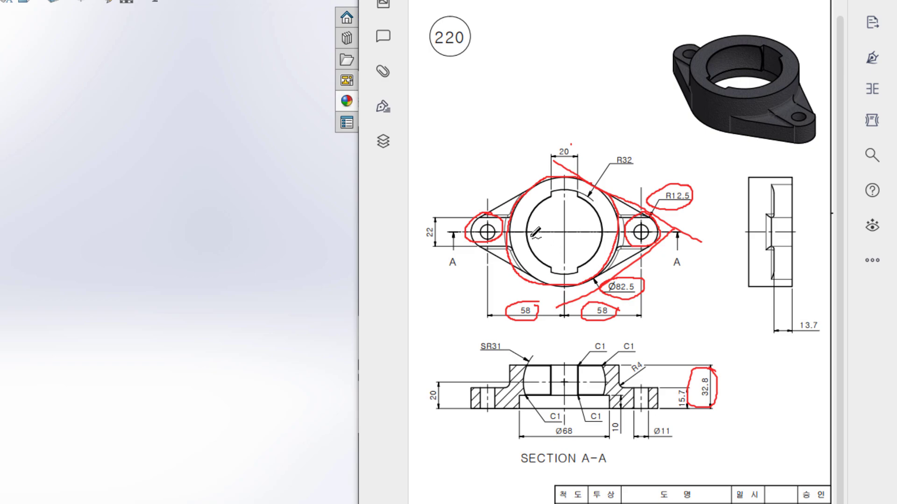
left_click_drag(456, 229, 558, 165)
left_click_drag(460, 231, 551, 291)
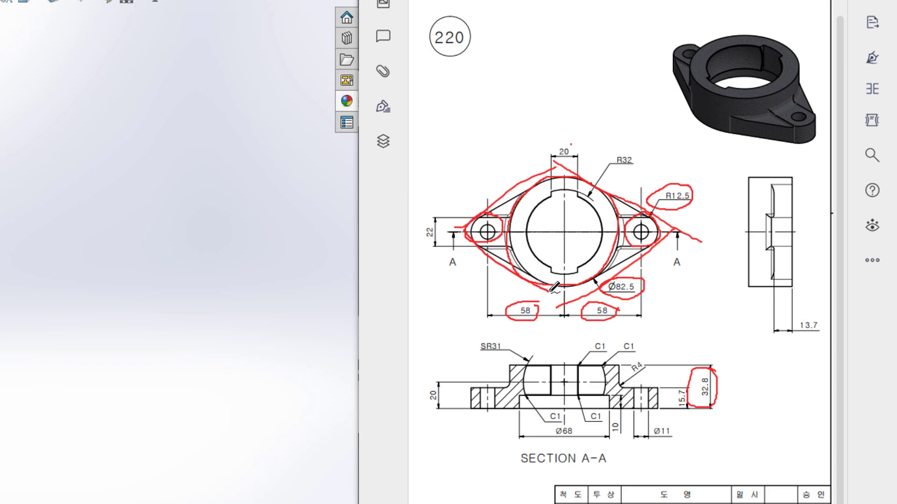
mouse_move(816, 315)
left_mouse_down()
mouse_move(794, 335)
mouse_move(828, 328)
mouse_move(812, 316)
left_mouse_up()
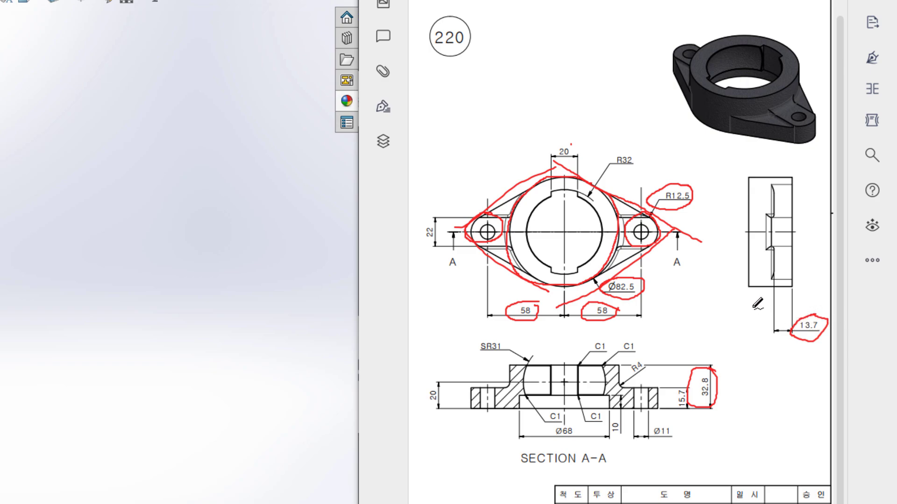
key("ctrl+z")
key("ctrl+z")
key("ctrl+z")
key("ctrl+z")
key("ctrl+z")
key("ctrl+z")
key("ctrl+z")
key("ctrl+z")
key("ctrl+z")
key("ctrl+z")
key("ctrl+z")
key("ctrl+z")
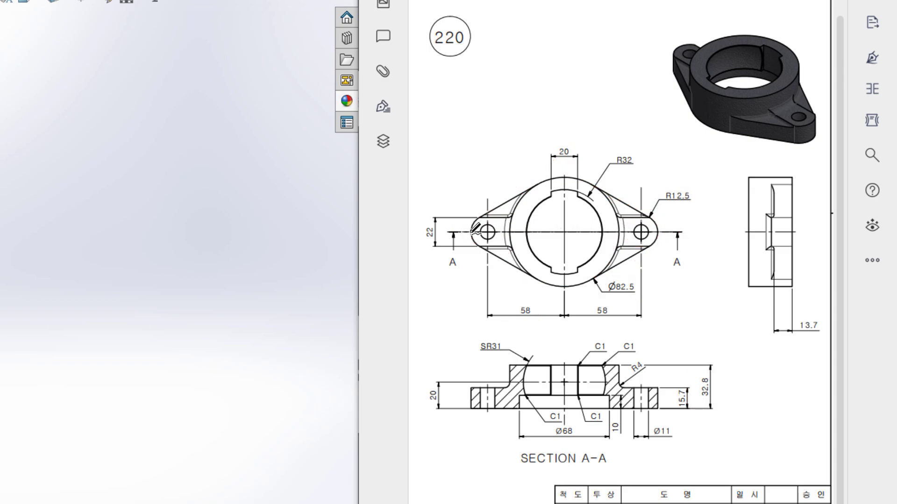
- Examine the raised pads on both lugs in the top view, tracing their width about the centreline and their end arcs
left_click_drag(469, 233, 654, 233)
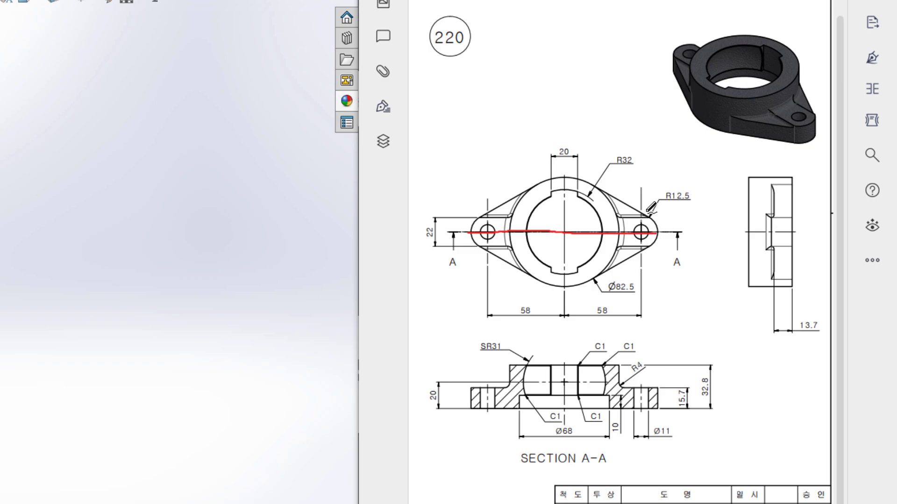
left_click_drag(469, 218, 513, 219)
left_click_drag(469, 248, 498, 248)
left_click_drag(611, 213, 653, 214)
left_click_drag(616, 248, 657, 247)
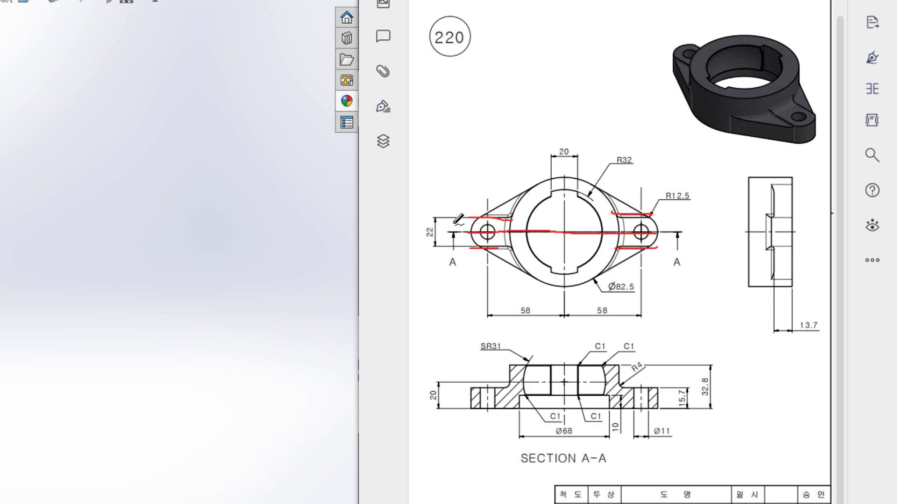
mouse_move(443, 219)
left_mouse_down()
mouse_move(415, 232)
mouse_move(416, 243)
mouse_move(441, 218)
left_mouse_up()
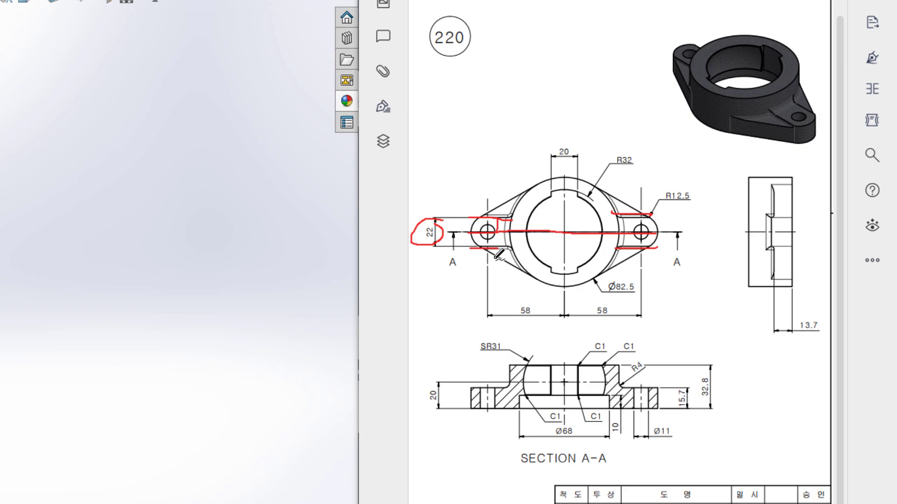
mouse_move(486, 251)
left_mouse_down()
mouse_move(480, 218)
mouse_move(512, 210)
mouse_move(523, 261)
left_mouse_up()
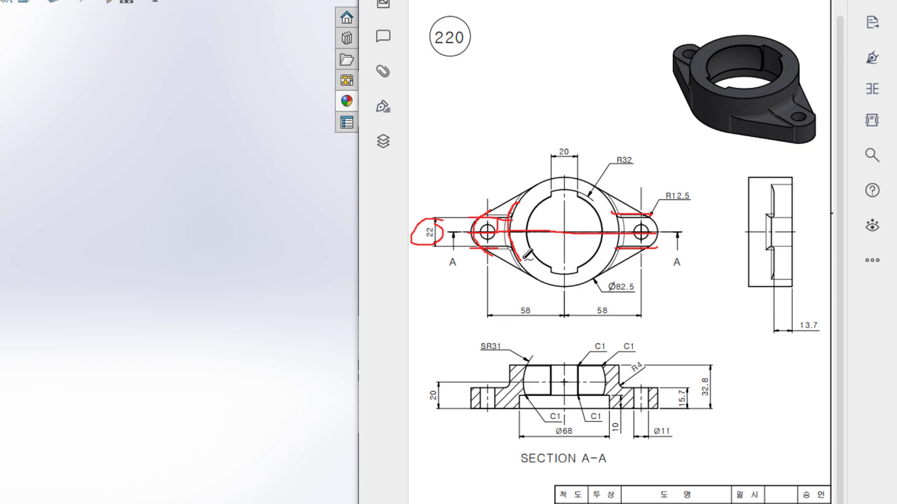
left_click_drag(612, 201, 613, 258)
left_click_drag(649, 213, 653, 263)
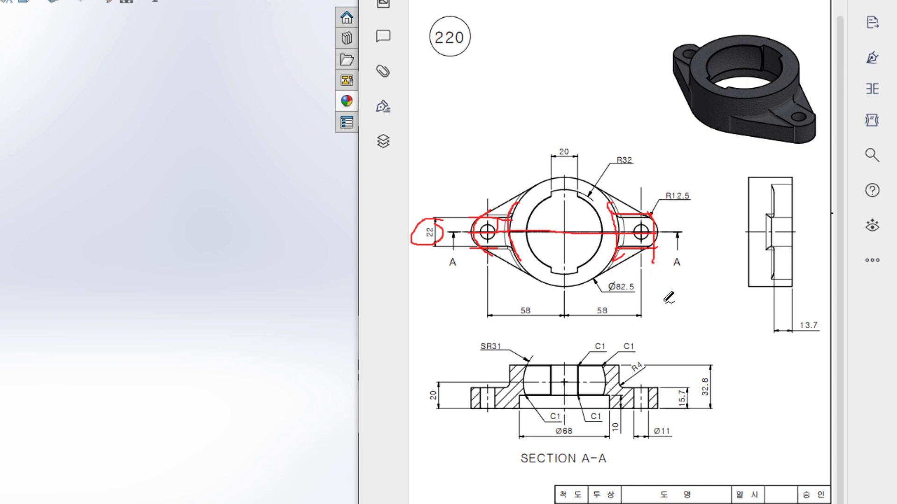
- Compare the pad height in the section view with the flange thickness in the side view, and clear the marks
mouse_move(687, 379)
left_mouse_down()
mouse_move(672, 409)
mouse_move(684, 418)
mouse_move(696, 404)
mouse_move(681, 376)
left_mouse_up()
mouse_move(812, 316)
left_mouse_down()
mouse_move(801, 333)
mouse_move(812, 317)
left_mouse_up()
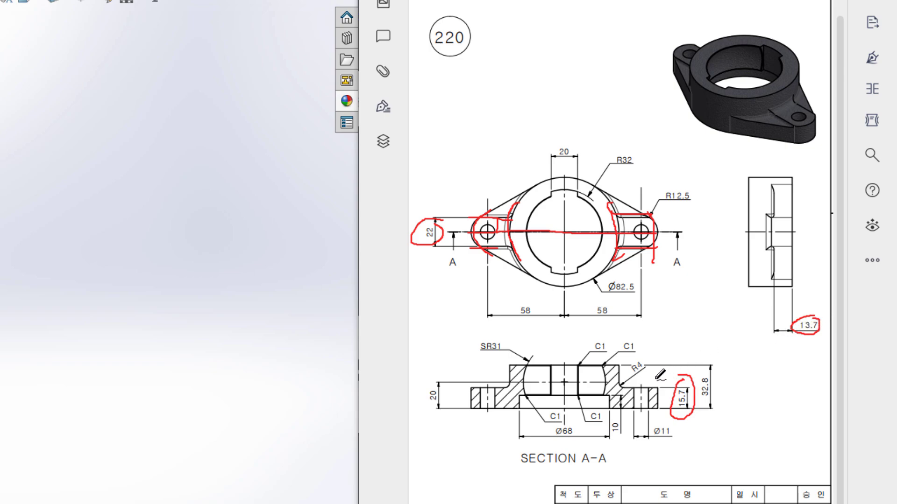
mouse_move(629, 387)
left_mouse_down()
mouse_move(669, 384)
mouse_move(630, 391)
mouse_move(647, 389)
left_mouse_up()
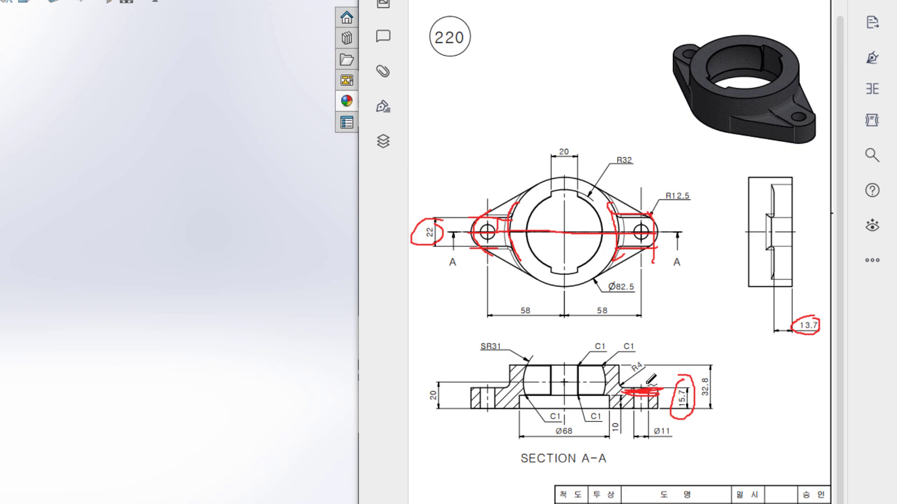
key("ctrl+z")
key("ctrl+z")
key("ctrl+z")
key("ctrl+z")
key("ctrl+z")
key("ctrl+z")
key("ctrl+z")
key("ctrl+z")
key("ctrl+z")
key("ctrl+z")
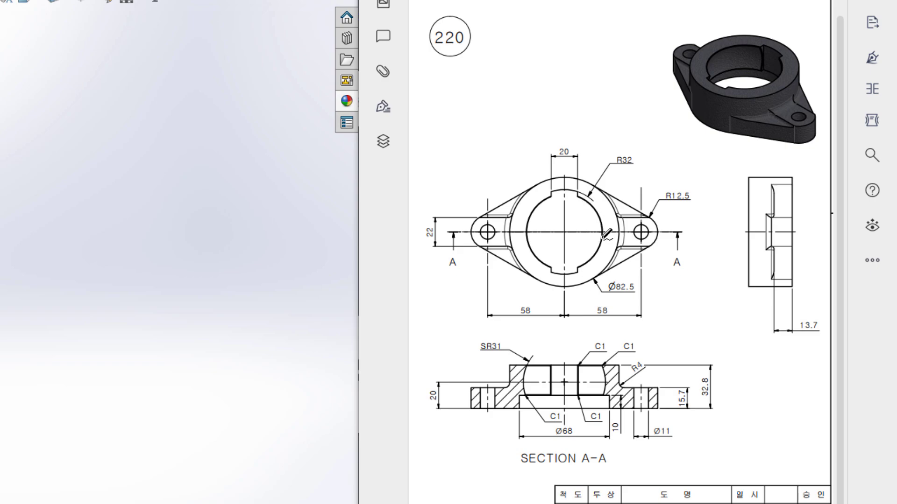
- Examine the diameter and depth of the bottom counterbore in section A-A, and clear the marks
mouse_move(520, 411)
left_mouse_down()
mouse_move(614, 414)
mouse_move(552, 427)
mouse_move(545, 438)
mouse_move(565, 444)
mouse_move(580, 425)
left_mouse_up()
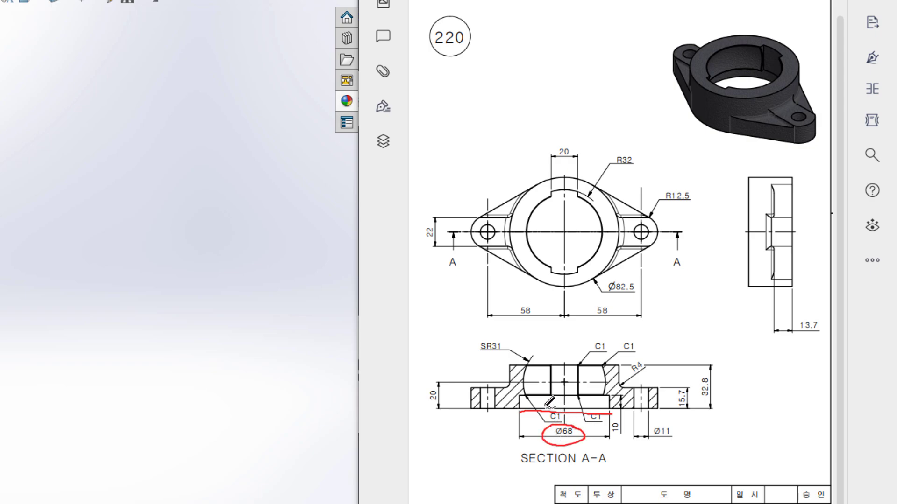
mouse_move(592, 408)
left_mouse_down()
mouse_move(597, 401)
mouse_move(599, 423)
mouse_move(633, 435)
left_mouse_up()
key("ctrl+z")
key("ctrl+z")
key("ctrl+z")
key("ctrl+z")
key("ctrl+z")
- Examine the keyway slots through the bore, tracing their outer arc radius and their width about the vertical centreline
mouse_move(572, 190)
left_mouse_down()
mouse_move(521, 205)
mouse_move(519, 236)
mouse_move(542, 272)
mouse_move(597, 271)
mouse_move(609, 249)
mouse_move(605, 204)
mouse_move(590, 193)
left_mouse_up()
mouse_move(638, 154)
left_mouse_down()
mouse_move(612, 159)
mouse_move(621, 168)
mouse_move(632, 148)
left_mouse_up()
left_click_drag(566, 190, 567, 276)
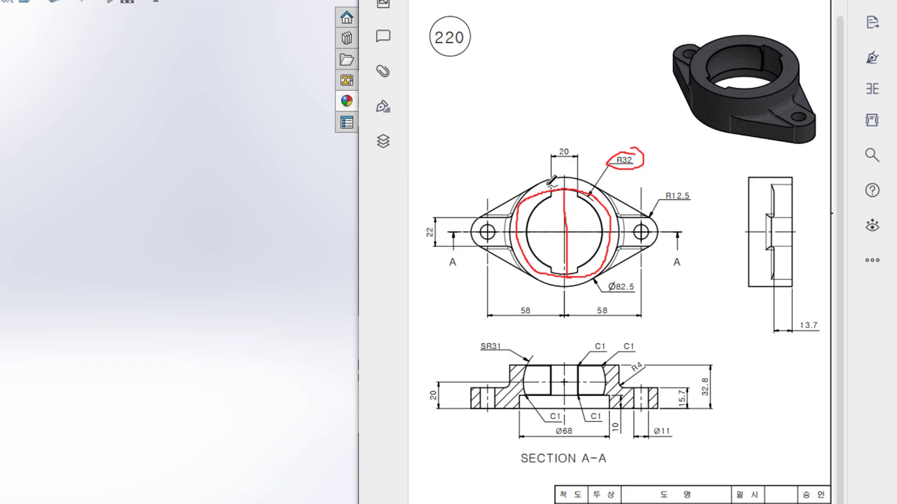
mouse_move(551, 194)
left_mouse_down()
mouse_move(549, 270)
mouse_move(559, 277)
left_mouse_up()
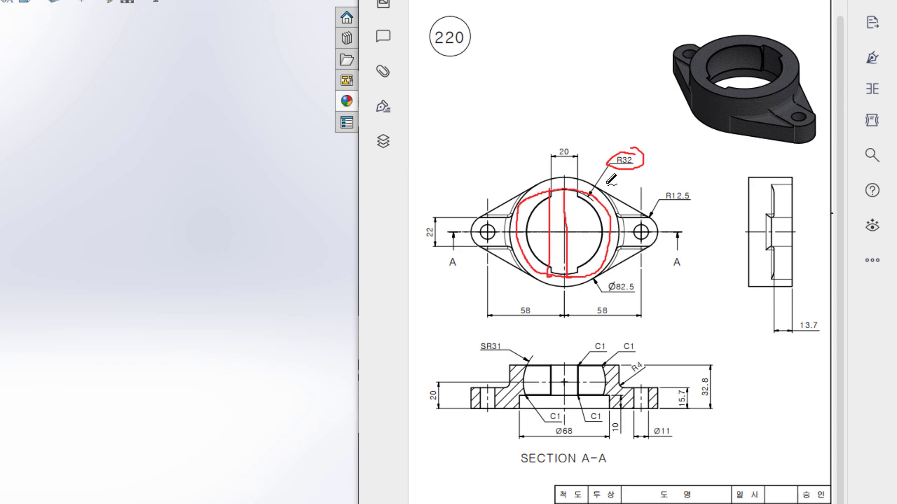
left_click_drag(580, 188, 576, 281)
mouse_move(579, 140)
left_mouse_down()
mouse_move(583, 150)
mouse_move(580, 136)
left_mouse_up()
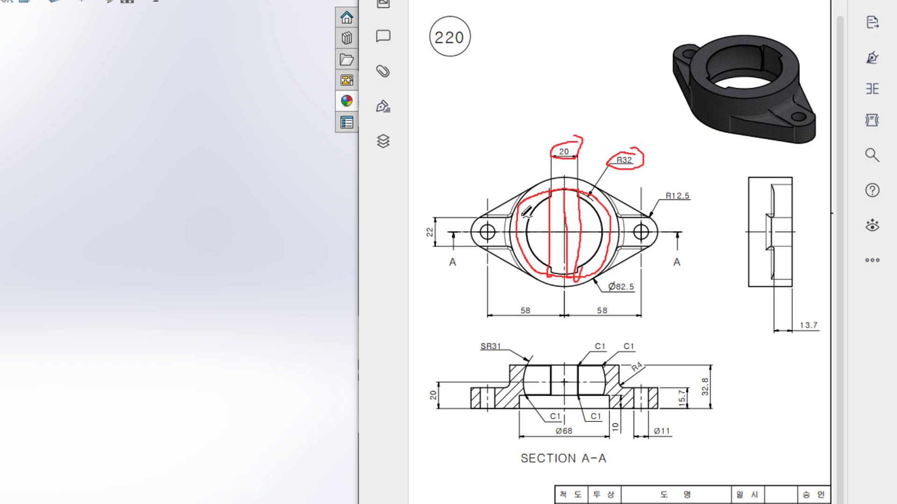
mouse_move(518, 199)
left_mouse_down()
mouse_move(496, 237)
mouse_move(527, 252)
mouse_move(530, 275)
left_mouse_up()
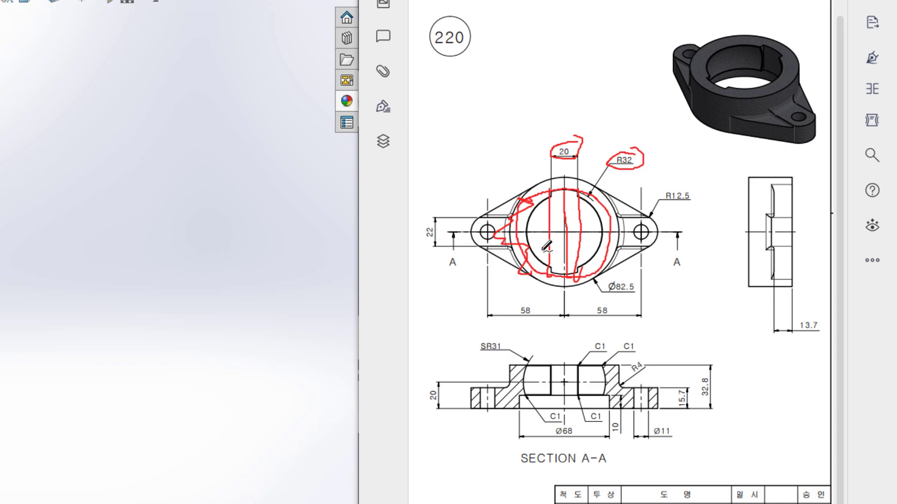
left_click_drag(603, 200, 606, 269)
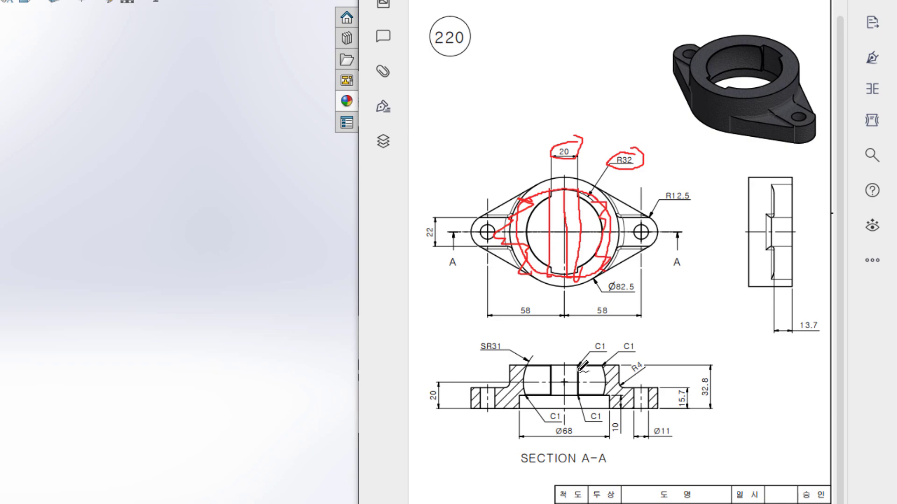
left_click_drag(583, 367, 587, 410)
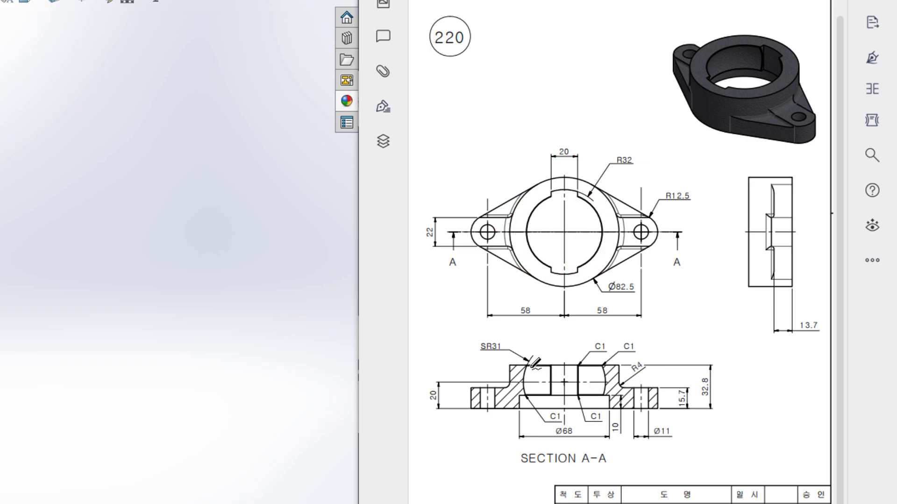
- Examine the bore's spherical radius, centre height and revolve axis in section A-A, and clear the marks
left_click_drag(533, 360, 525, 400)
left_click_drag(601, 364, 607, 379)
mouse_move(566, 335)
left_mouse_down()
mouse_move(525, 378)
mouse_move(528, 398)
mouse_move(551, 413)
mouse_move(607, 395)
mouse_move(607, 358)
mouse_move(572, 333)
mouse_move(488, 357)
mouse_move(503, 340)
left_mouse_up()
left_click_drag(466, 406, 501, 409)
left_click_drag(552, 382, 568, 380)
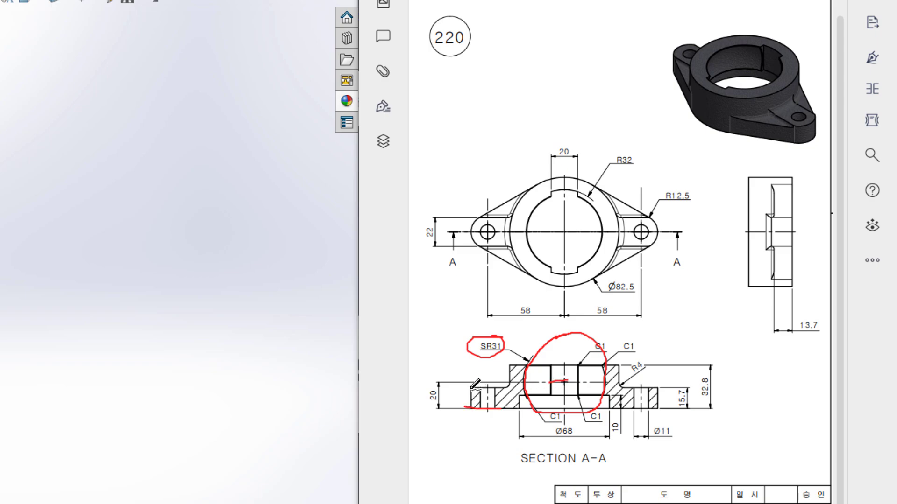
mouse_move(445, 385)
left_mouse_down()
mouse_move(434, 385)
mouse_move(448, 392)
left_mouse_up()
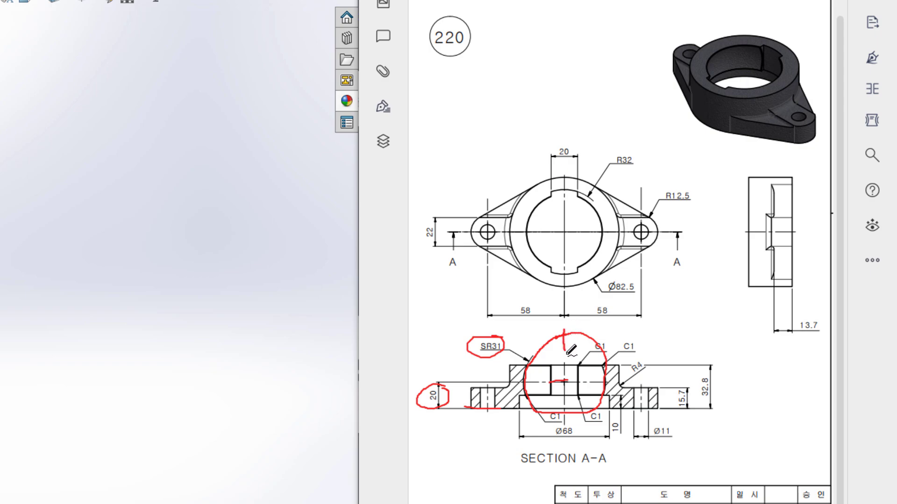
left_click_drag(565, 329, 566, 415)
left_click_drag(593, 334, 609, 401)
mouse_move(573, 363)
left_mouse_down()
mouse_move(640, 309)
mouse_move(604, 337)
mouse_move(637, 330)
left_mouse_up()
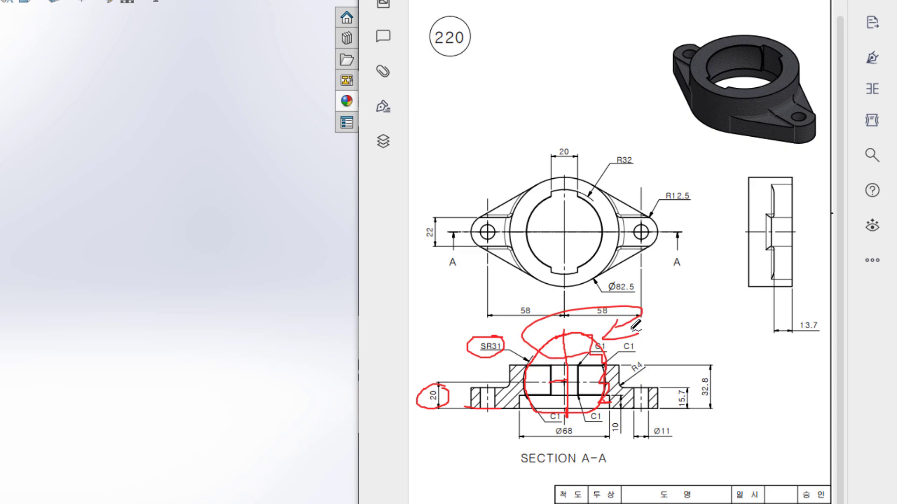
key("ctrl+z")
key("ctrl+z")
key("ctrl+z")
key("ctrl+z")
key("ctrl+z")
key("ctrl+z")
key("ctrl+z")
key("ctrl+z")
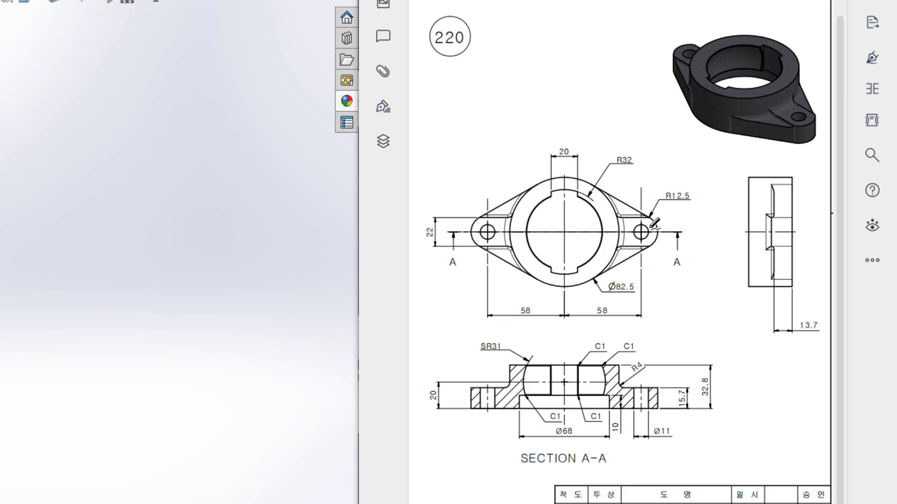
- Examine the through holes in both lugs and their diameter in the section view, and clear the marks
left_click_drag(651, 228, 647, 232)
mouse_move(492, 228)
left_mouse_down()
mouse_move(481, 237)
mouse_move(496, 231)
left_mouse_up()
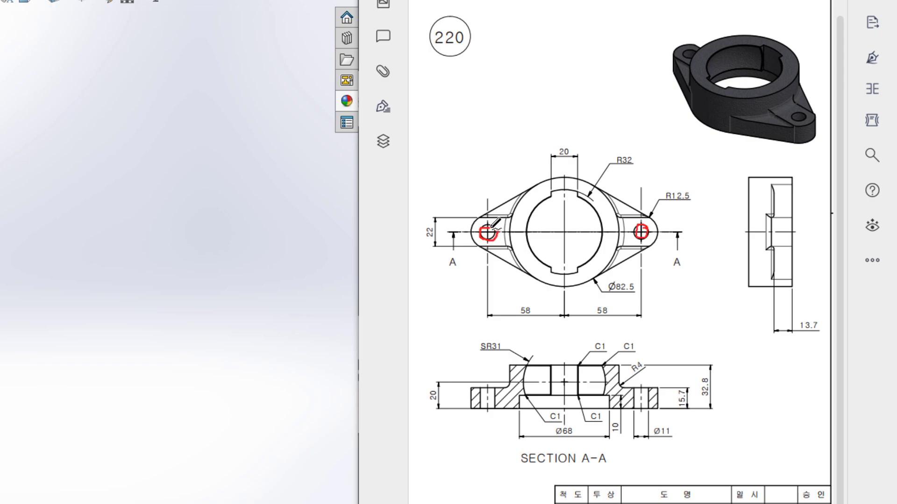
mouse_move(675, 419)
left_mouse_down()
mouse_move(647, 428)
mouse_move(683, 423)
mouse_move(673, 417)
left_mouse_up()
mouse_move(643, 379)
left_mouse_down()
mouse_move(644, 421)
mouse_move(657, 407)
left_mouse_up()
key("ctrl+z")
key("ctrl+z")
key("ctrl+z")
key("ctrl+z")
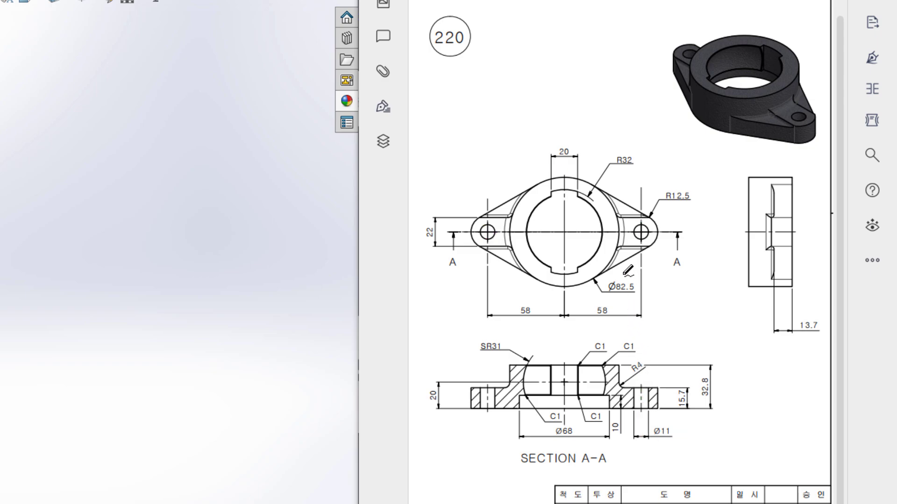
- Examine the R4 fillet where both lugs meet the hub, marking the junctions and the radius callout
left_click_drag(619, 217, 618, 247)
left_click_drag(505, 222, 512, 245)
mouse_move(643, 357)
left_mouse_down()
mouse_move(628, 376)
mouse_move(646, 355)
left_mouse_up()
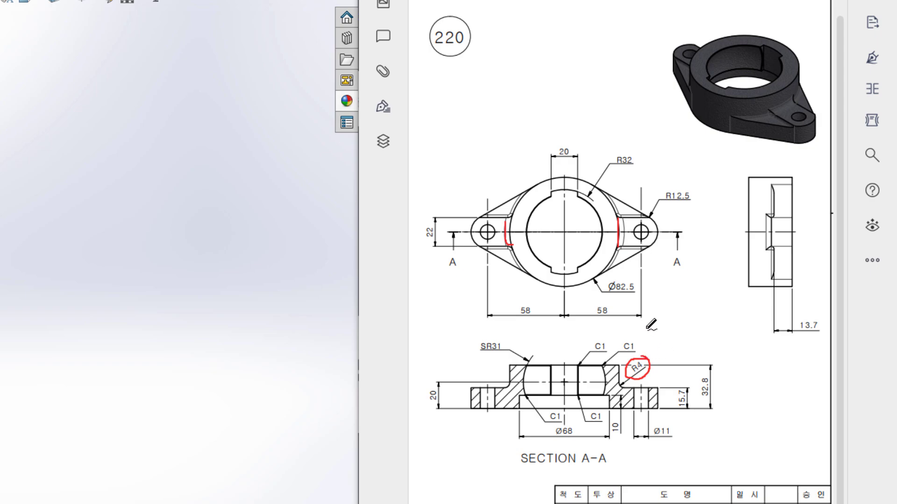
mouse_move(619, 252)
left_mouse_down()
mouse_move(608, 273)
mouse_move(618, 248)
left_mouse_up()
- Examine the lug side edges, the lug top face in section A-A and the bore edge, and clear the marks
mouse_move(607, 192)
left_mouse_down()
mouse_move(617, 215)
mouse_move(646, 206)
left_mouse_up()
left_click_drag(658, 388, 614, 392)
left_click_drag(617, 249, 591, 270)
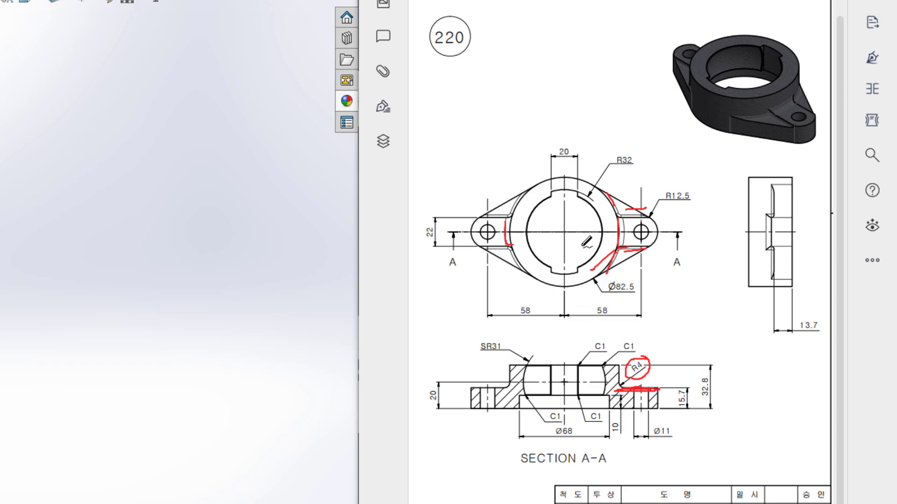
mouse_move(582, 195)
left_mouse_down()
mouse_move(594, 208)
mouse_move(592, 246)
mouse_move(575, 270)
left_mouse_up()
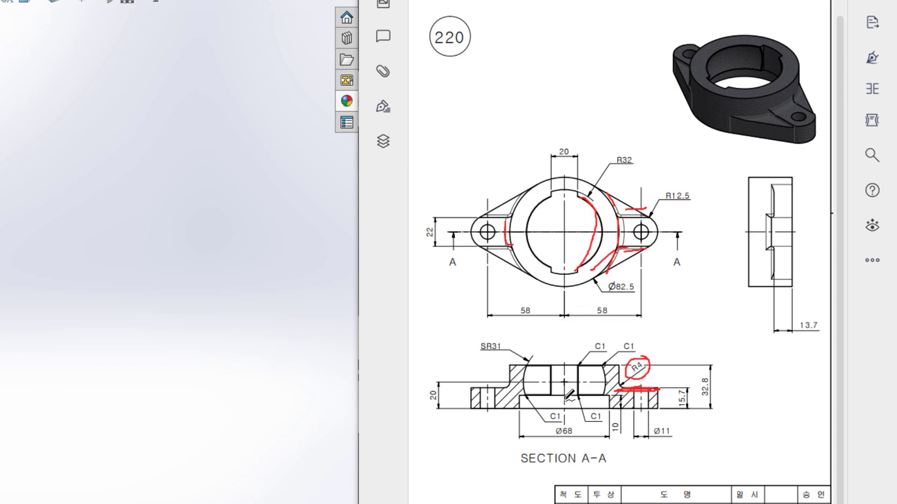
mouse_move(578, 367)
left_mouse_down()
mouse_move(575, 401)
mouse_move(558, 429)
mouse_move(562, 413)
left_mouse_up()
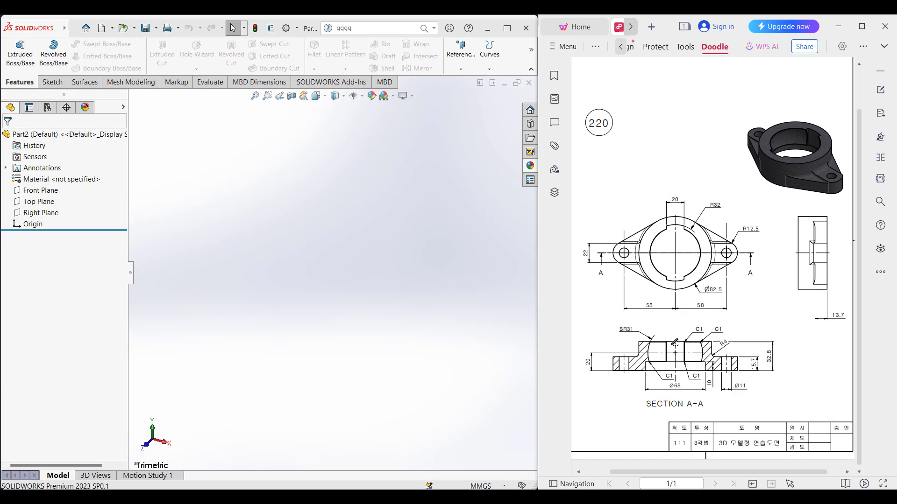
- Sketch an 82.5 mm diameter circle centred on the origin on the Top Plane
right_click(36, 209)
left_click(43, 190)
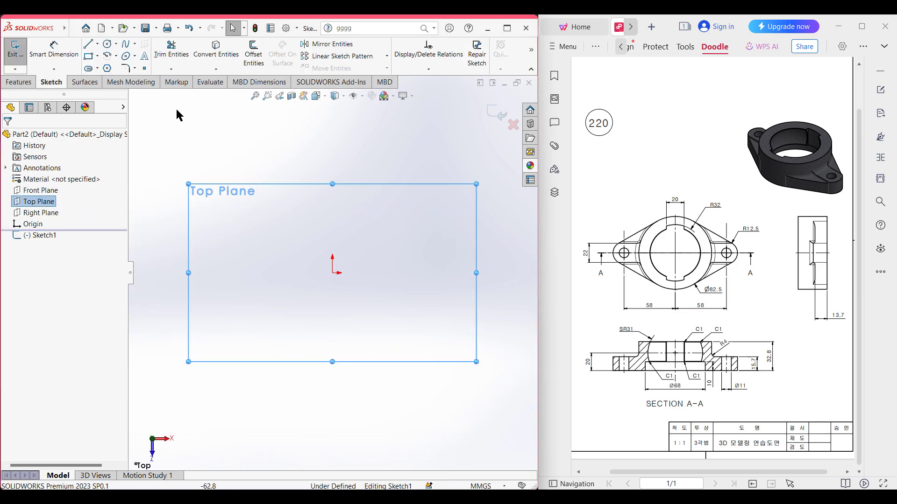
left_click(107, 45)
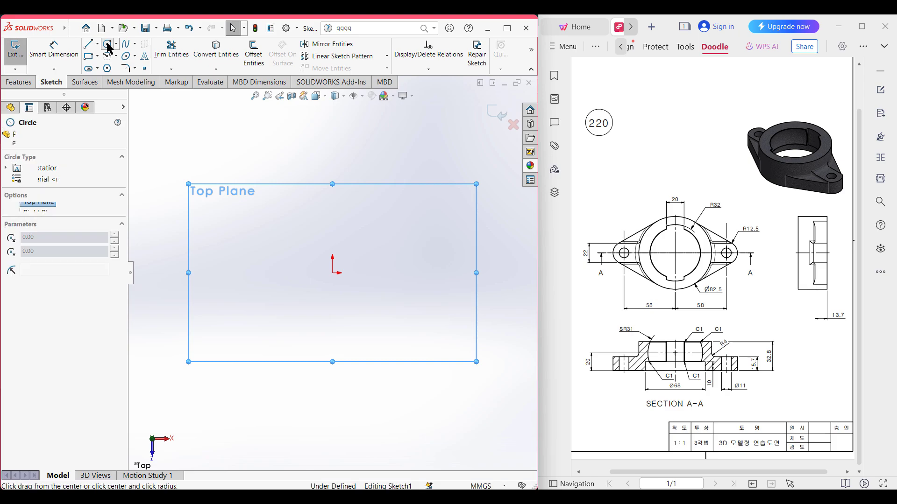
left_click(333, 273)
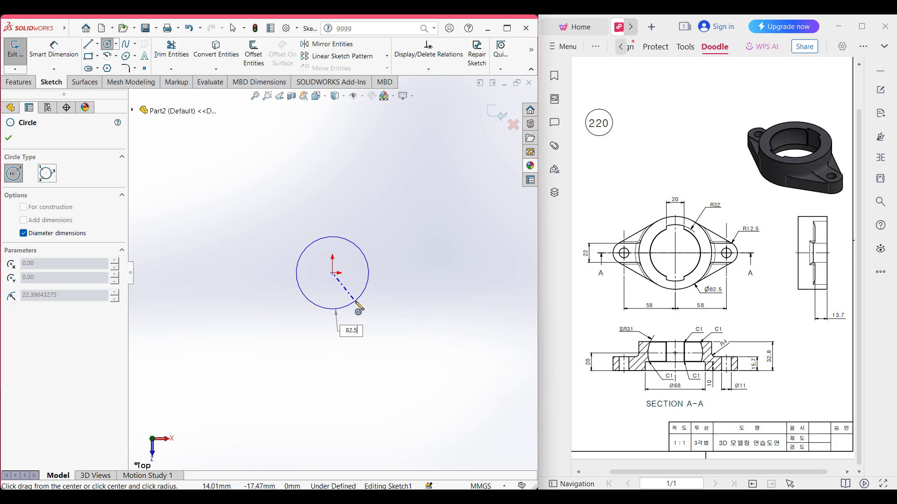
key("Return")
key("ctrl+7")
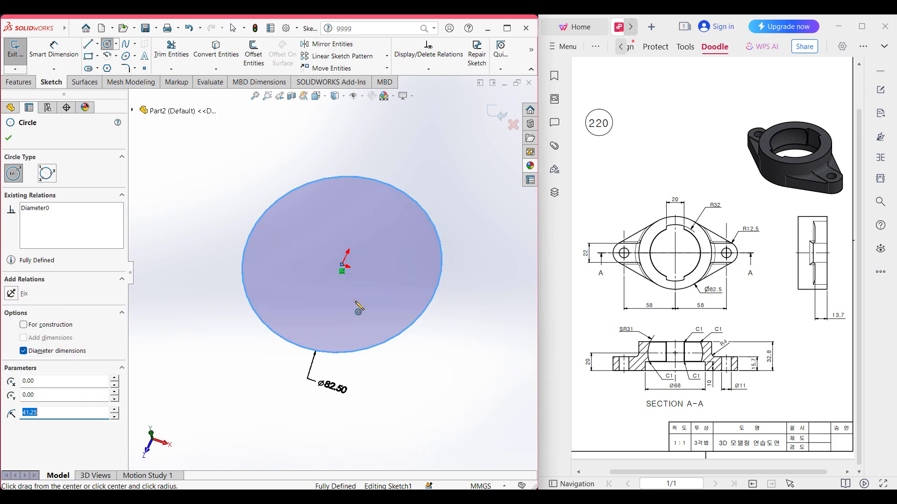
- Extrude the circle 32.8 mm upward as a blind boss to form the hub
left_click(19, 82)
left_click(21, 58)
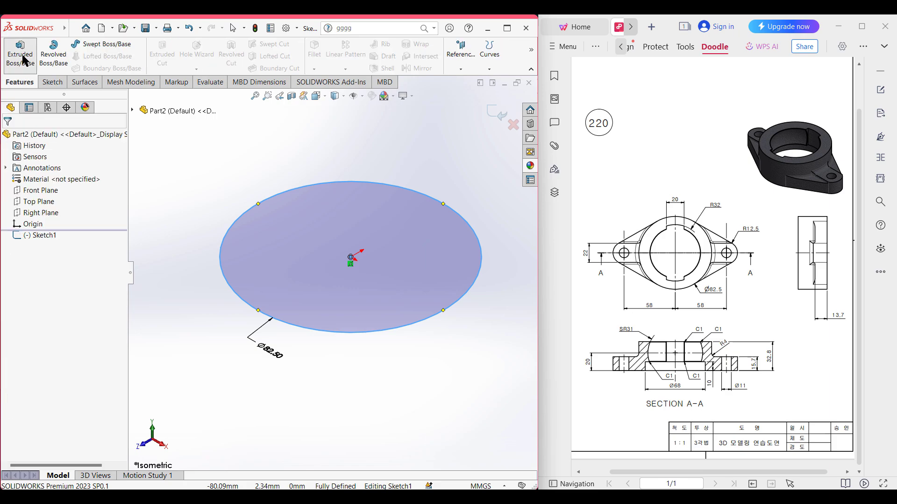
type("32.8")
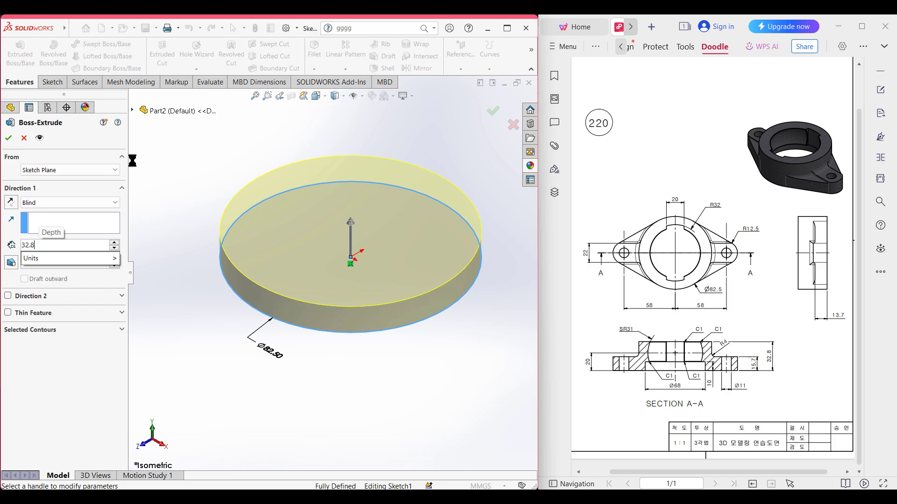
key("Return")
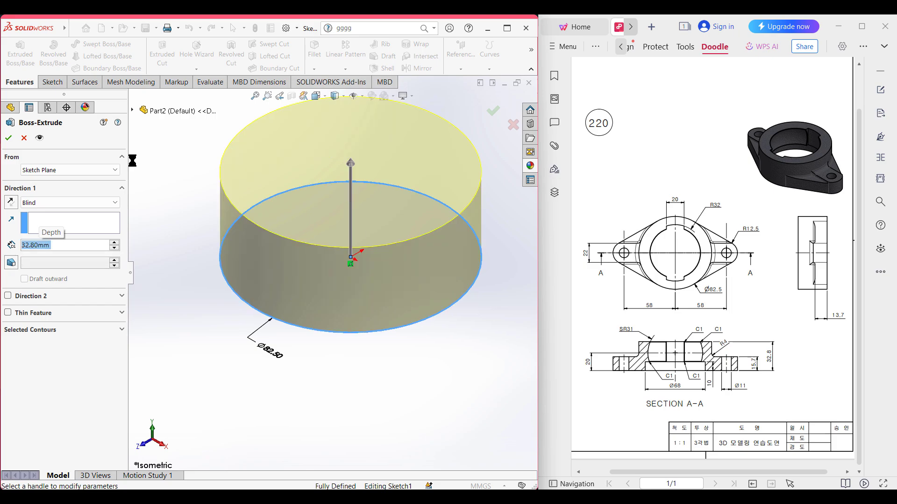
left_click(8, 138)
left_click(190, 200)
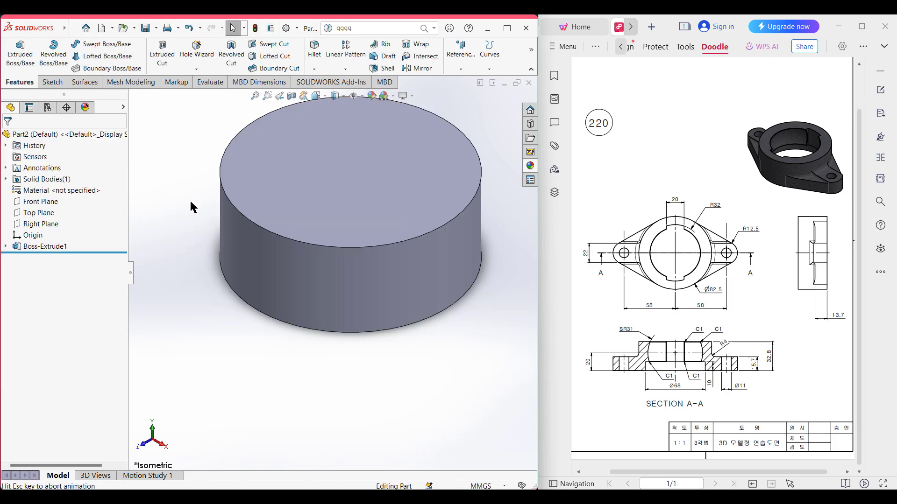
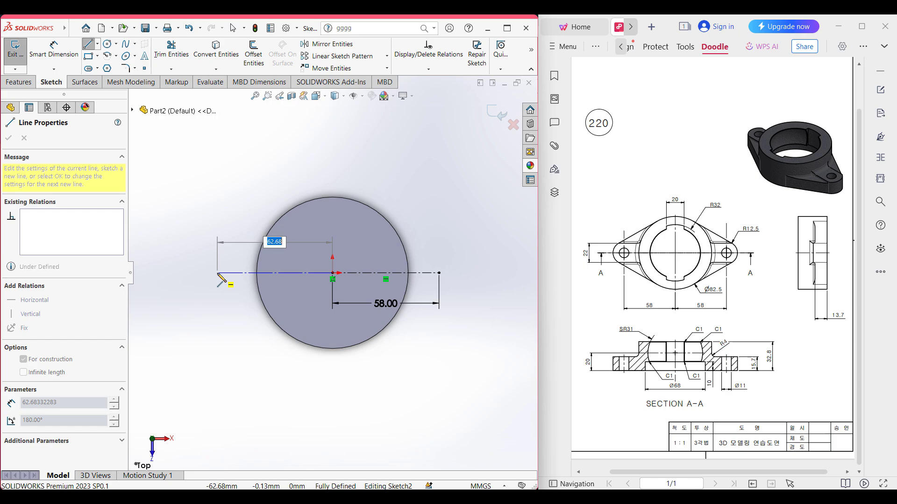
- Complete the 58 mm horizontal centreline left of the origin and draw a 12.5 mm diameter circle at the right centreline's end
key("Return")
key("Escape")
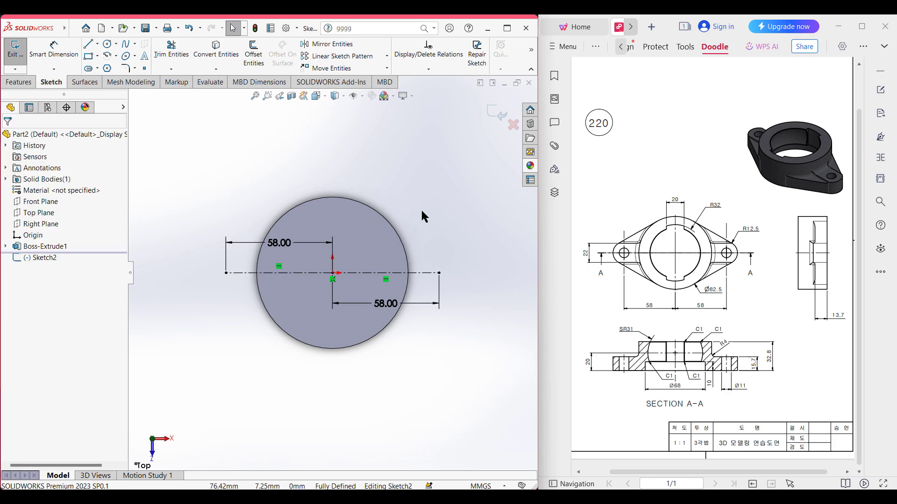
left_click(109, 44)
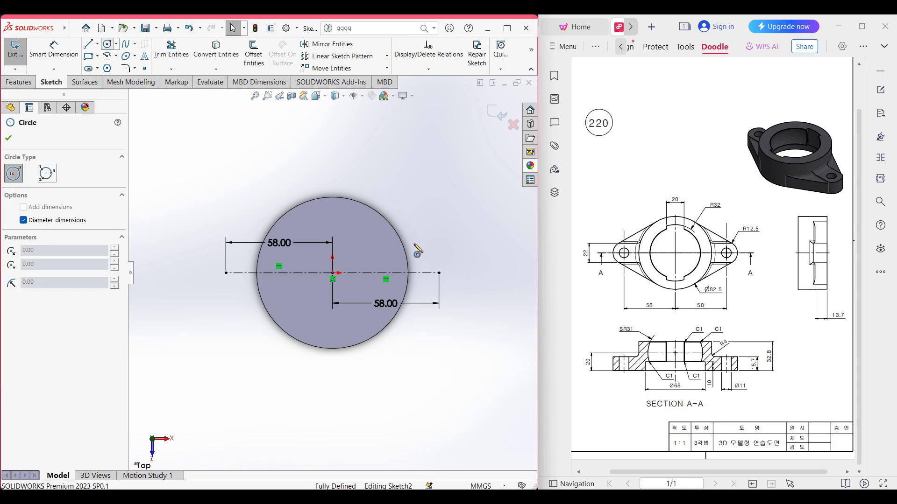
left_click(439, 273)
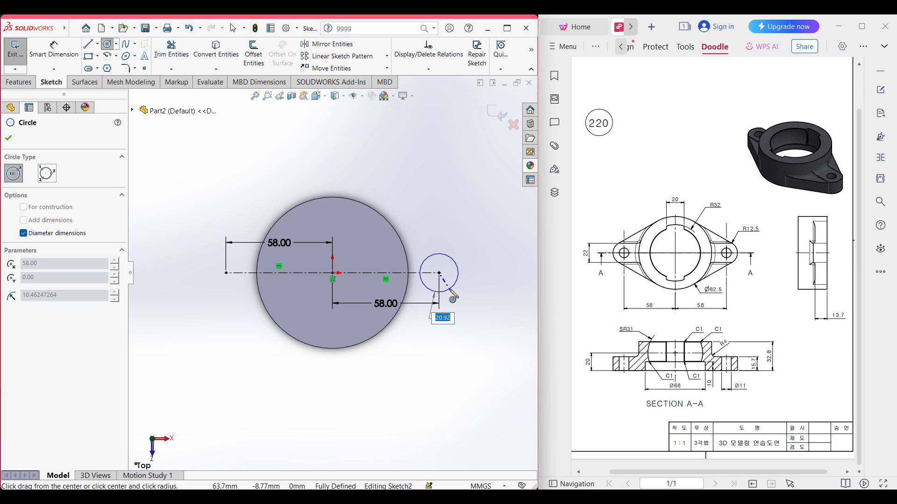
key("Return")
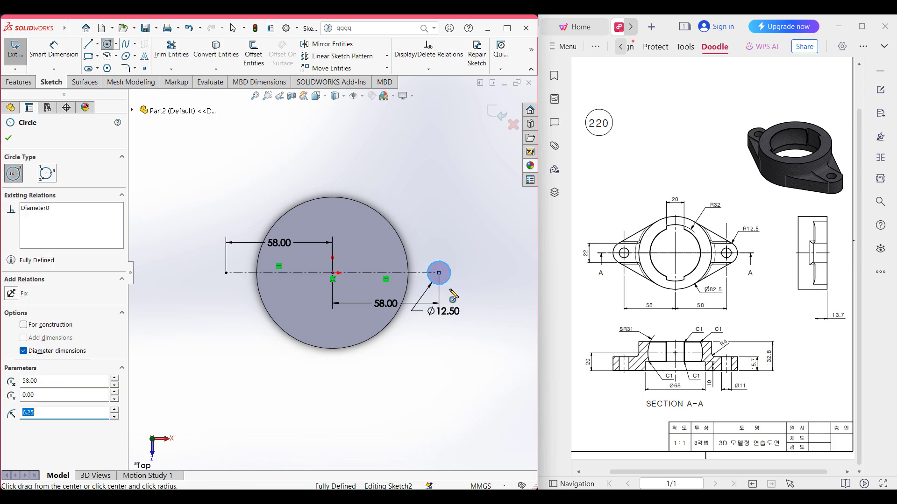
- Set the right lug circle's diameter to 12.5*2, giving 25 mm
left_click(52, 62)
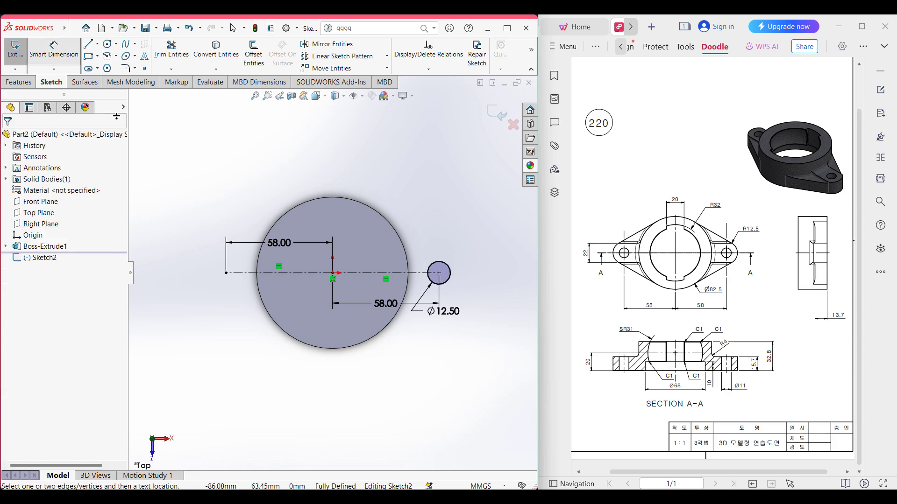
left_click(442, 327)
type("12")
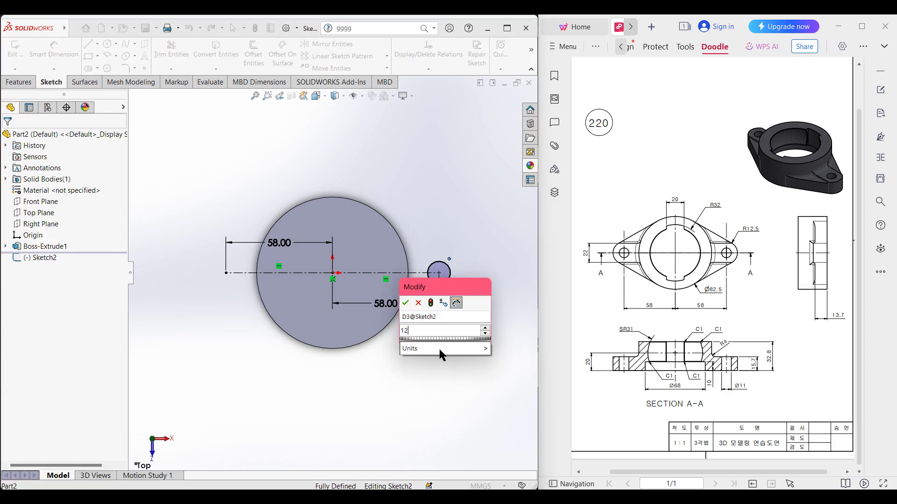
type(".5*2")
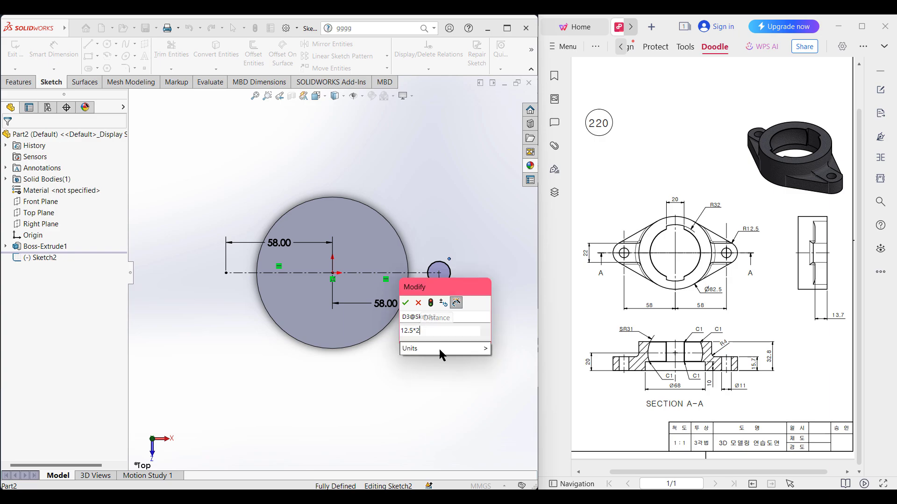
key("Return")
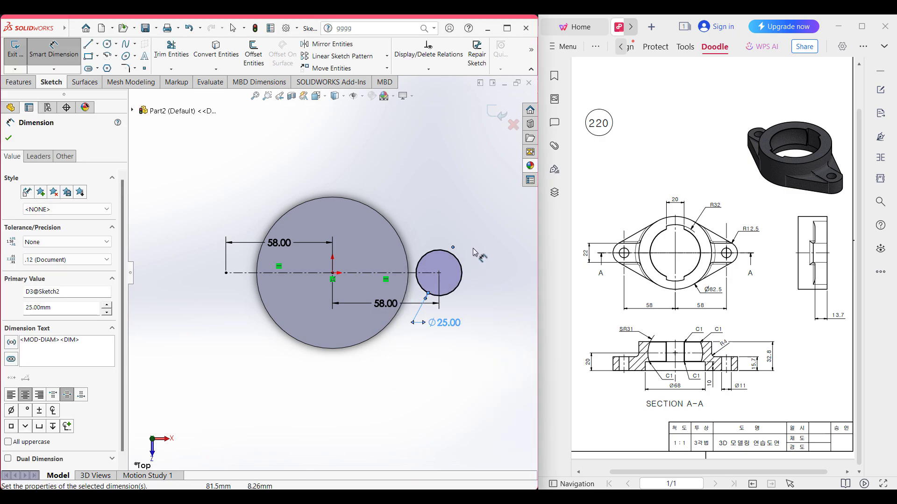
- Draw a 25 mm diameter circle centred on the left end of the centreline
left_click(107, 44)
left_click(226, 273)
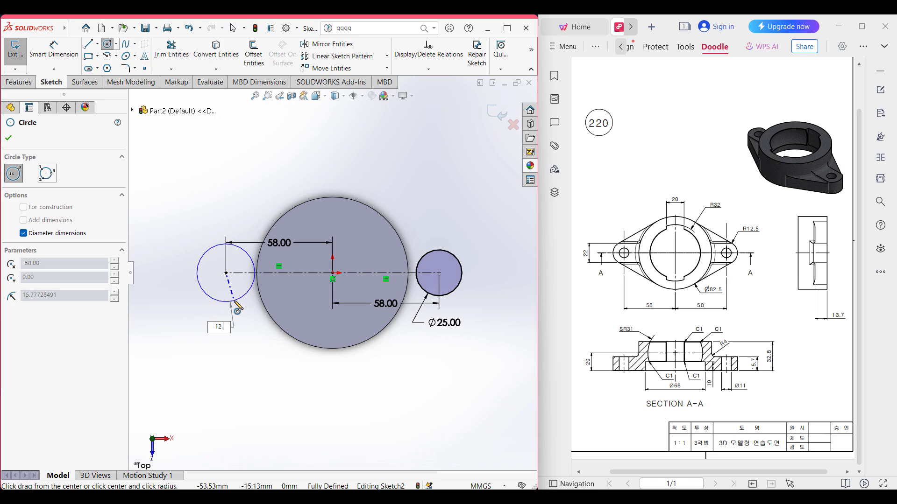
key("Return")
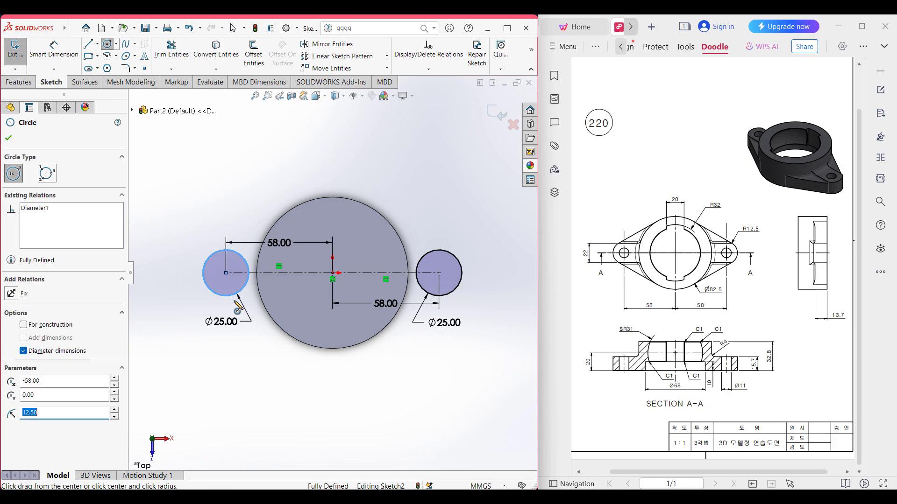
left_click(9, 140)
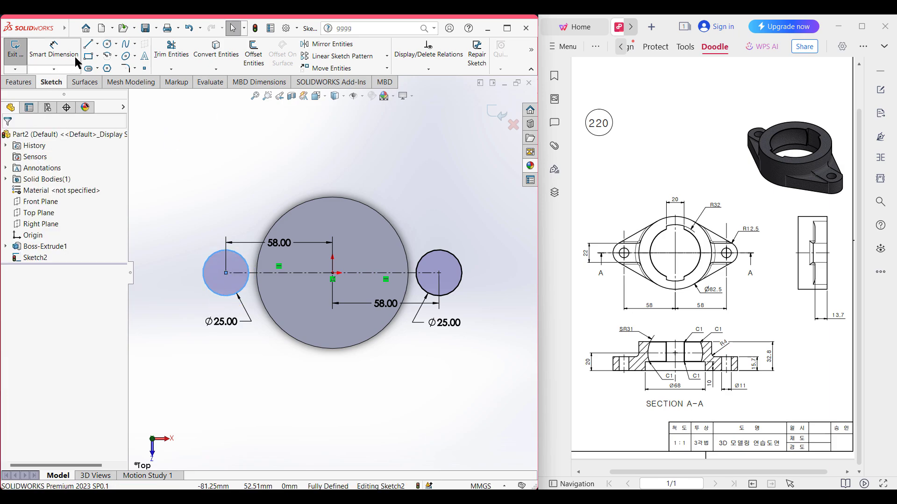
- Sketch a slanted line about 129 mm long above the hub, sloping down past the right lug circle
left_click(88, 43)
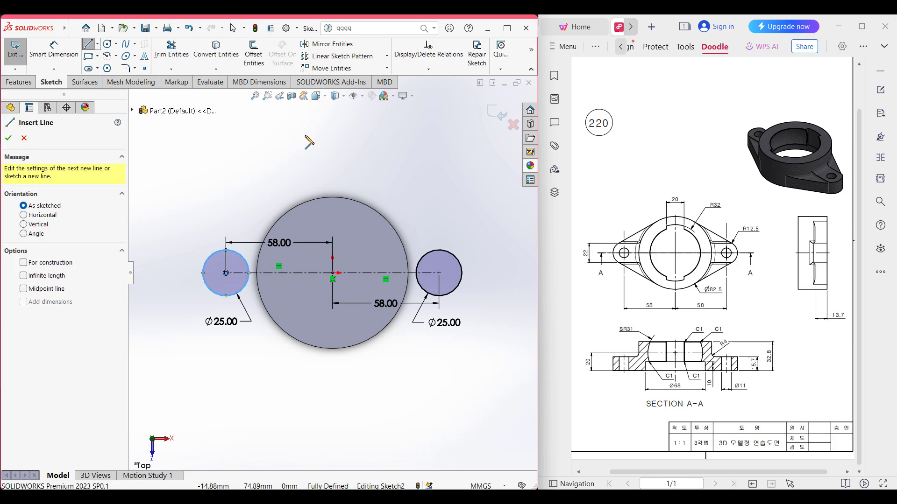
left_click(305, 136)
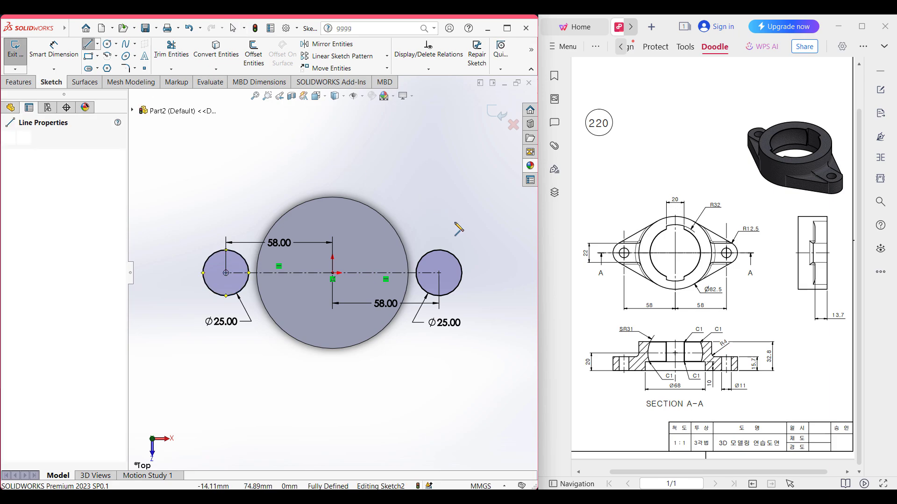
left_click(509, 256)
key("Escape")
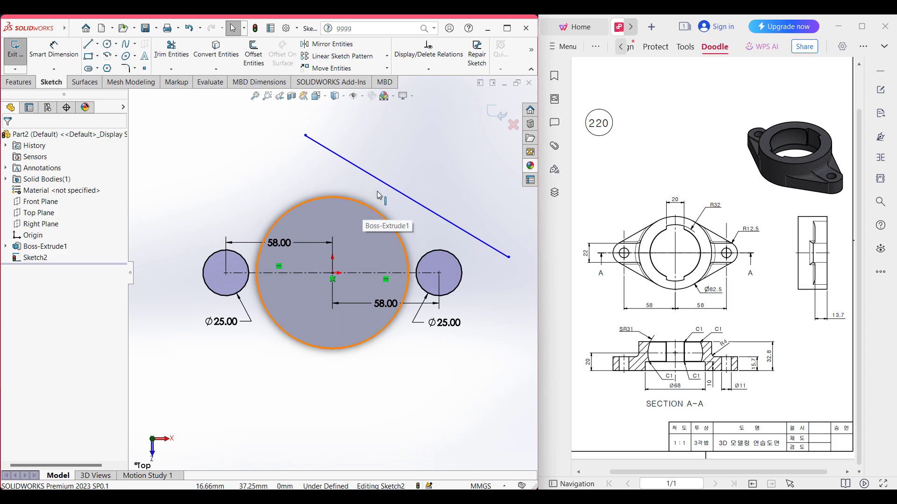
- Convert the hub's circular edge into the sketch and make the slanted line tangent to it
left_click(379, 216)
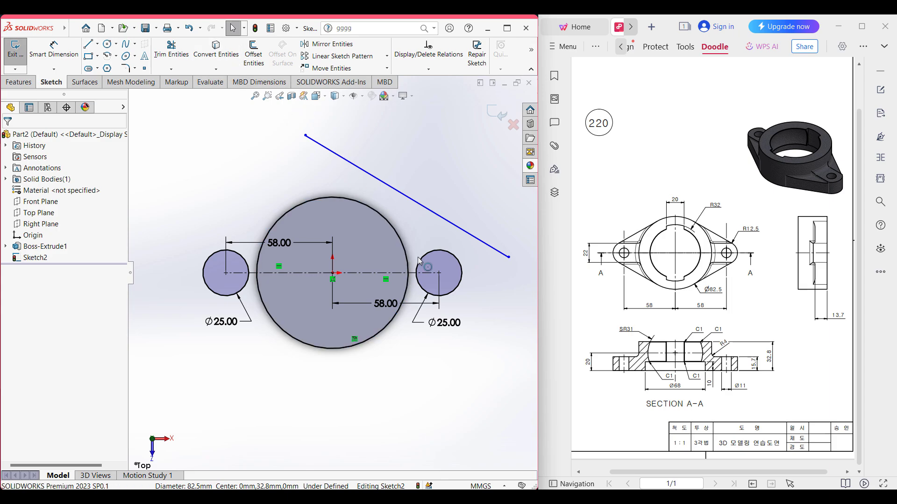
left_click(385, 187)
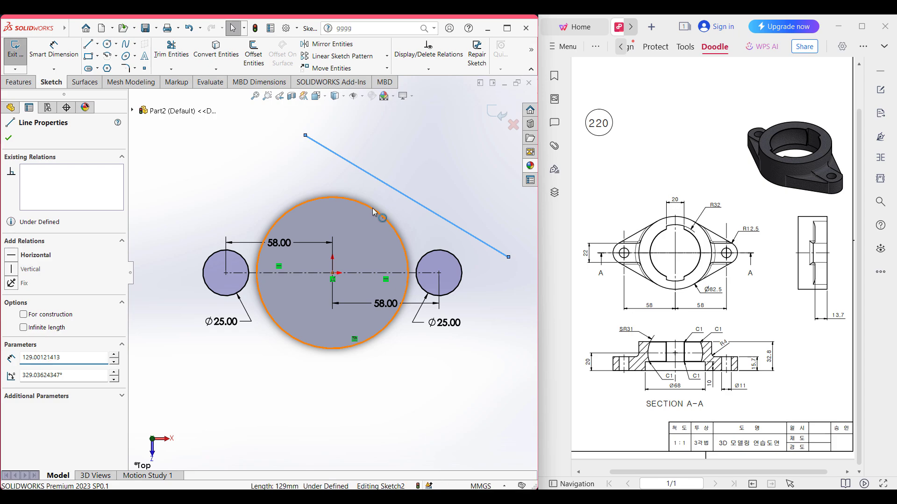
left_click(373, 210, "ctrl")
left_click(31, 303)
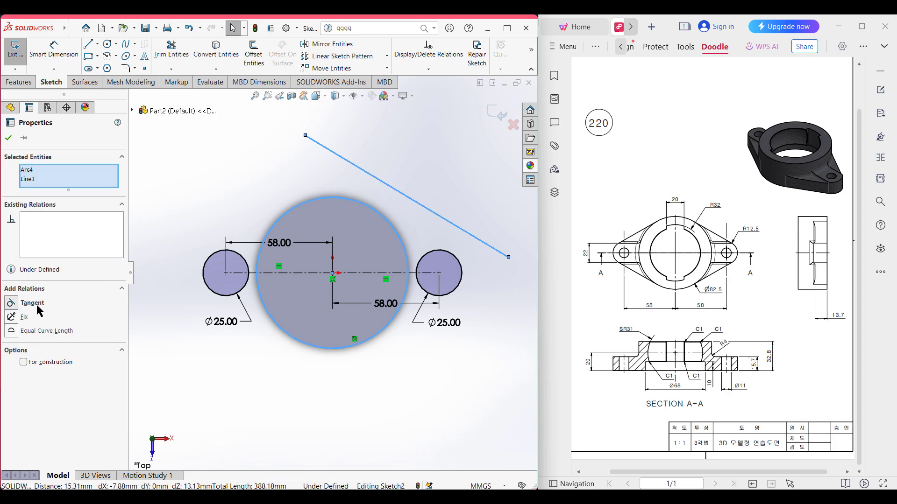
left_click(8, 138)
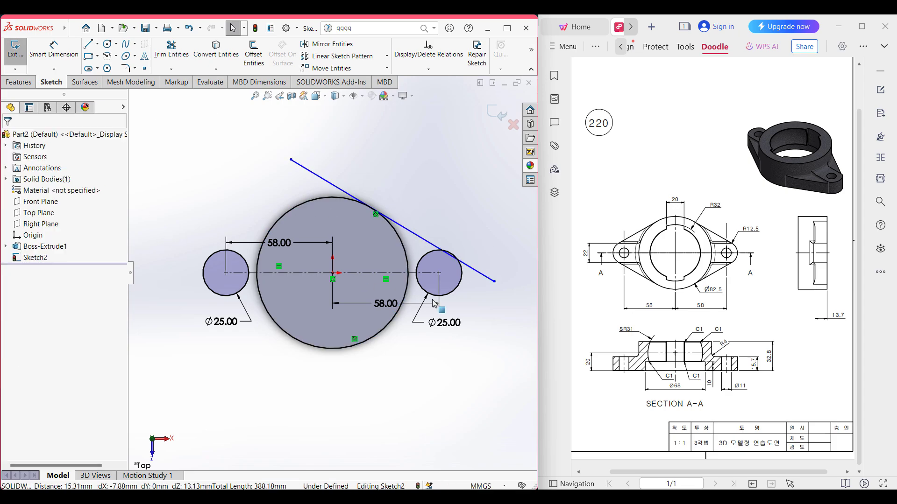
- Swing the slanted line's lower end outward and make the line tangent to the right lug circle
left_click_drag(506, 263, 505, 259)
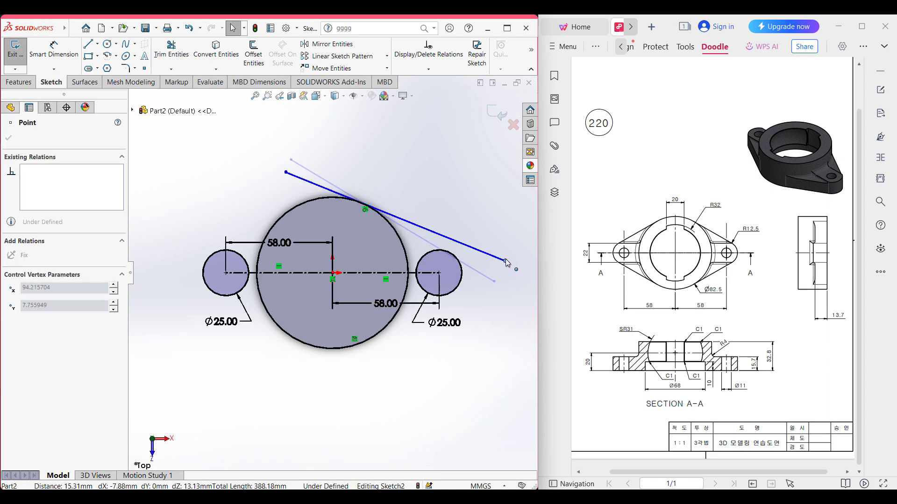
left_click(499, 287)
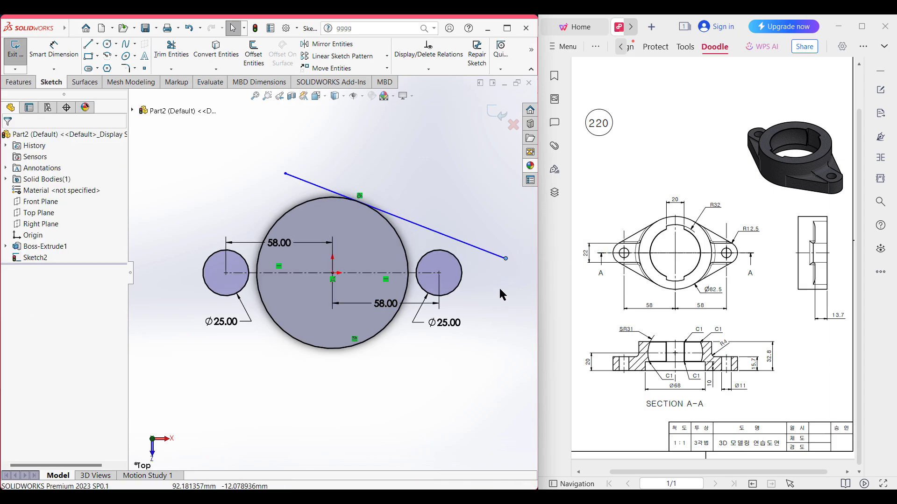
left_click(484, 254)
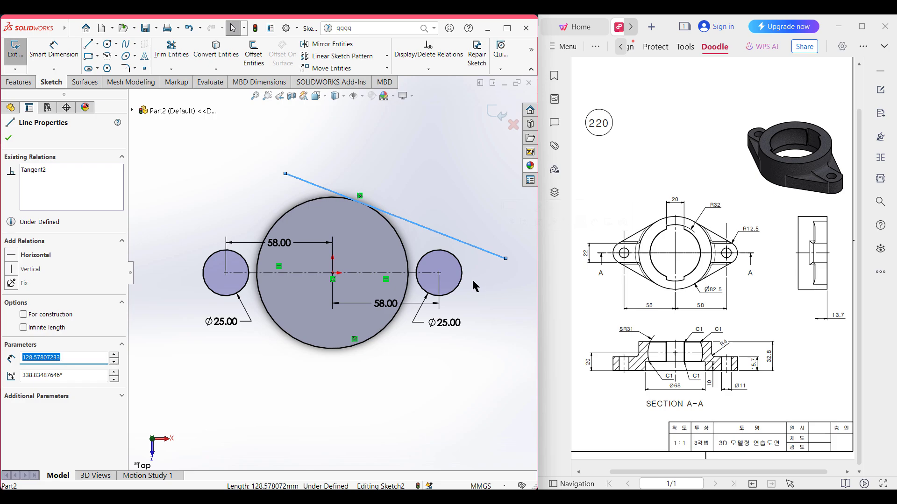
left_click(462, 270, "ctrl")
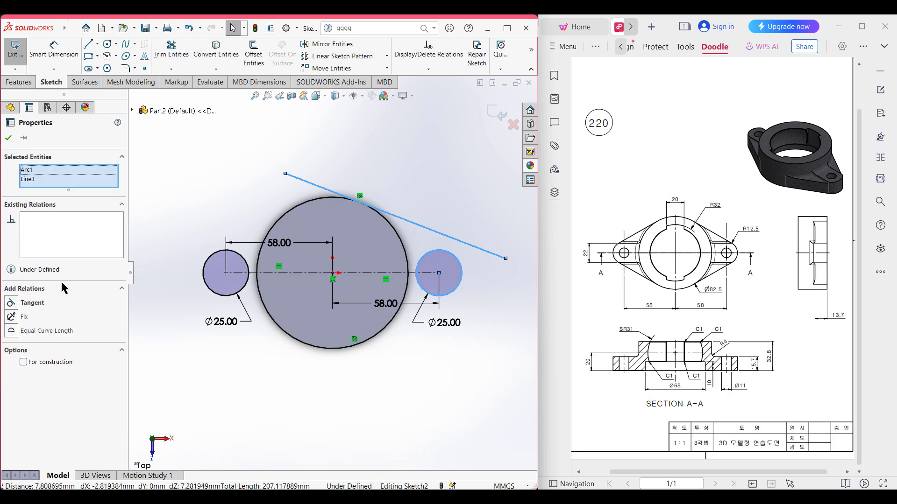
left_click(22, 306)
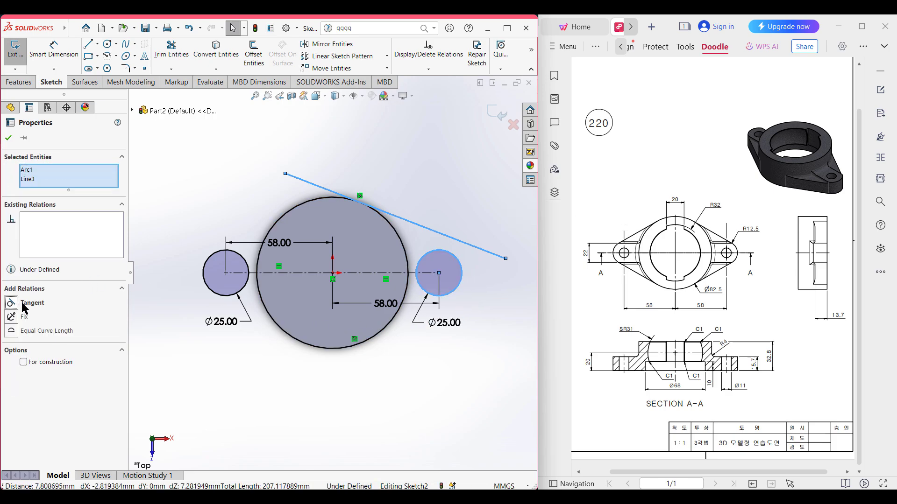
left_click(9, 139)
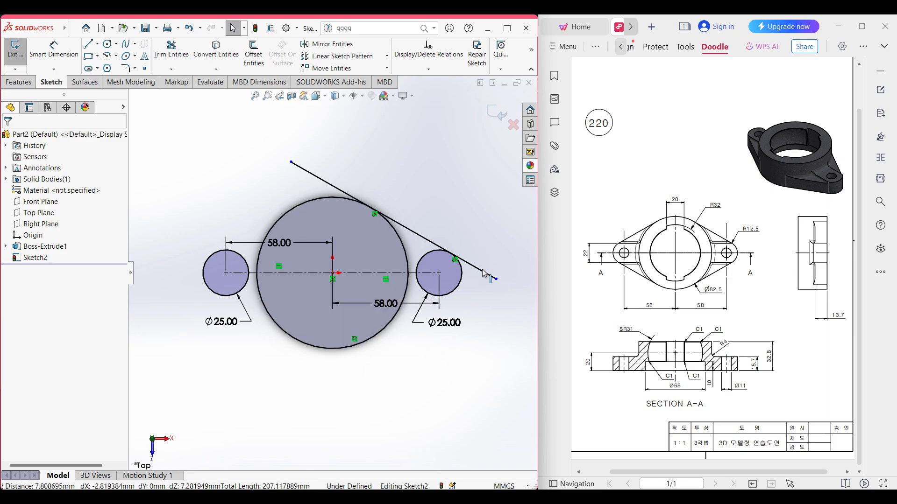
- Mirror the slanted tangent line about the horizontal centreline, keeping the original
left_click(414, 236)
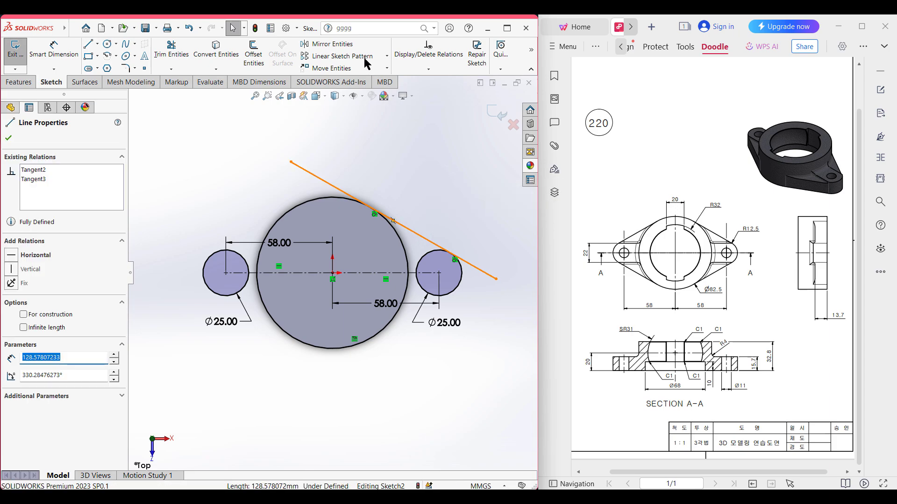
left_click(327, 44)
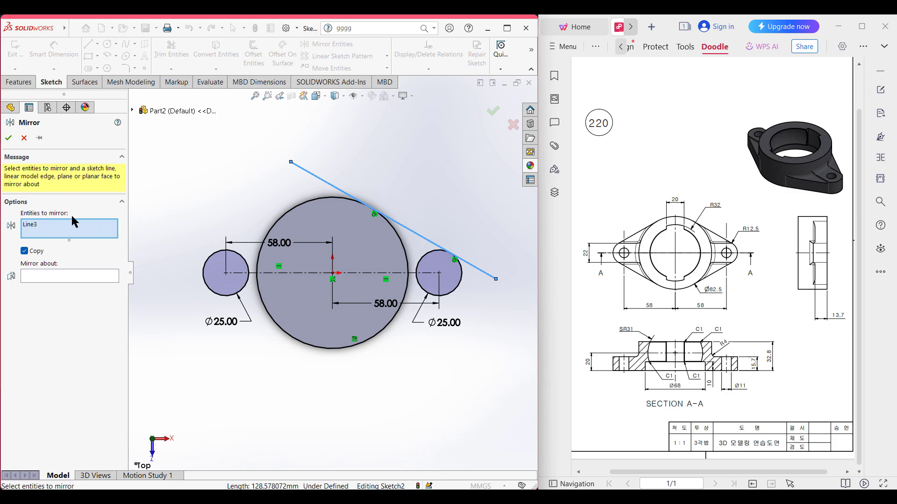
left_click(52, 275)
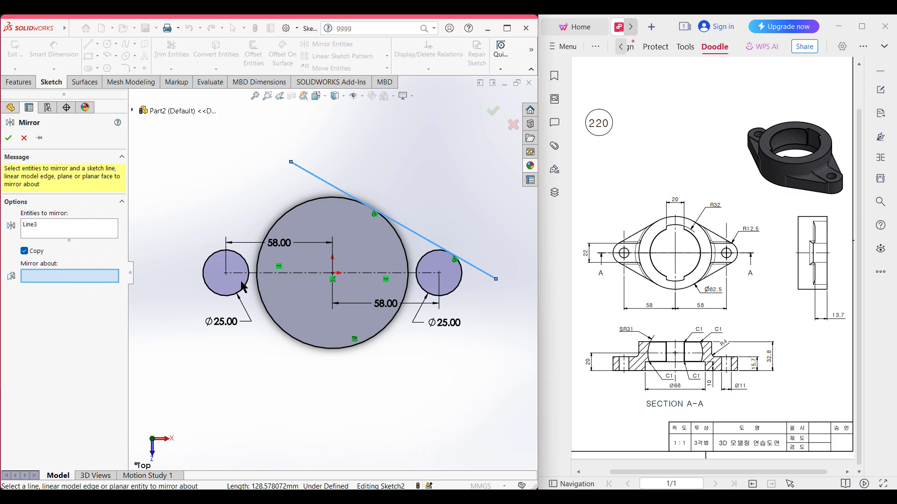
left_click(395, 276)
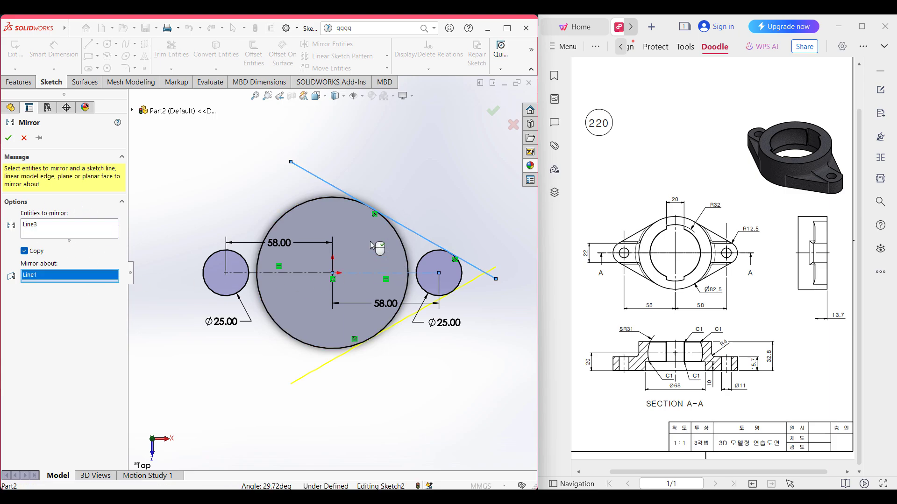
left_click(8, 137)
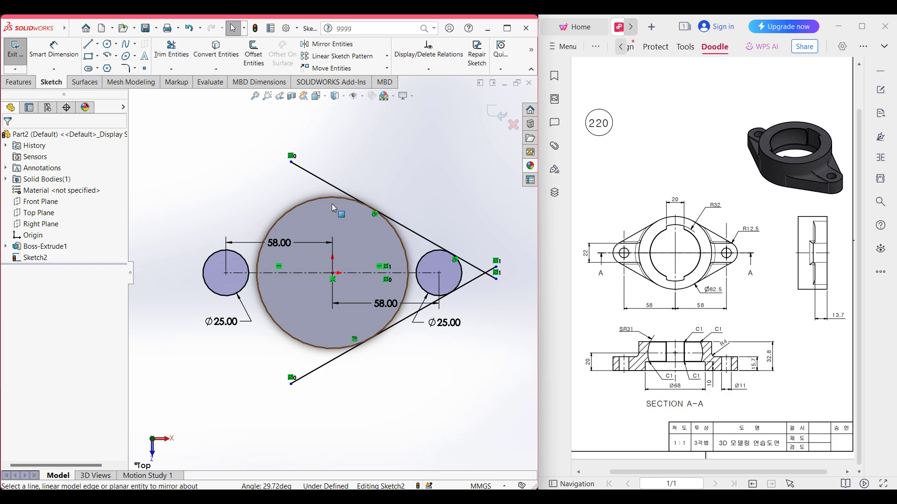
- Draw a vertical centreline from the origin upward, ending inside the hub circle
left_click(98, 44)
left_click(113, 71)
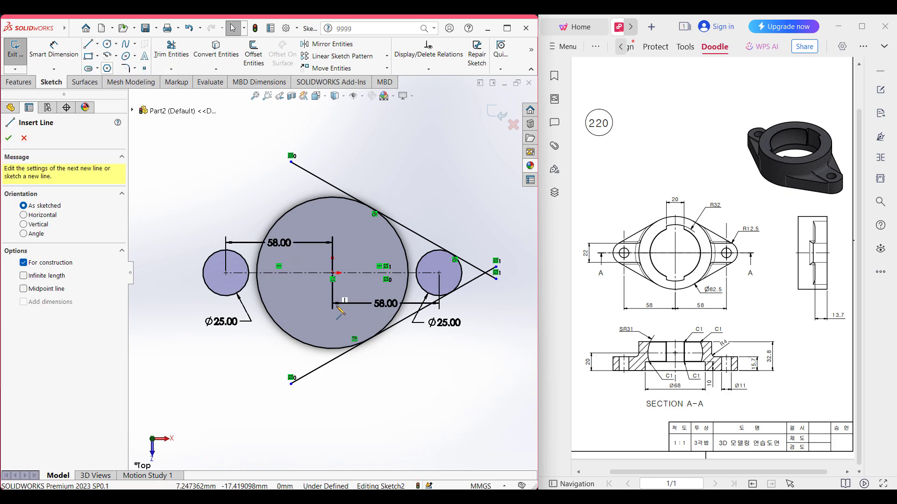
left_click(332, 274)
left_click(333, 217)
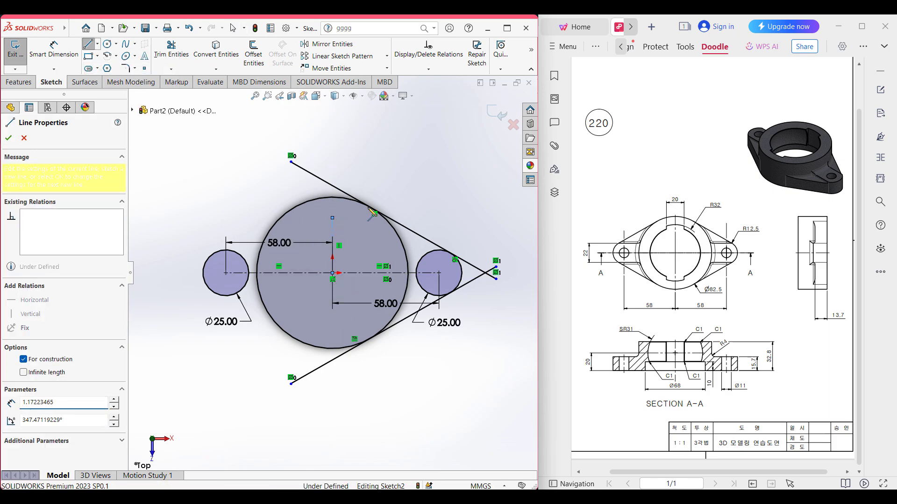
key("Escape")
key("Escape")
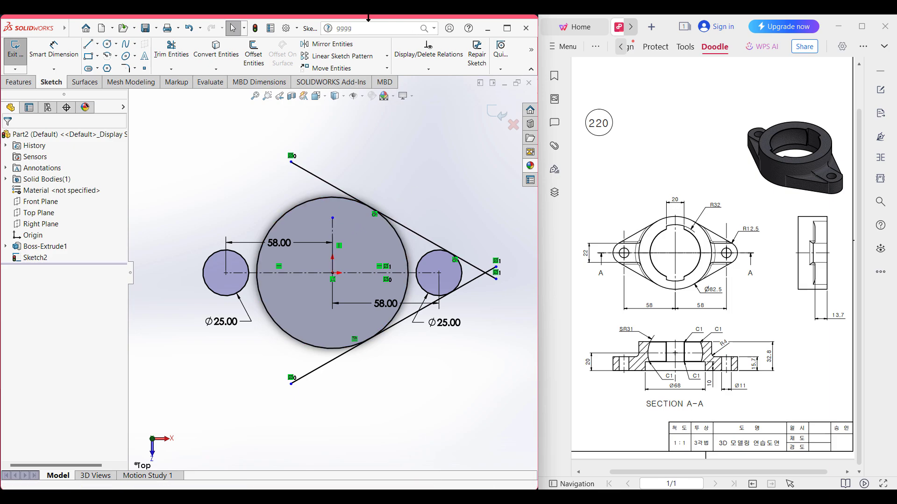
- Mirror both slanted tangent lines about the vertical centreline to form the left lug's sides
left_click(348, 43)
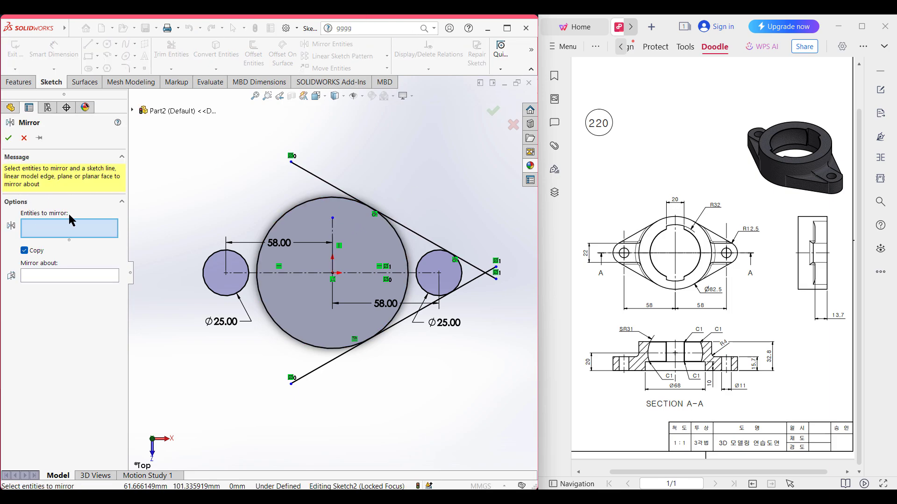
left_click(472, 265)
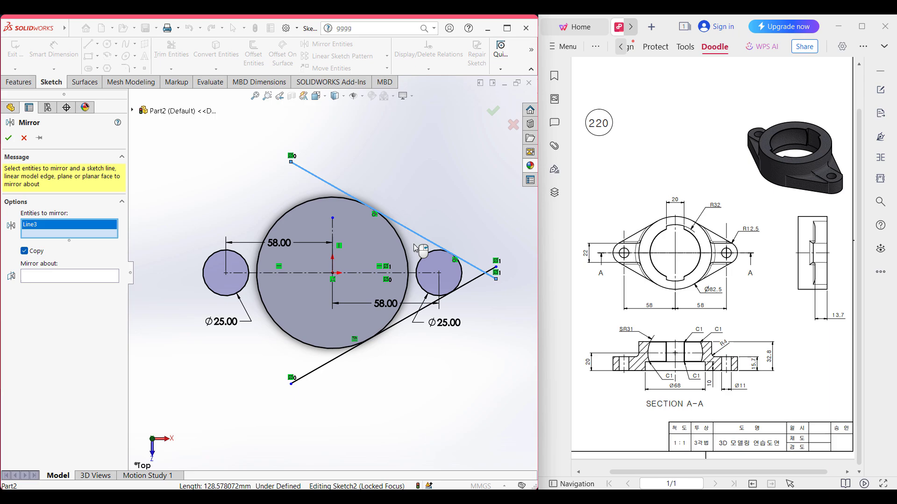
left_click(411, 319)
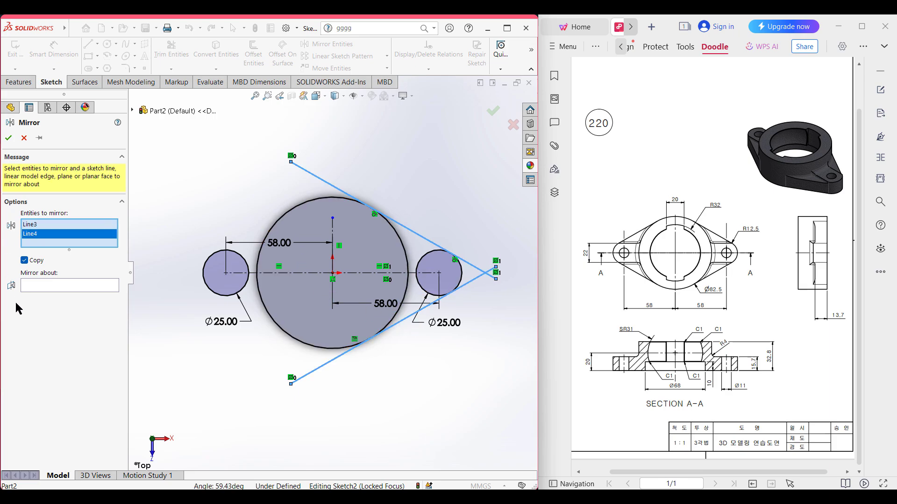
left_click(55, 287)
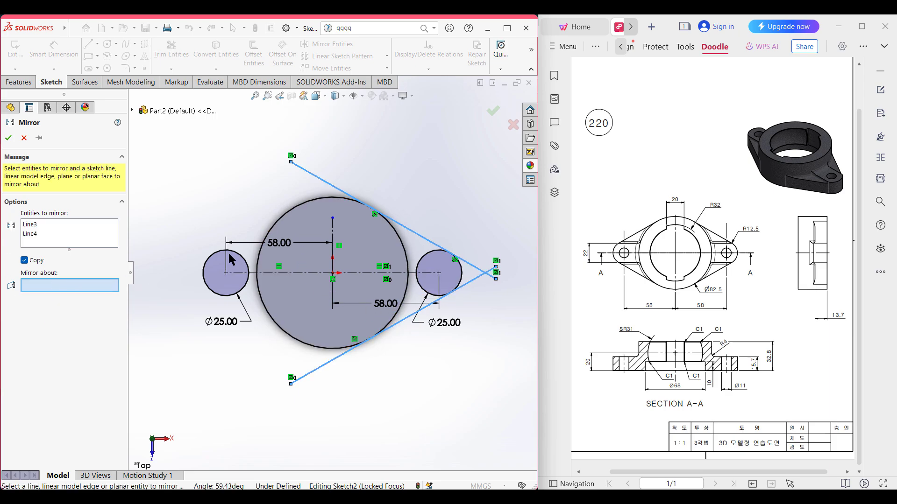
left_click(333, 229)
left_click(10, 137)
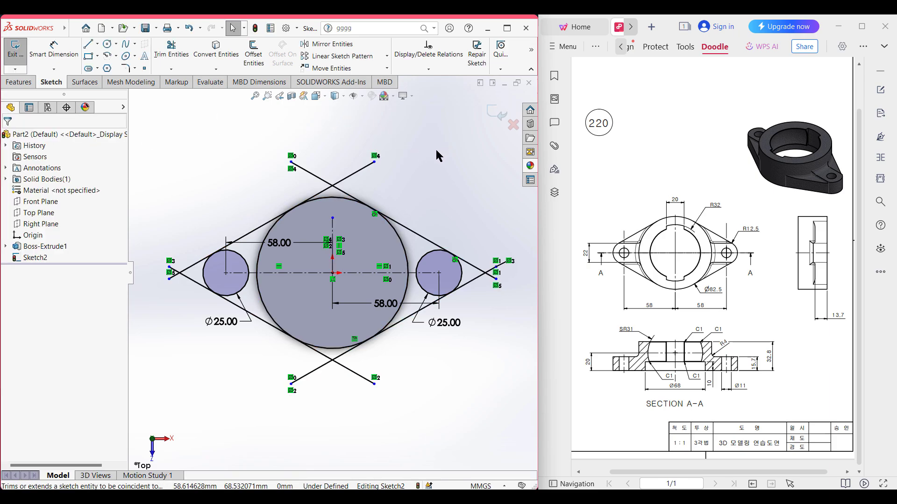
- Power-trim the crossing ends of the tangent lines above and below the hub and beyond both lug circles
right_click_drag(444, 141, 406, 188)
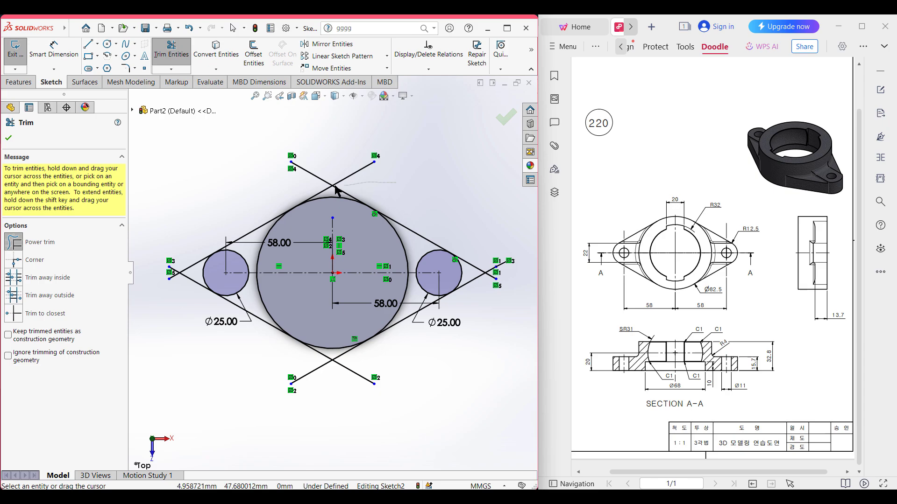
mouse_move(336, 190)
left_mouse_down()
mouse_move(316, 182)
mouse_move(343, 179)
mouse_move(326, 187)
mouse_move(336, 190)
mouse_move(362, 182)
mouse_move(318, 183)
left_mouse_up()
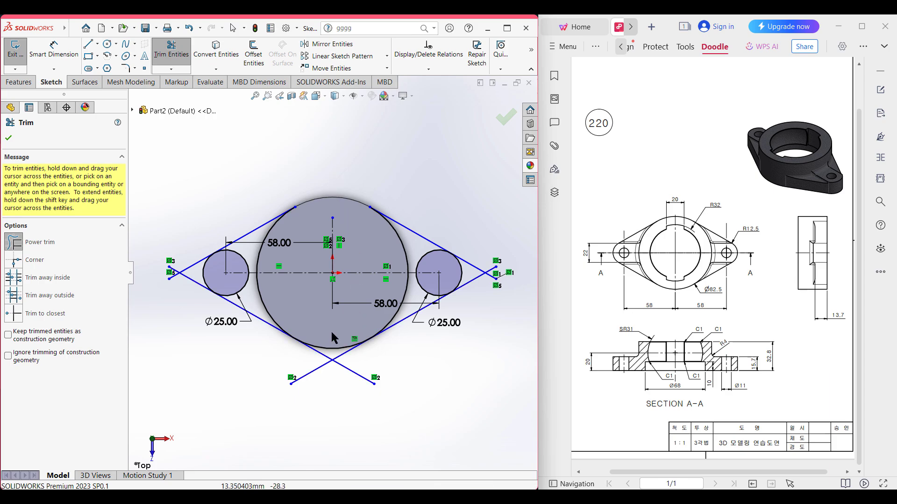
mouse_move(328, 334)
left_mouse_down()
mouse_move(324, 357)
mouse_move(309, 361)
mouse_move(354, 369)
mouse_move(319, 360)
left_mouse_up()
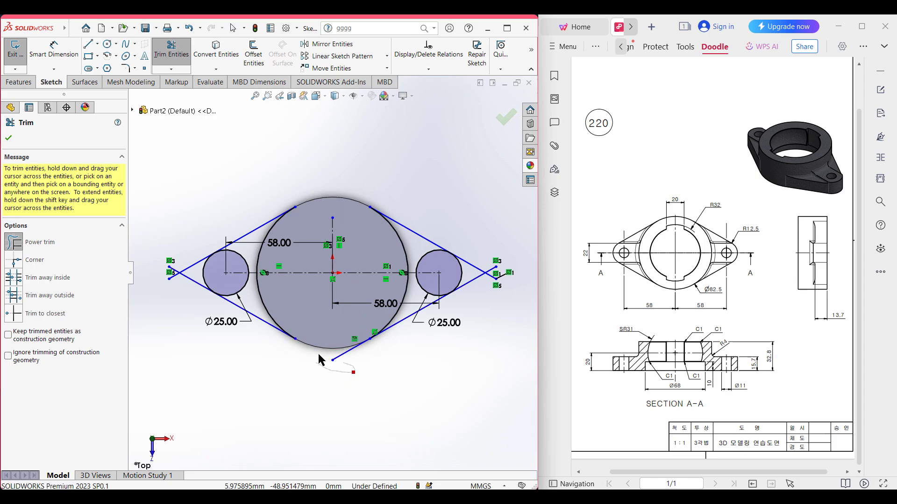
mouse_move(481, 309)
left_mouse_down()
mouse_move(473, 265)
mouse_move(495, 287)
left_mouse_up()
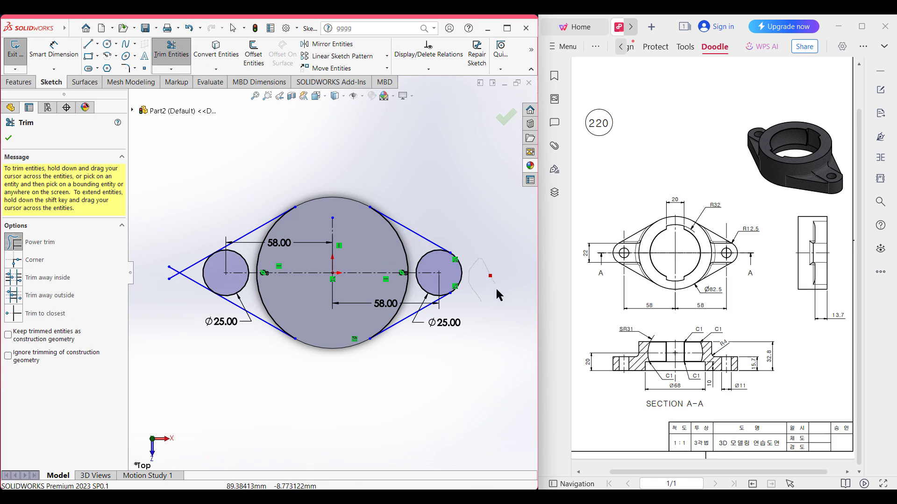
left_click_drag(173, 259, 175, 276)
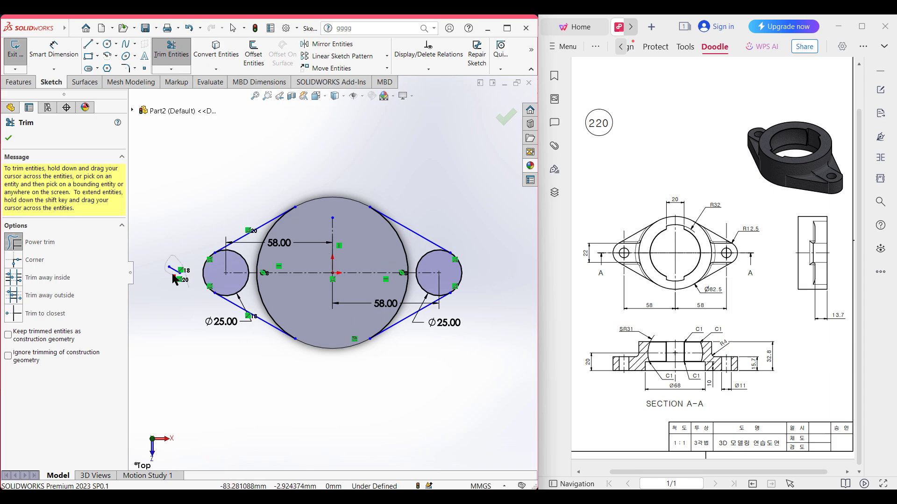
- Trim away the inner arcs of both lug circles, leaving only the rounded outer ends
mouse_move(256, 300)
left_mouse_down()
mouse_move(245, 288)
mouse_move(250, 264)
mouse_move(234, 257)
left_mouse_up()
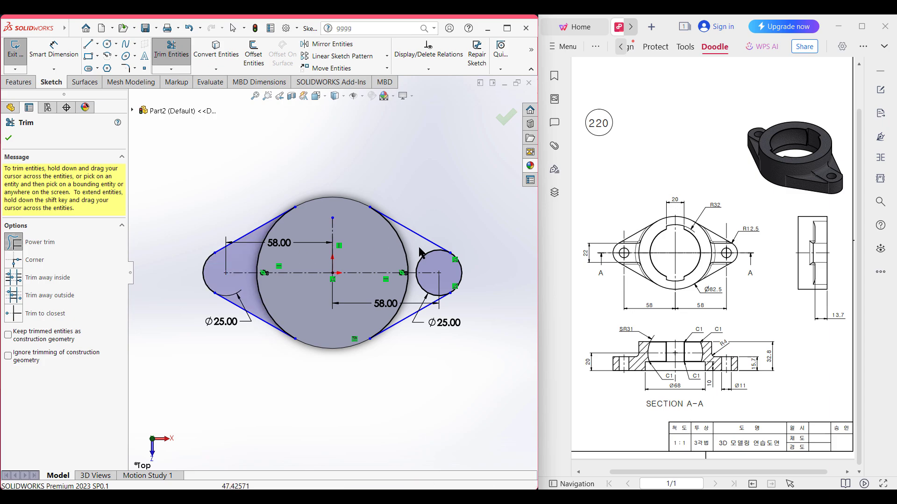
mouse_move(426, 258)
left_mouse_down()
mouse_move(411, 305)
mouse_move(415, 283)
left_mouse_up()
left_click(9, 139)
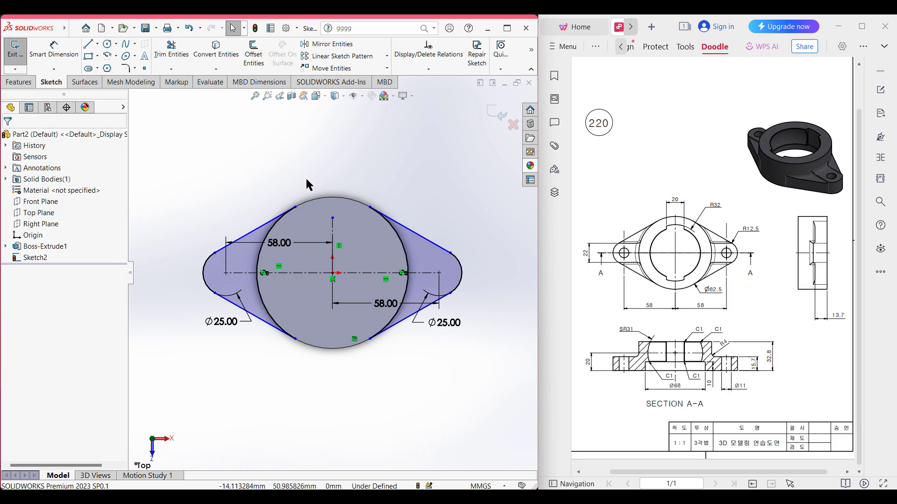
- Extrude the two-lug sketch 13.7 mm upward as a blind boss merged with the hub
key("ctrl+7")
left_click(14, 83)
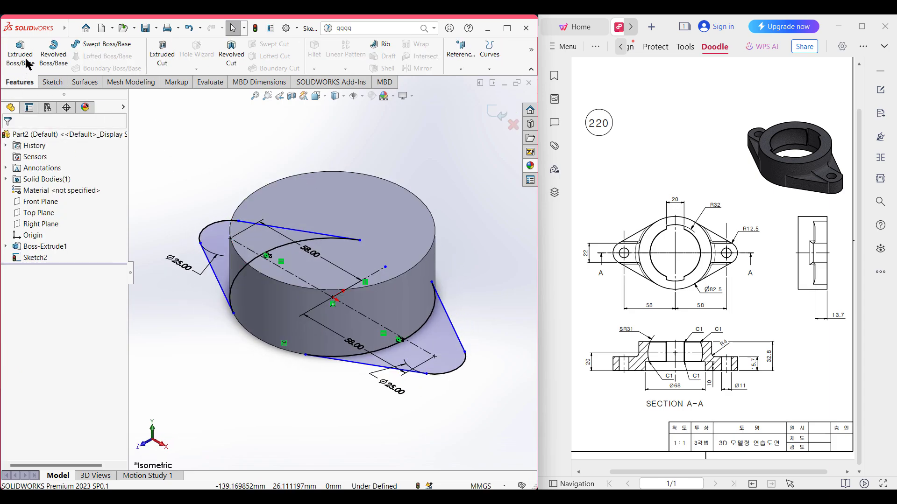
left_click(20, 52)
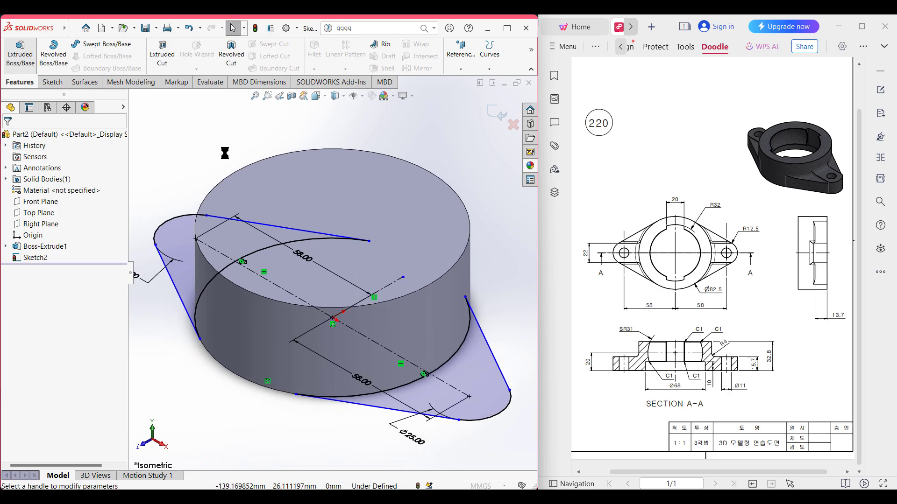
type("13.7")
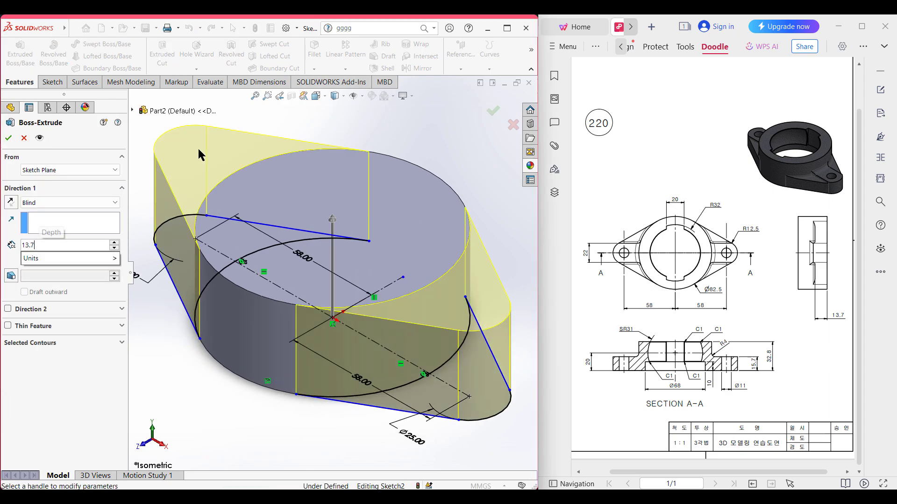
key("Return")
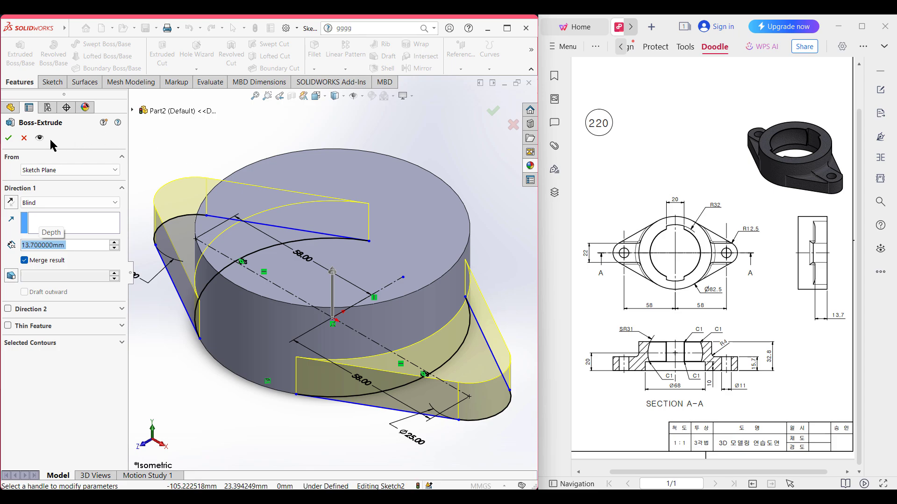
left_click(7, 138)
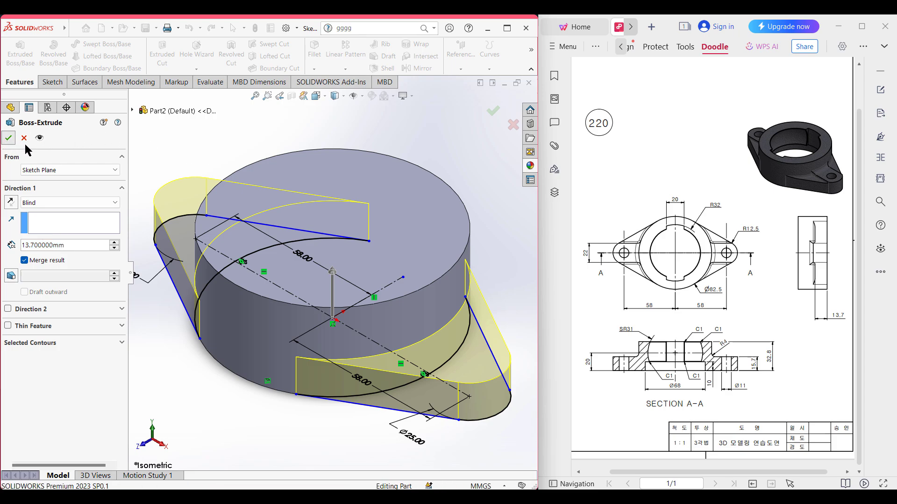
key("f")
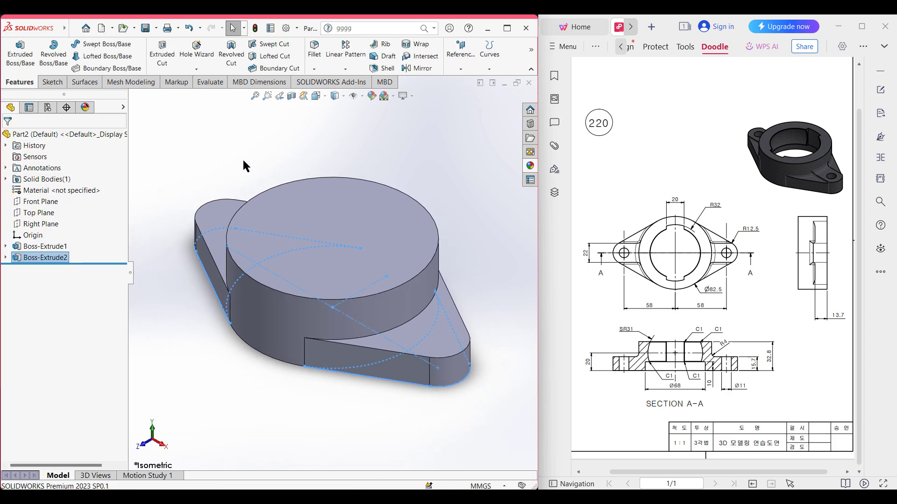
left_click(243, 161)
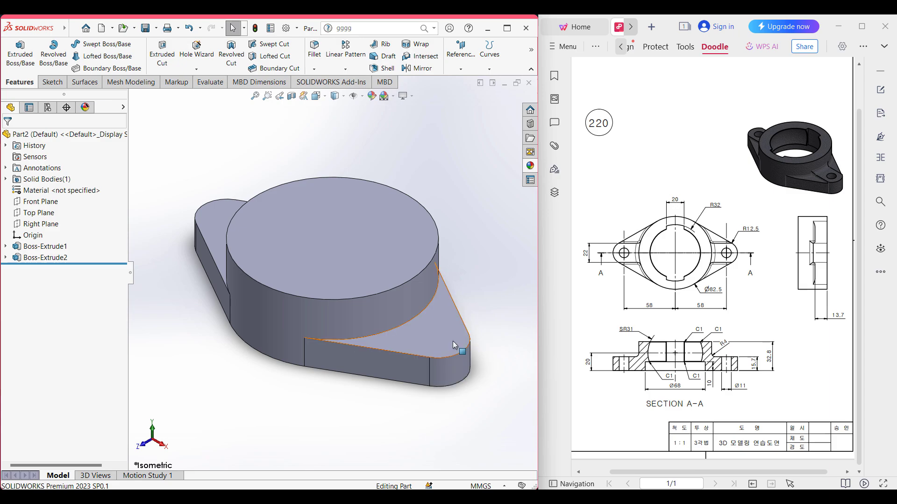
- Start a sketch on the right lug's top face and draw a horizontal construction line between the outer ends of both lugs
right_click(438, 333)
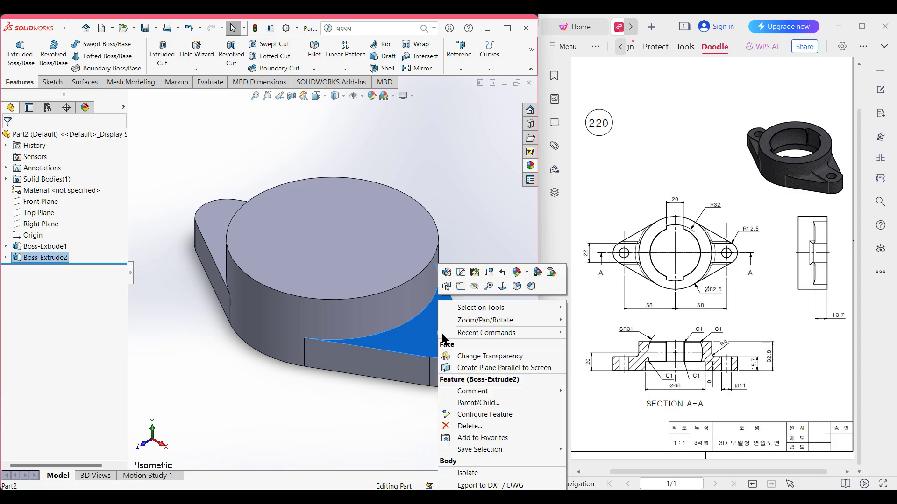
left_click(462, 286)
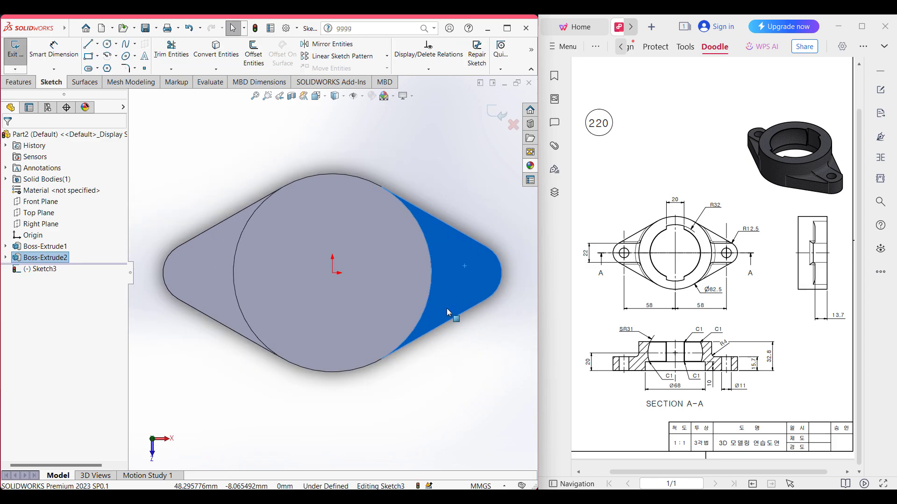
left_click(97, 44)
left_click(113, 66)
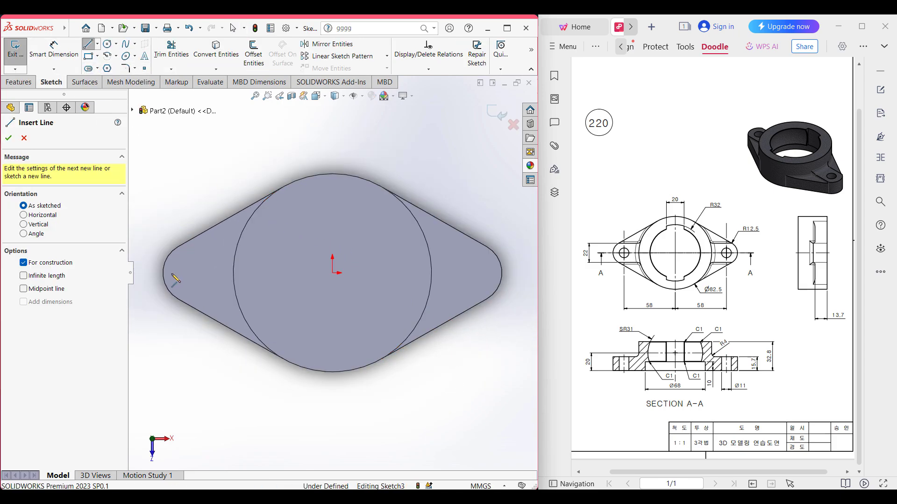
left_click(163, 273)
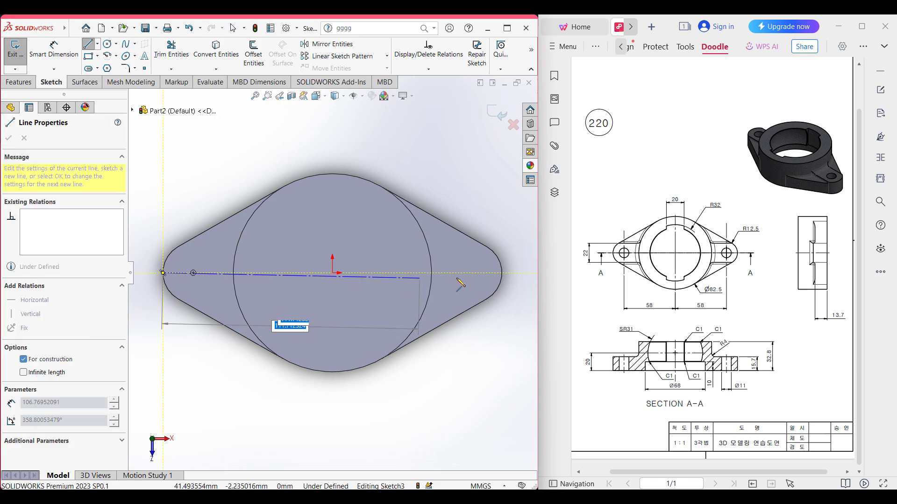
left_click(502, 273)
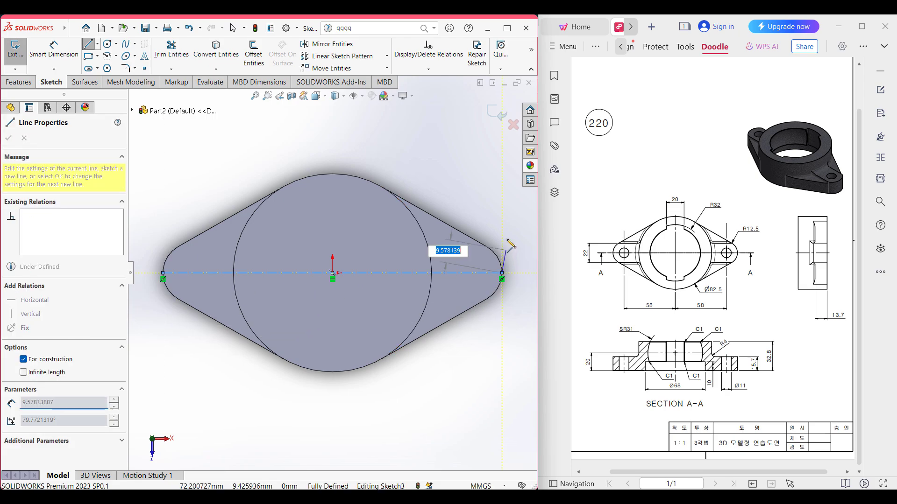
key("Escape")
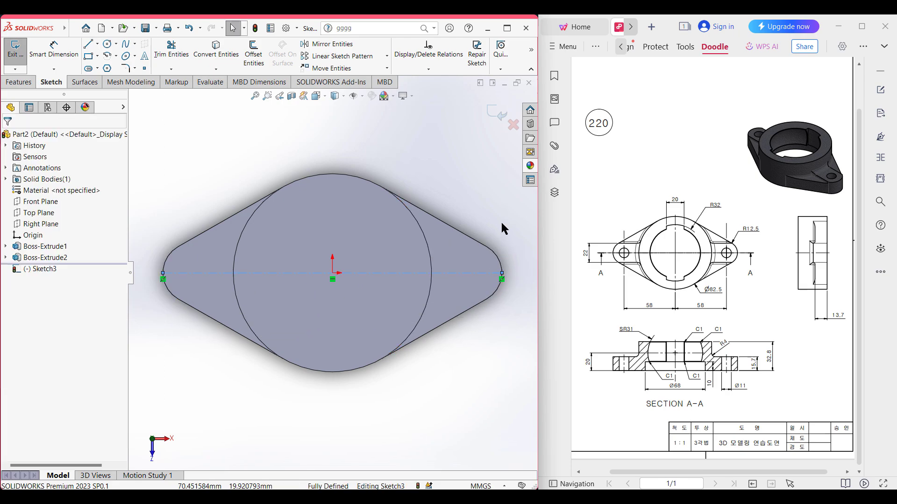
- Offset the horizontal construction line bi-directionally by 22/2 mm
left_click(466, 274)
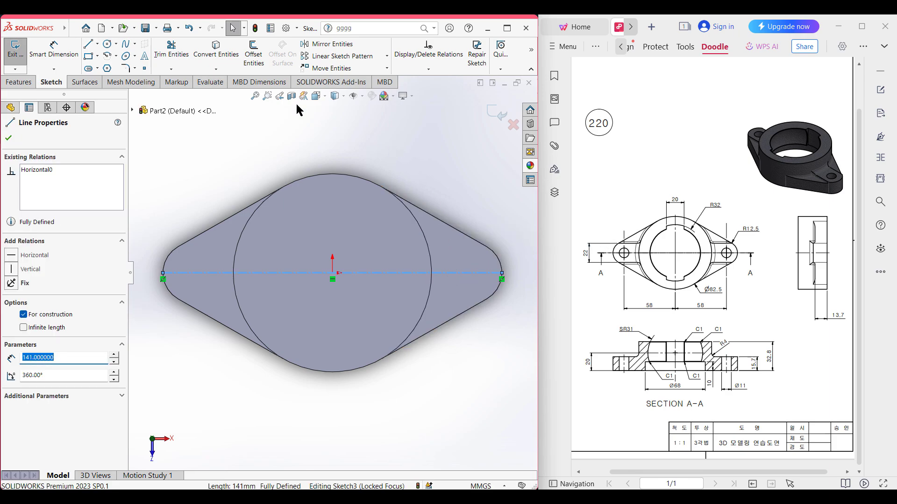
left_click(253, 55)
type("22")
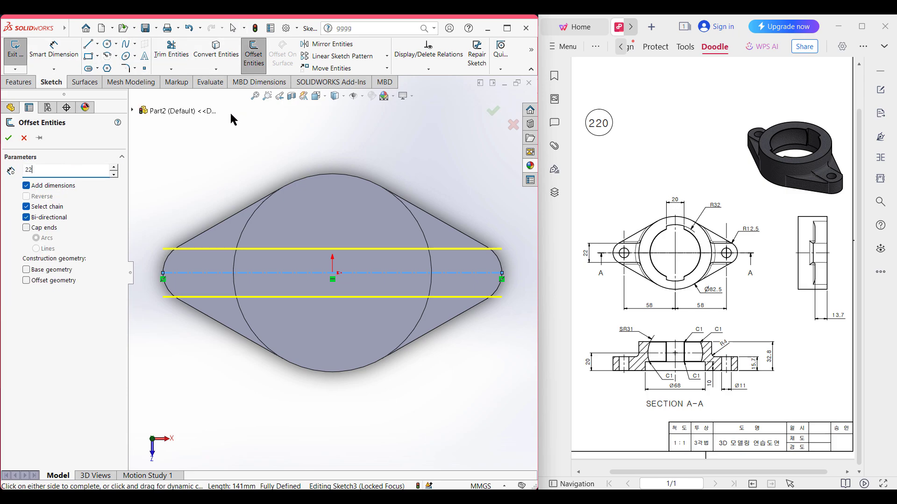
type("/2")
key("Return")
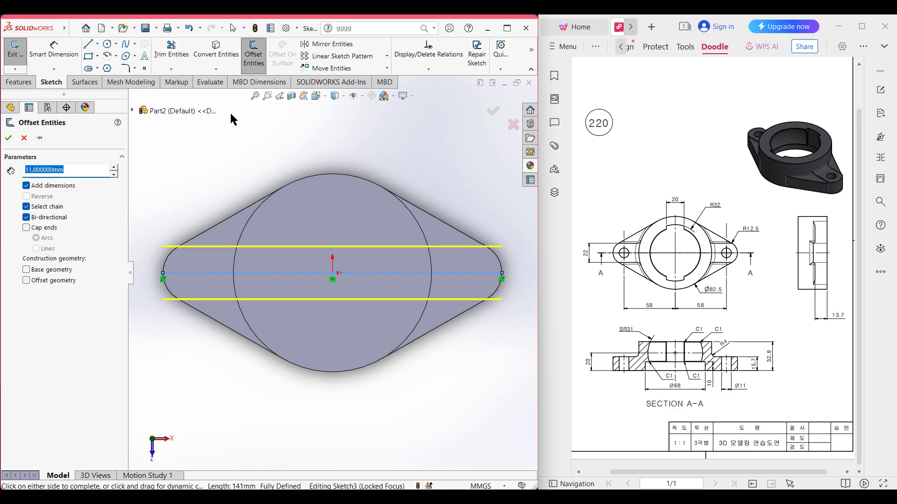
left_click(8, 139)
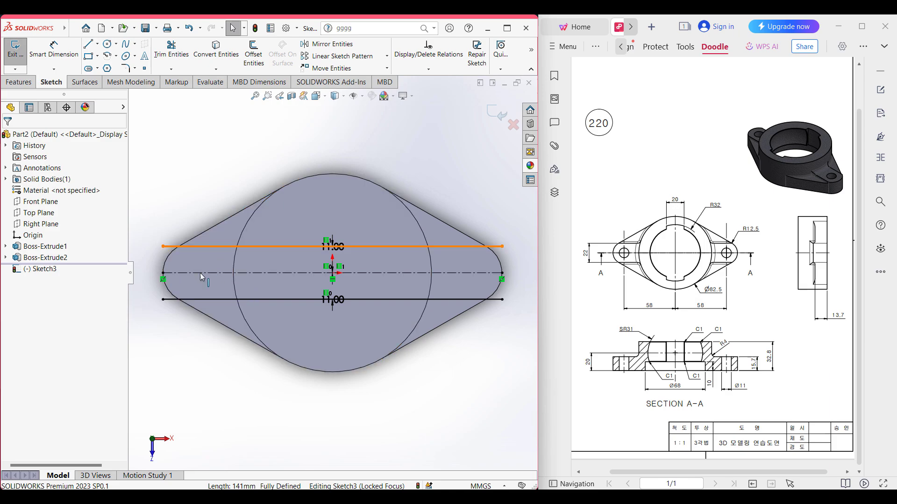
- Convert the left lug's rounded end edge into a sketch arc
left_click(166, 257)
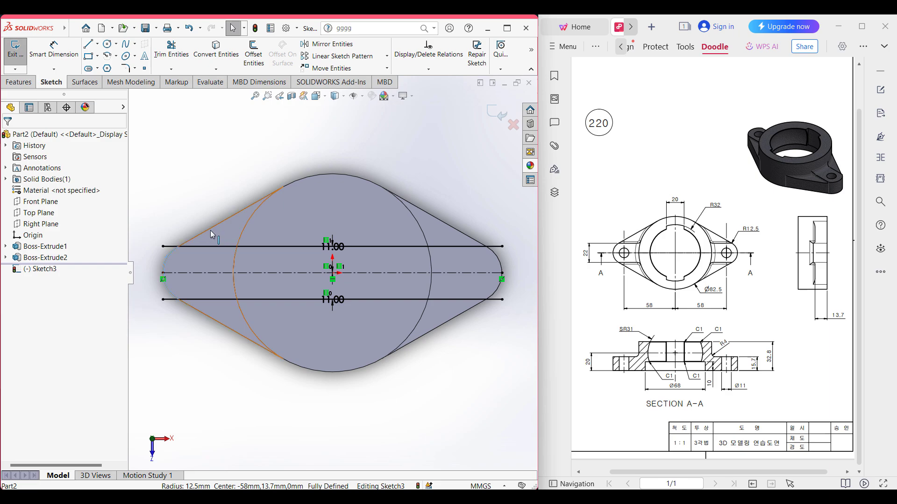
scroll(177, 218, "down", 2)
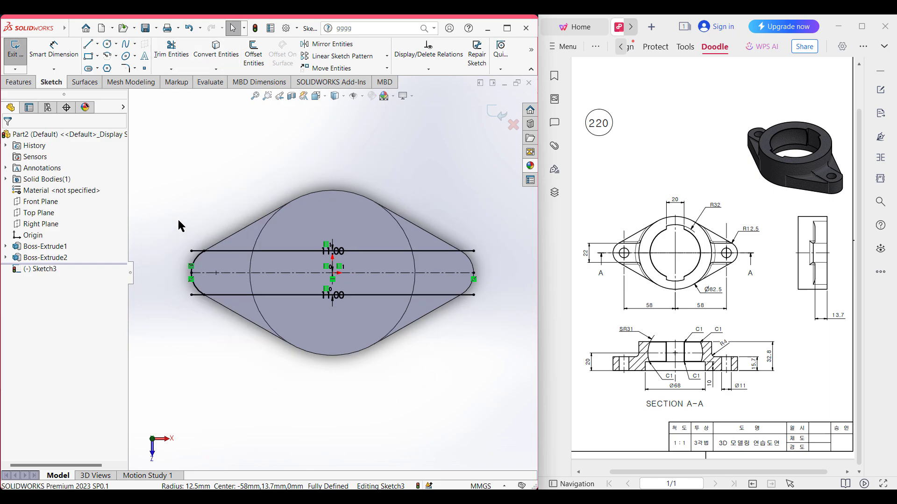
scroll(223, 255, "up", 5)
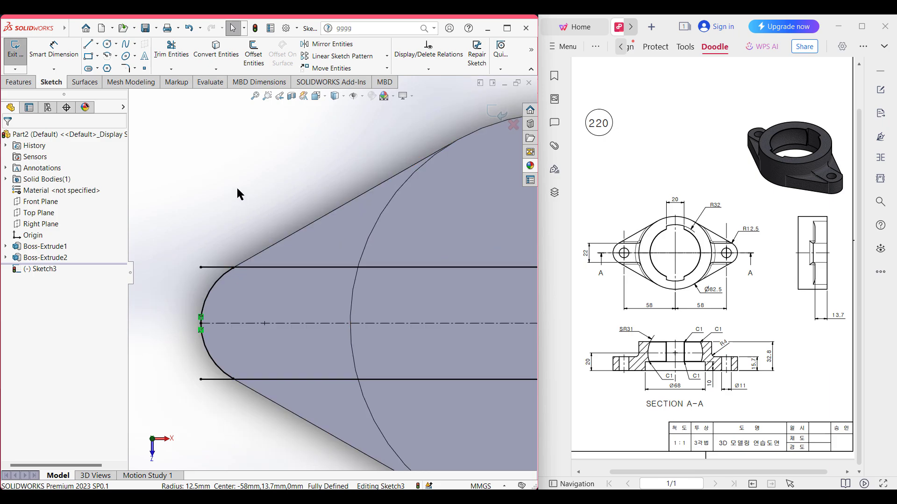
- Try to power-trim the upper offset line's overhang beyond the left lug's arc, and undo the trim
scroll(238, 193, "down", 2)
right_click_drag(272, 193, 245, 234)
left_click_drag(248, 243, 258, 273)
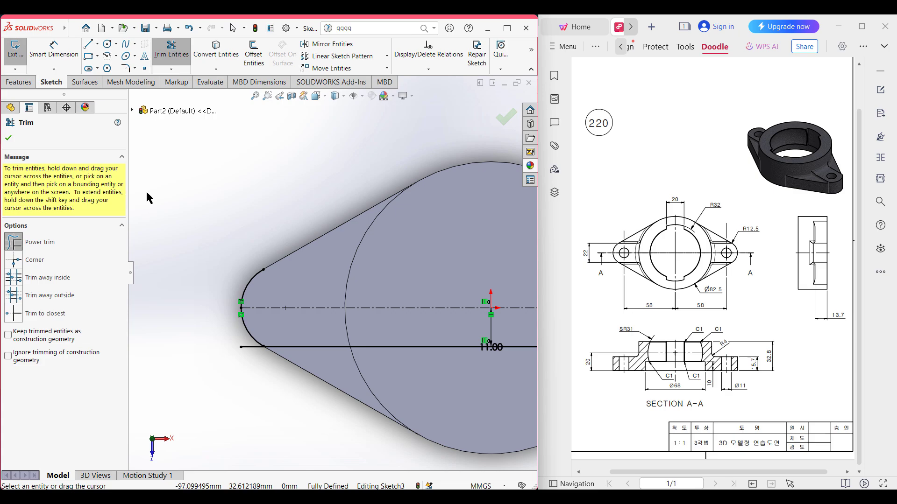
key("Escape")
key("ctrl+z")
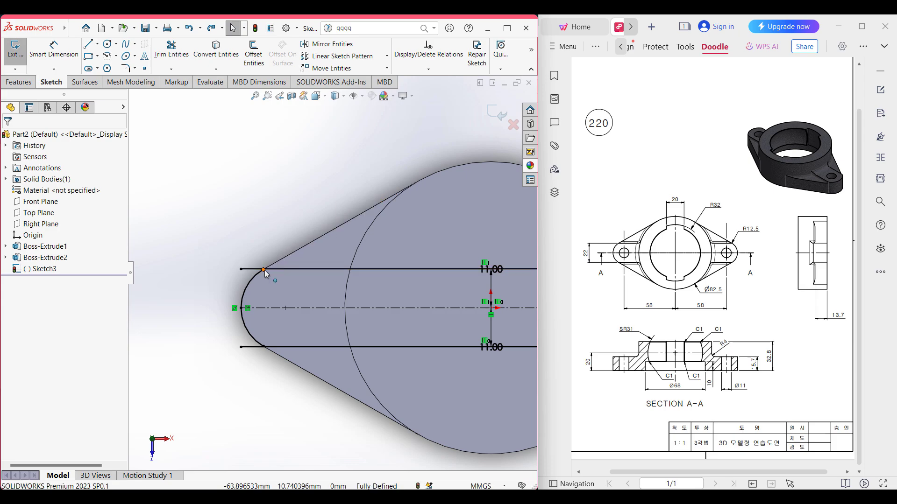
- Convert the left lug's two slanted edges and the hub's circular edge into sketch entities
left_click(298, 251)
left_click(320, 375, "ctrl")
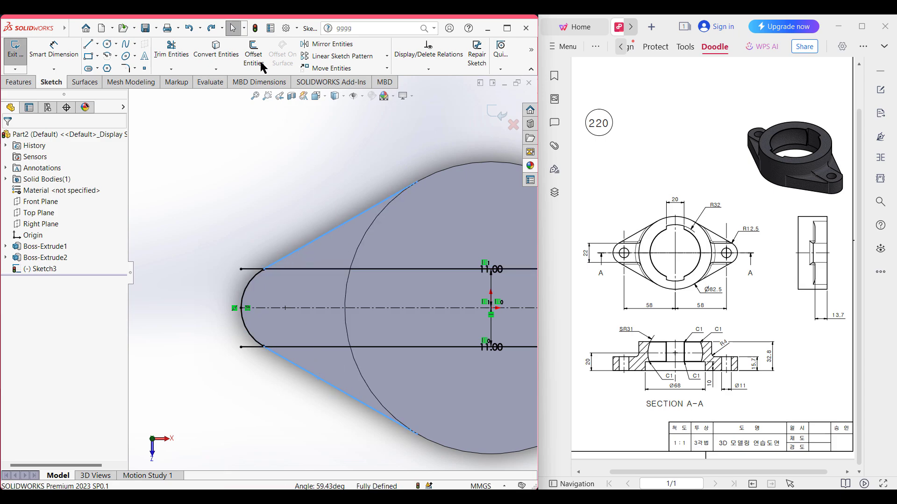
key("Escape")
key("f")
scroll(417, 259, "down", 3)
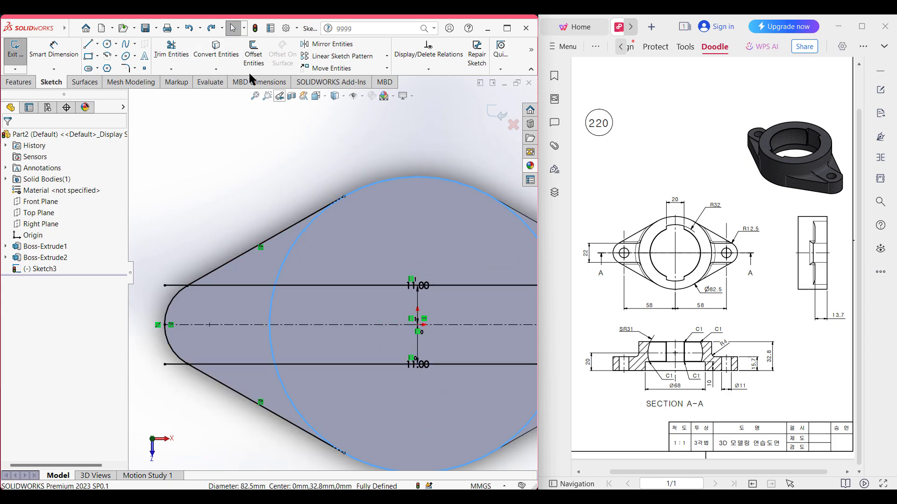
scroll(359, 270, "up", 3)
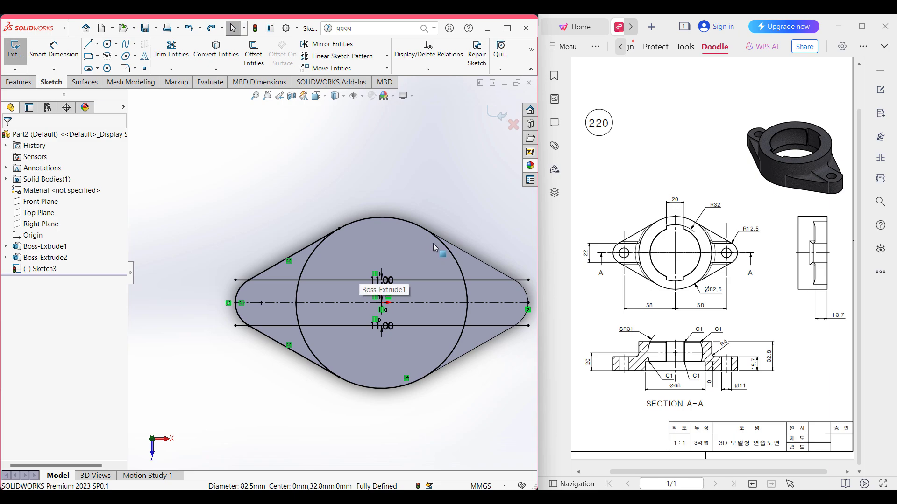
- Convert the right lug's two slanted edges and rounded end into sketch entities
scroll(433, 244, "down", 3)
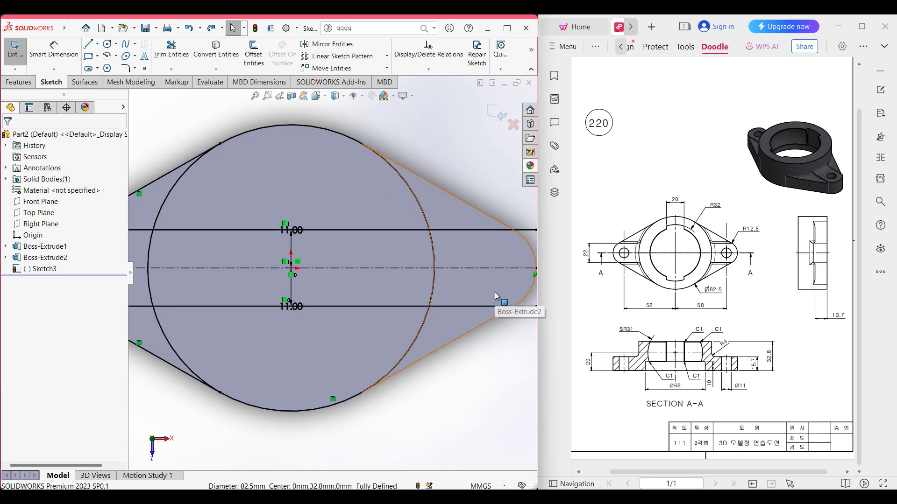
key("z")
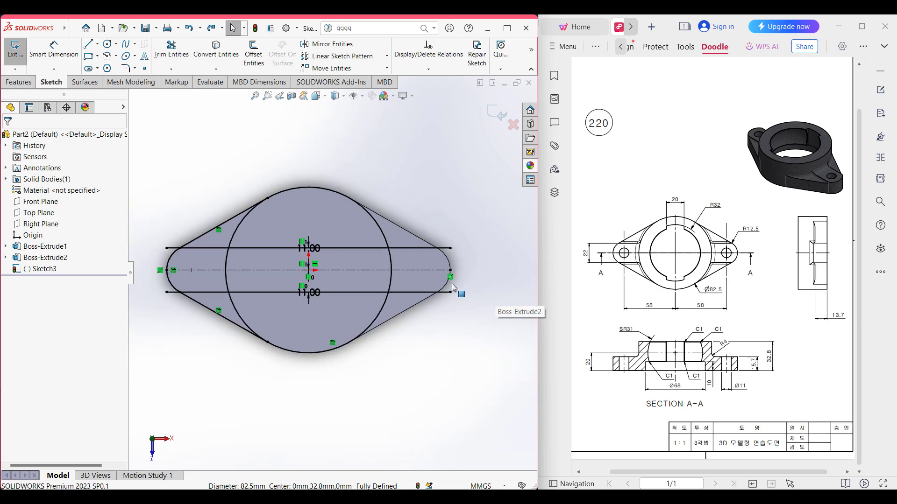
left_click(414, 308)
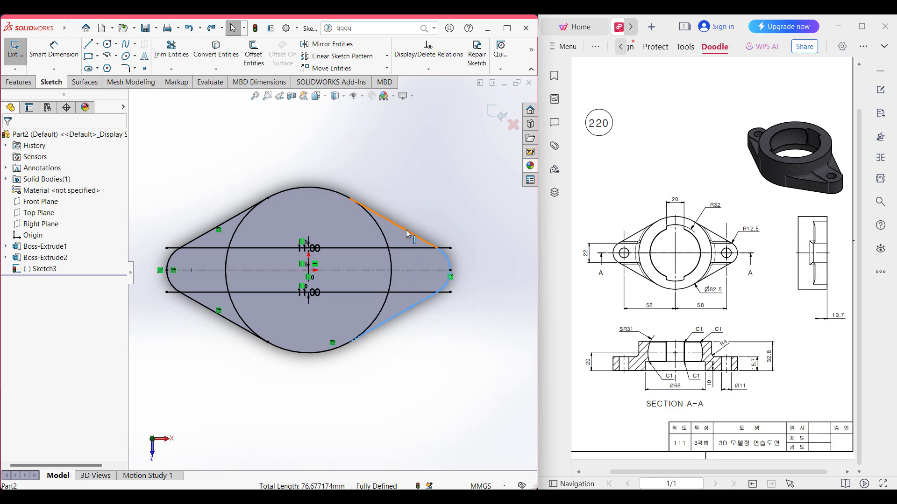
left_click(383, 166)
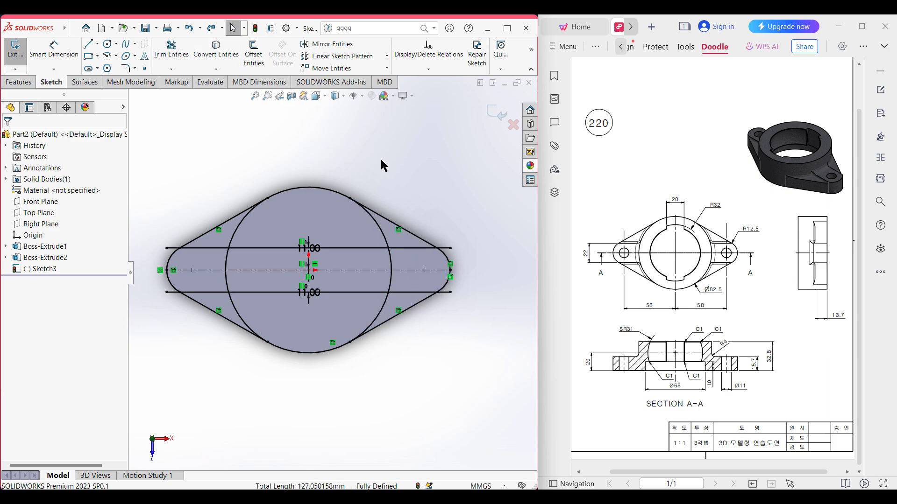
- Power-trim the slanted lines, hub arcs and excess offset lines, leaving a closed round-ended pad profile on each lug
right_click_drag(429, 151, 413, 173)
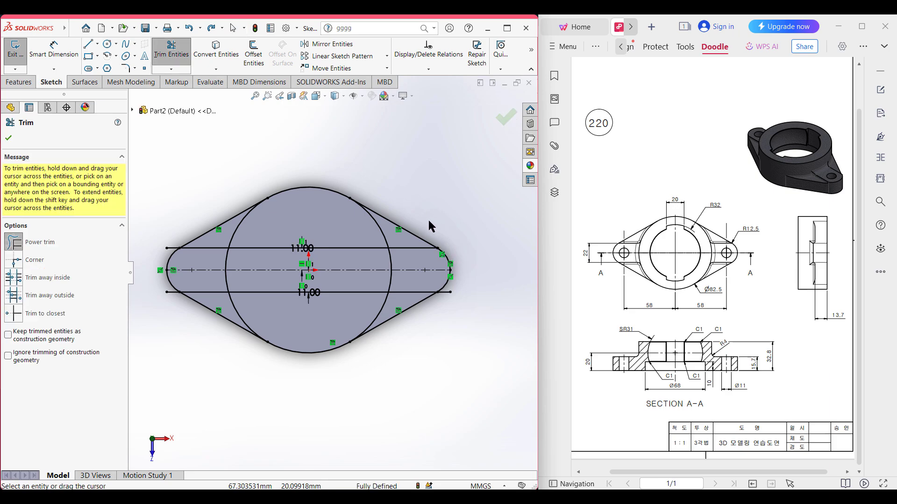
left_click_drag(384, 222, 230, 202)
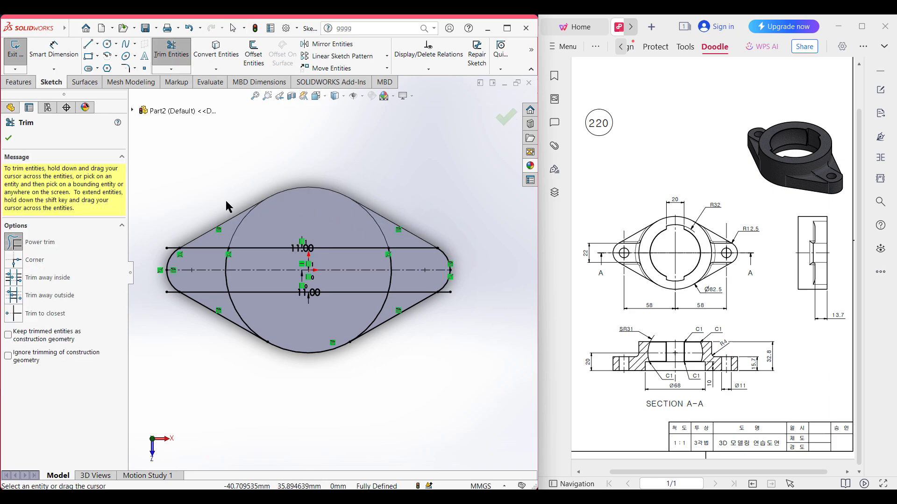
mouse_move(244, 357)
left_mouse_down()
mouse_move(385, 329)
mouse_move(460, 340)
mouse_move(448, 301)
left_mouse_up()
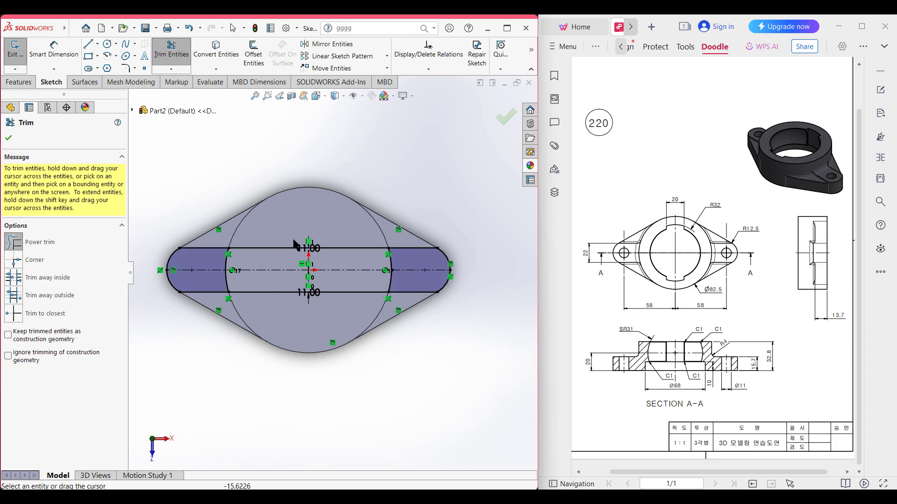
left_click_drag(290, 230, 287, 318)
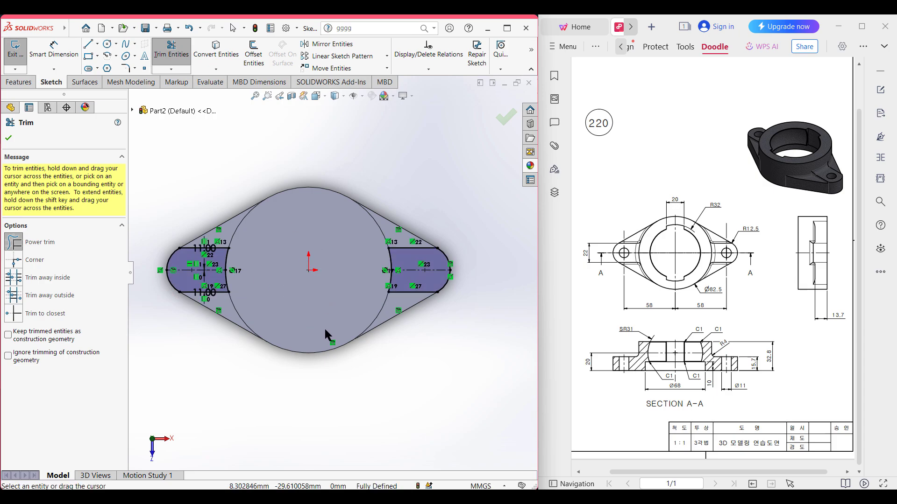
left_click(9, 138)
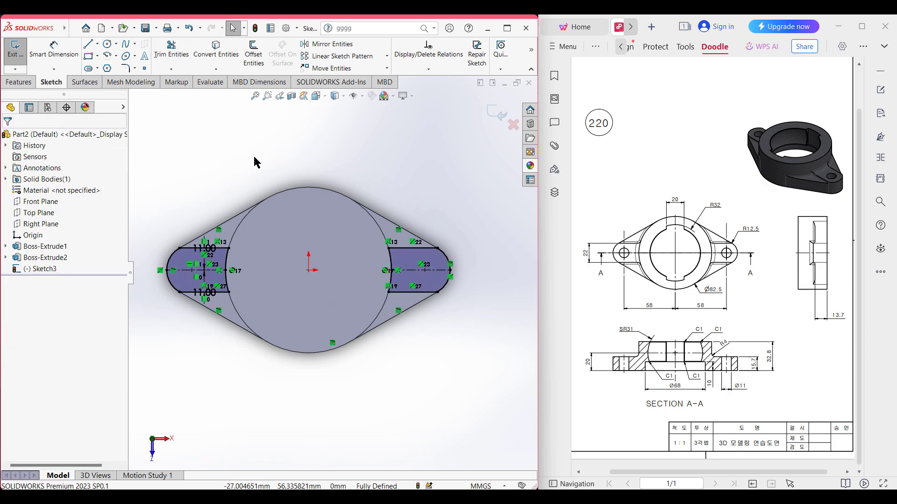
- Extrude both lug pad profiles upward by 15.7-13.7 mm as a blind boss with merged result
key("ctrl+7")
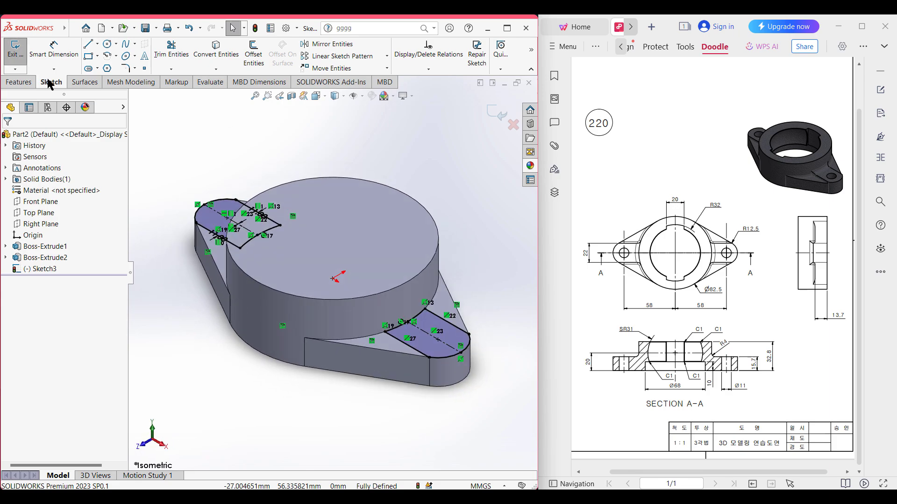
left_click(19, 82)
left_click(20, 55)
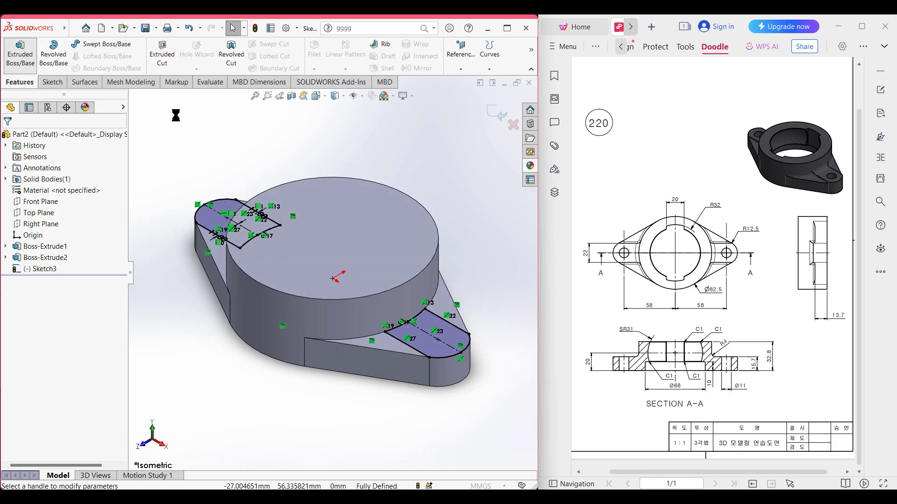
type("15")
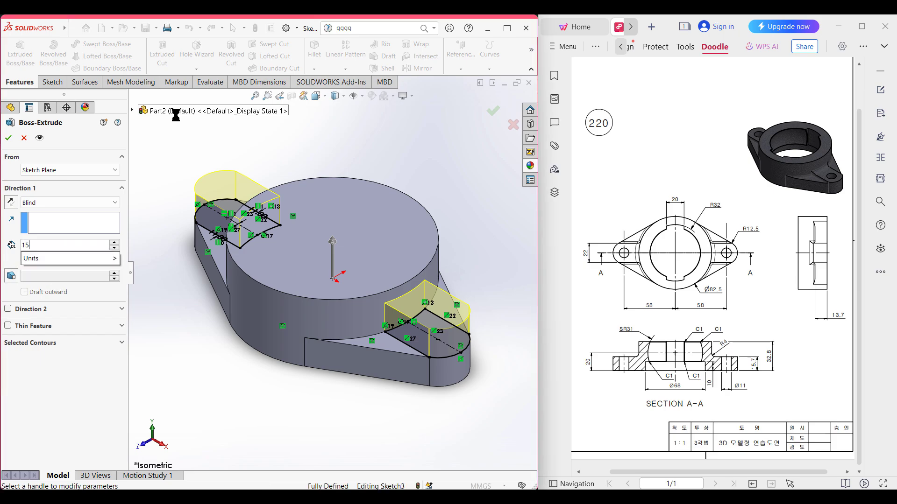
type(".7-13.7")
key("Return")
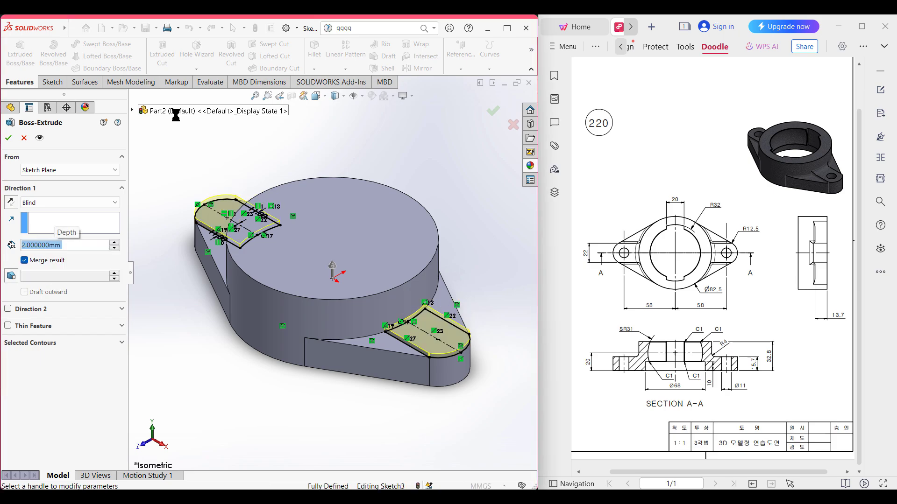
left_click(7, 138)
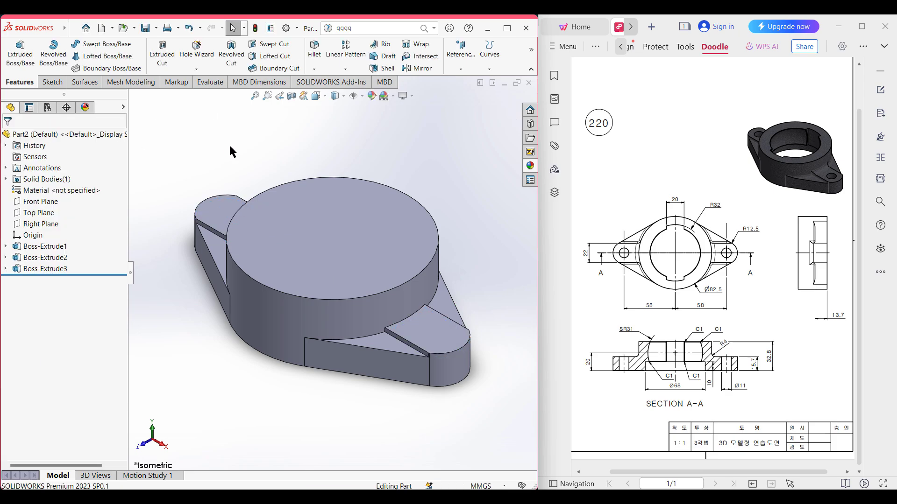
- Sketch a 68 mm diameter circle centred on the origin on the Top Plane
right_click(52, 219)
left_click(59, 201)
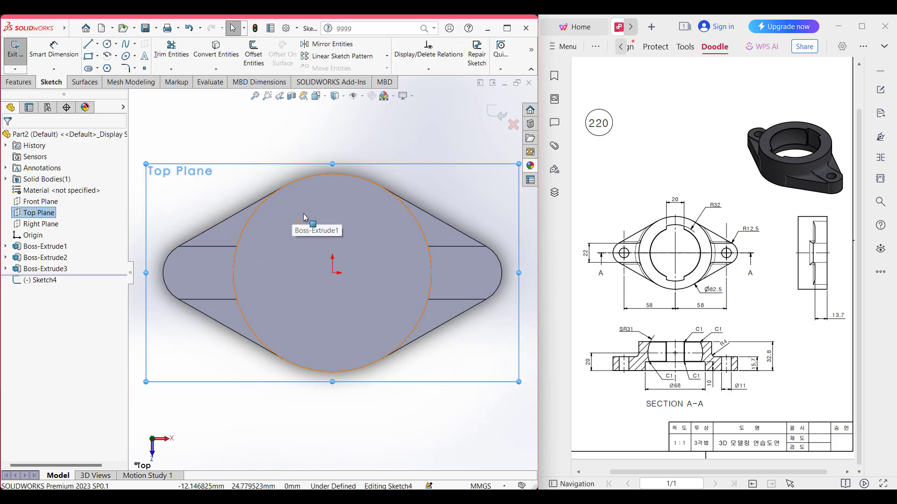
left_click(292, 152)
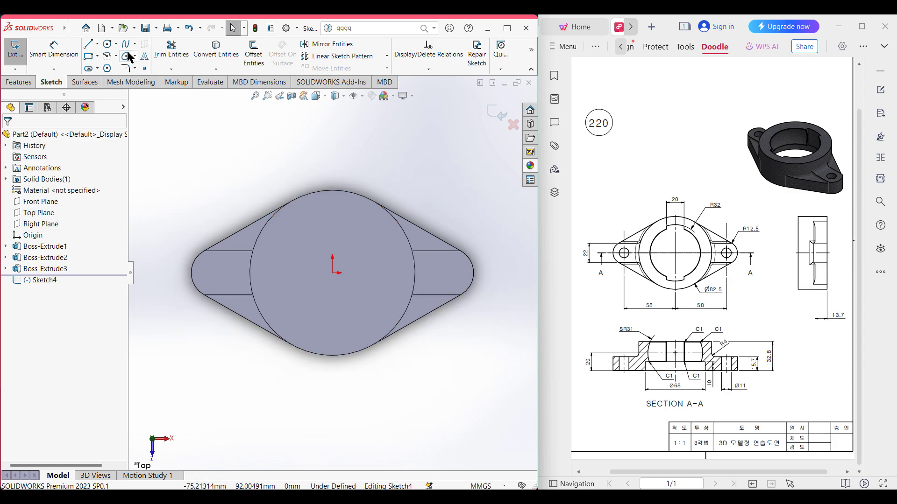
left_click(106, 45)
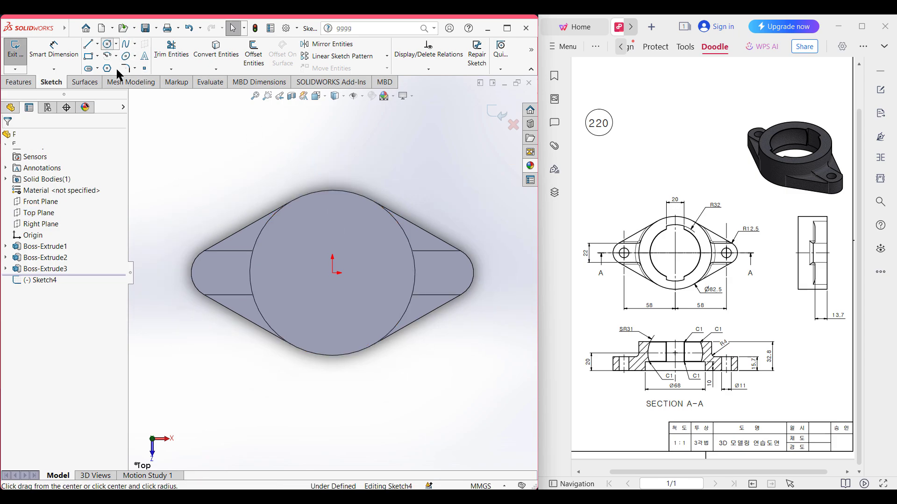
left_click(333, 274)
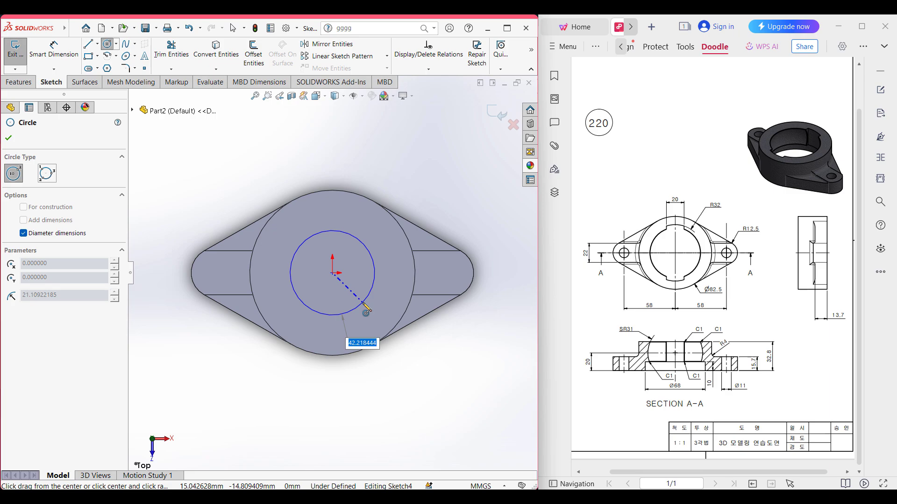
key("Return")
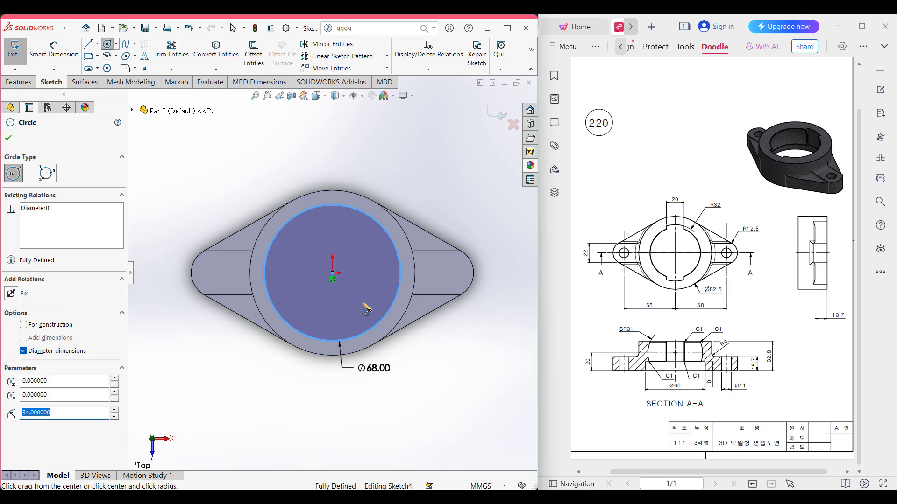
- Cut-extrude the 68 mm circle as a 10 mm blind cut, reversed upward into the flange's underside
key("ctrl+7")
left_click(31, 82)
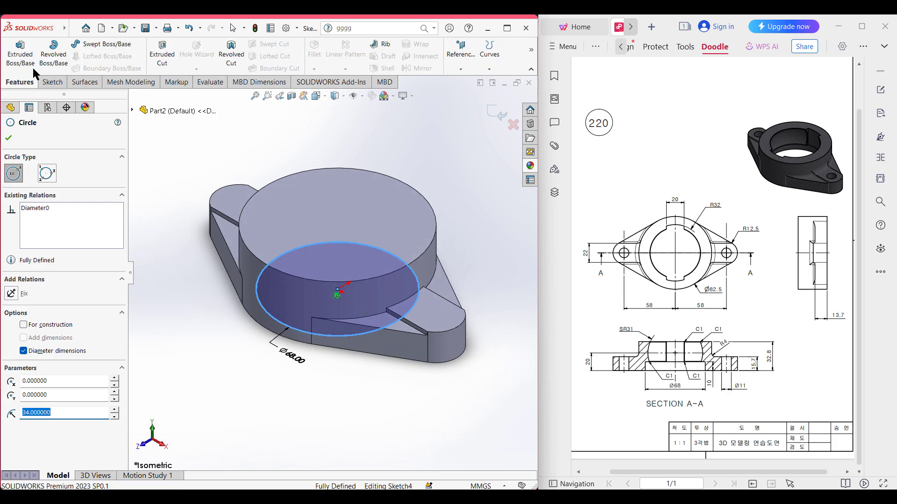
left_click(162, 53)
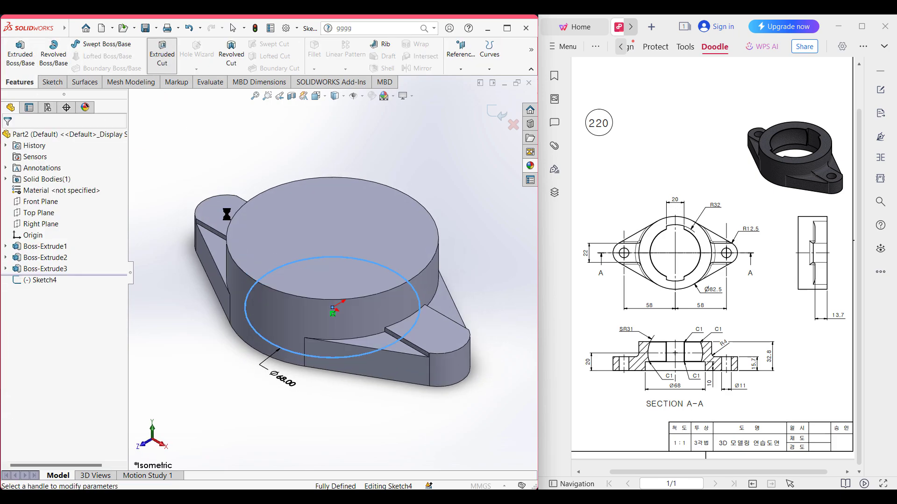
type("10")
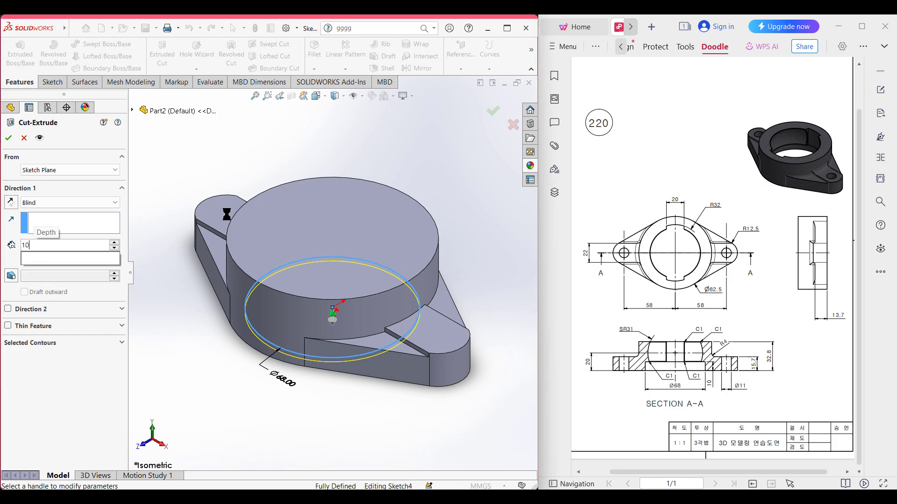
key("Return")
middle_click_drag(178, 316, 41, 234)
left_click(11, 204)
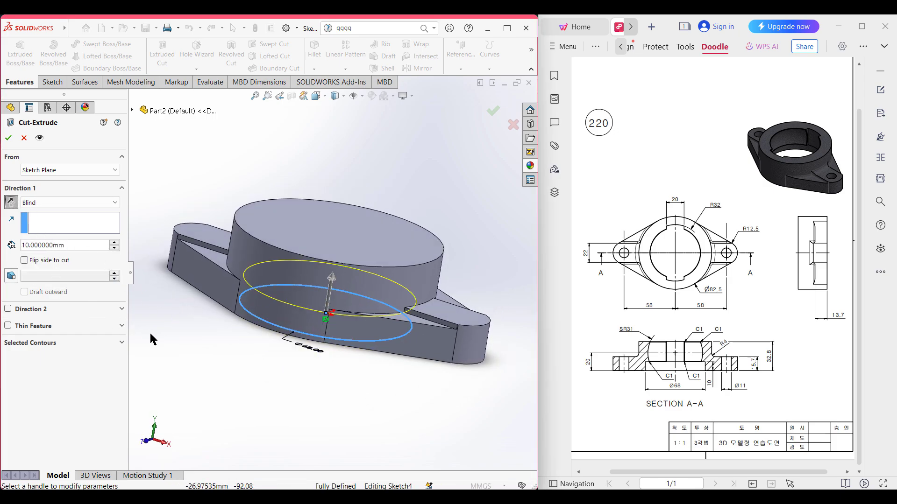
middle_click_drag(149, 332, 73, 161)
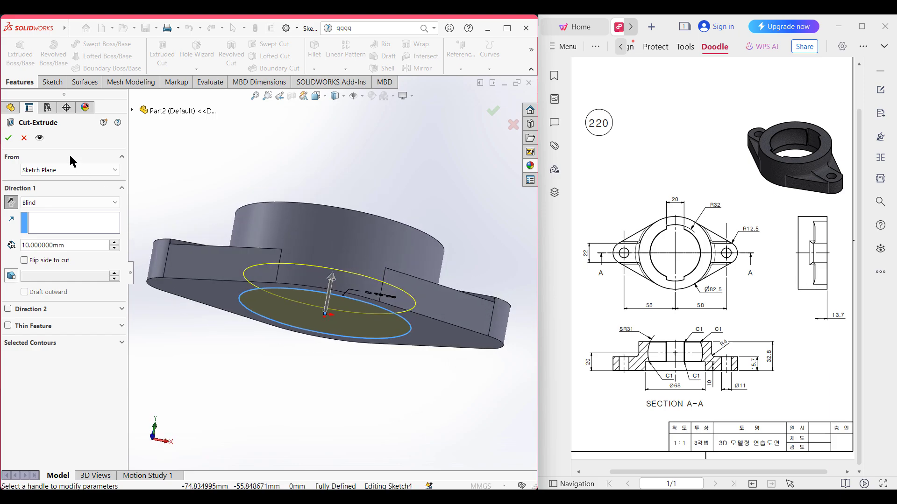
left_click(9, 138)
left_click(194, 194)
mouse_move(194, 193)
middle_mouse_down()
mouse_move(178, 400)
mouse_move(191, 376)
middle_mouse_up()
key("ctrl+7")
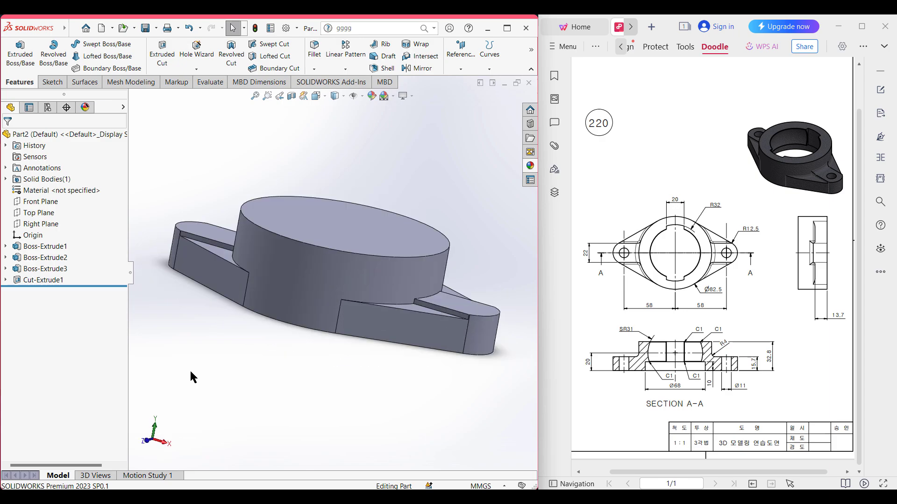
- Sketch a 64 mm diameter circle centred on the origin on the hub's top face
left_click(362, 218)
right_click(363, 217)
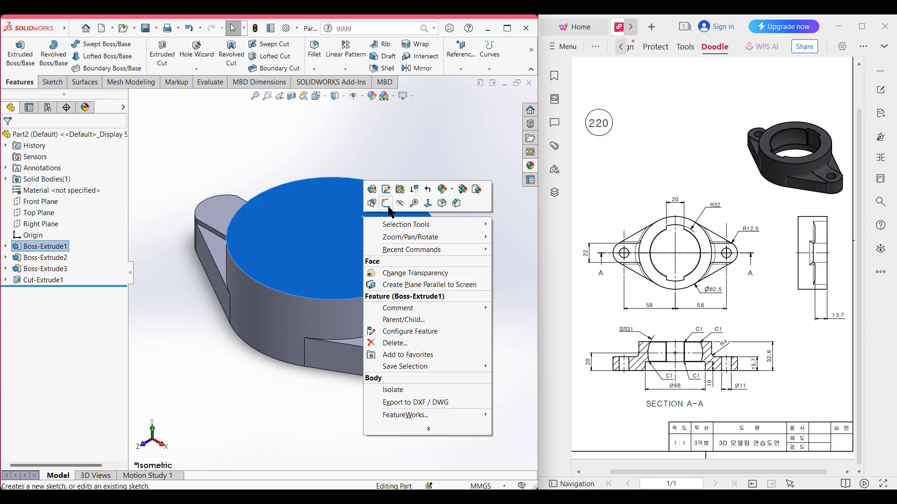
left_click(388, 205)
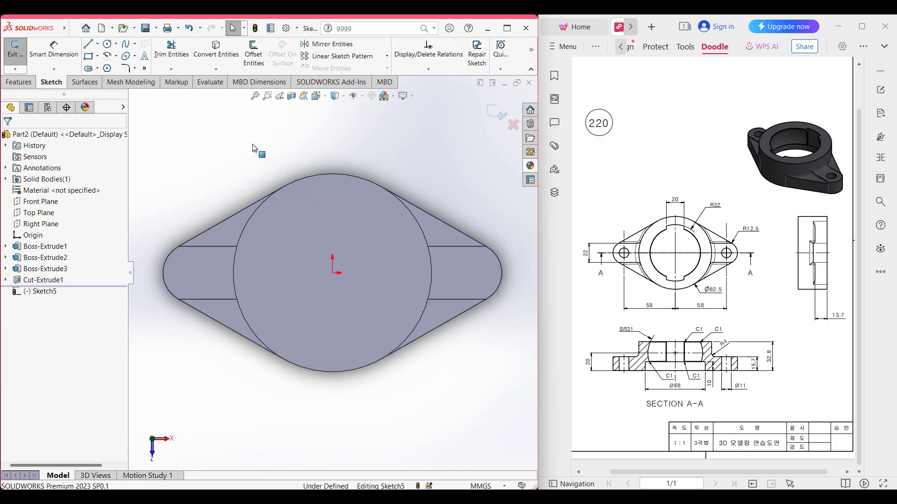
key("c")
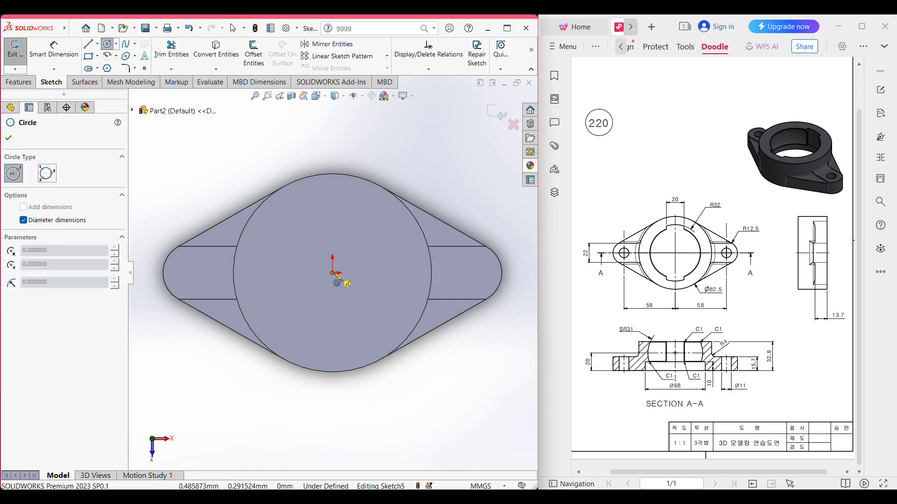
left_click_drag(332, 272, 344, 275)
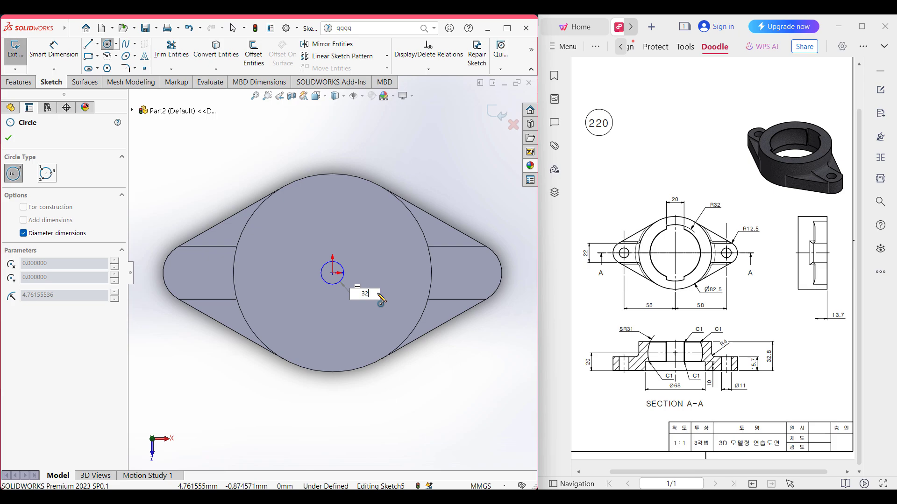
key("Return")
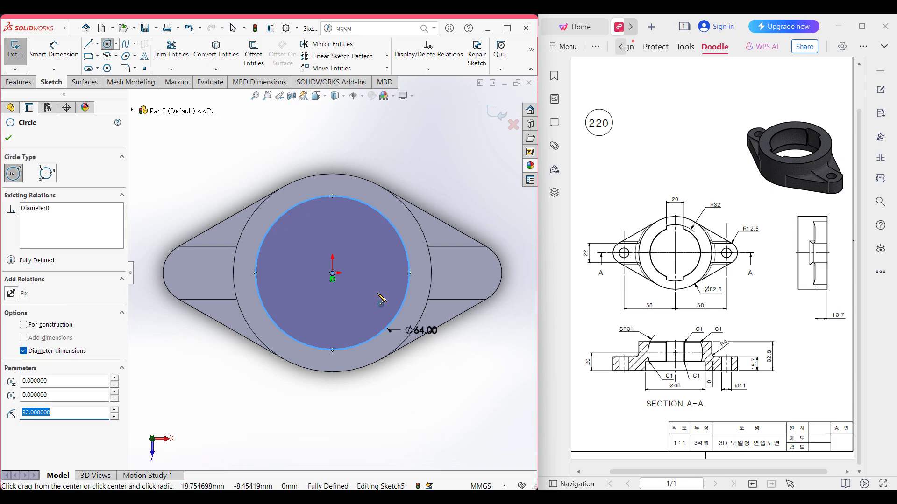
left_click(8, 138)
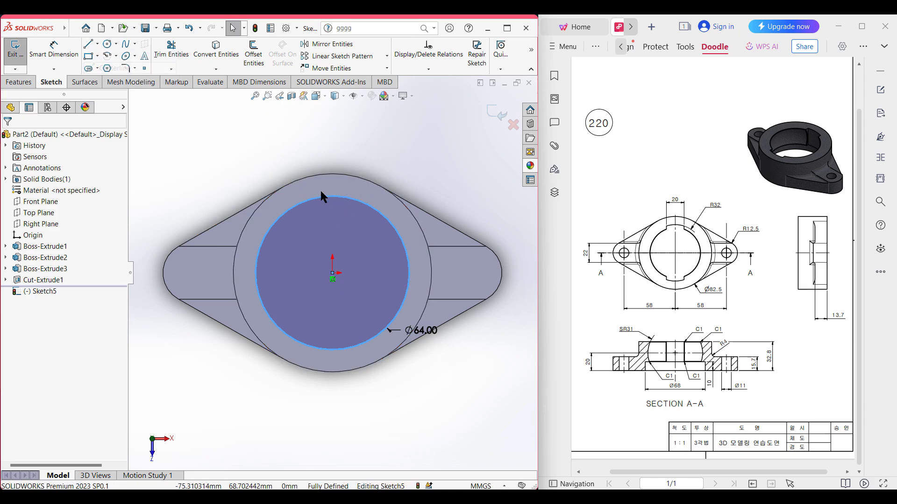
- Draw a vertical construction line across the 64 mm circle between its upper and lower quadrant points
key("l")
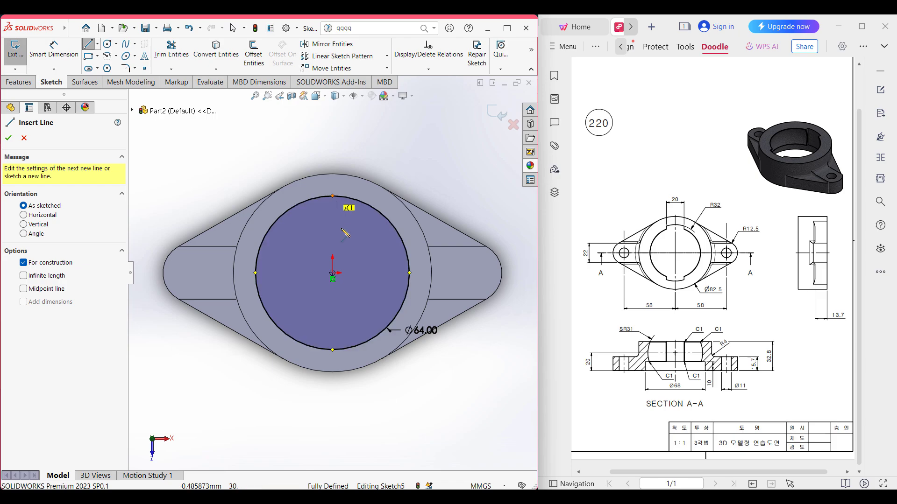
left_click(333, 196)
left_click(333, 349)
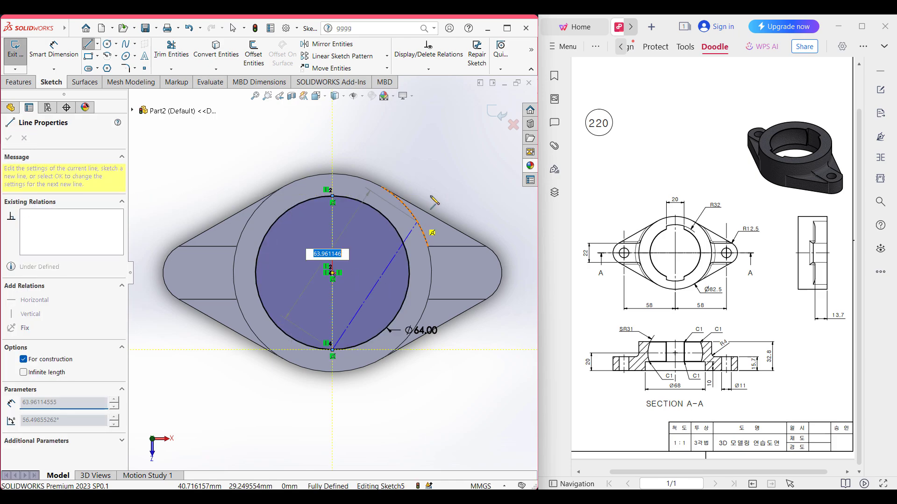
key("Escape")
key("Escape")
- Offset the vertical construction line bi-directionally by 20/2 (10 mm) with dimensions added
left_click(254, 56)
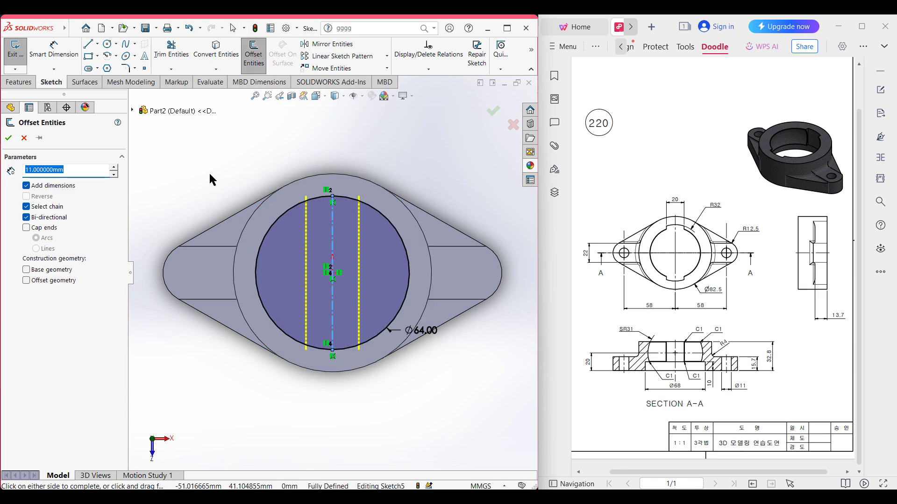
type("20/2")
key("Return")
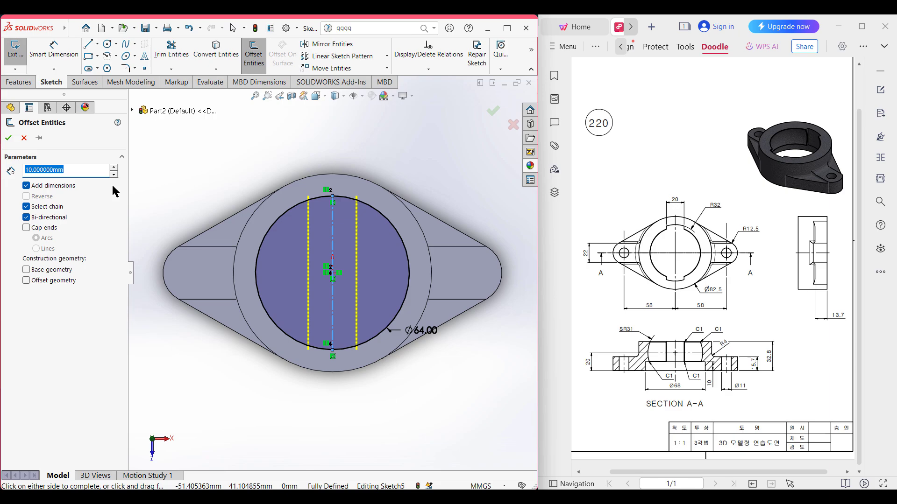
left_click(8, 139)
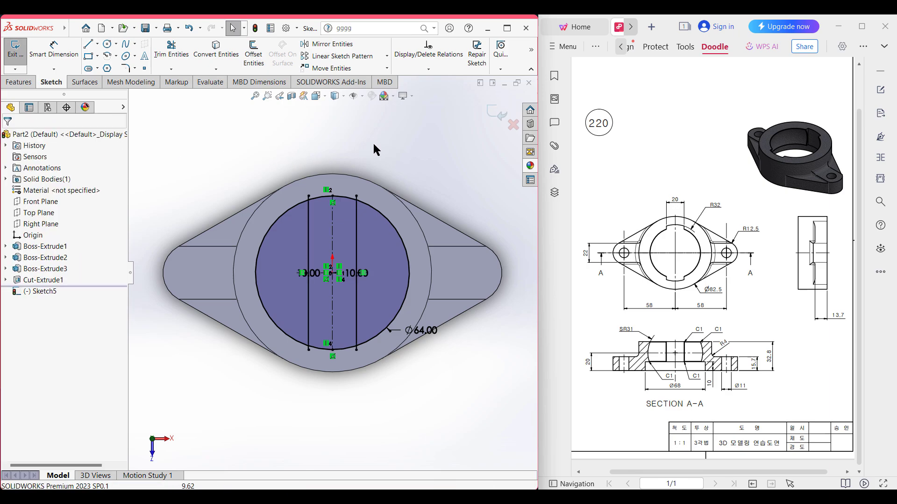
- Power-trim the circle's side arcs and the offset lines' protruding ends, leaving a closed slot profile with arc ends
right_click_drag(397, 145, 383, 164)
left_click(409, 273)
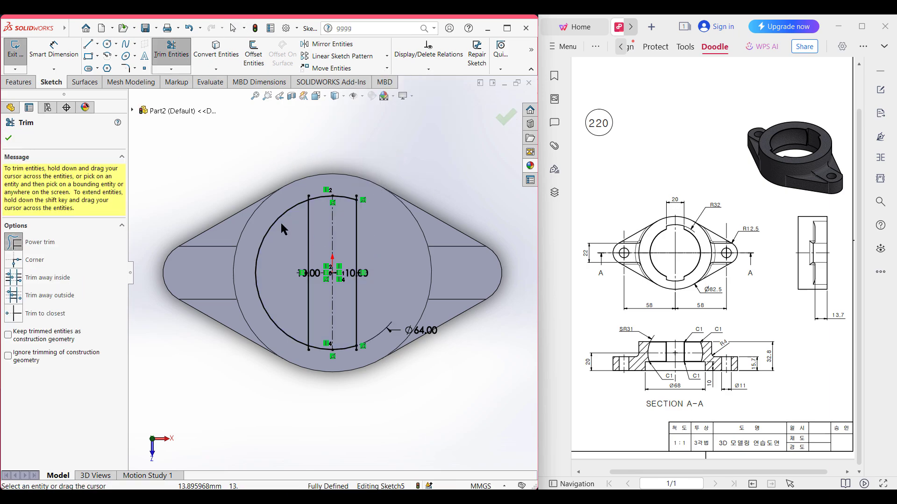
left_click_drag(270, 275, 285, 243)
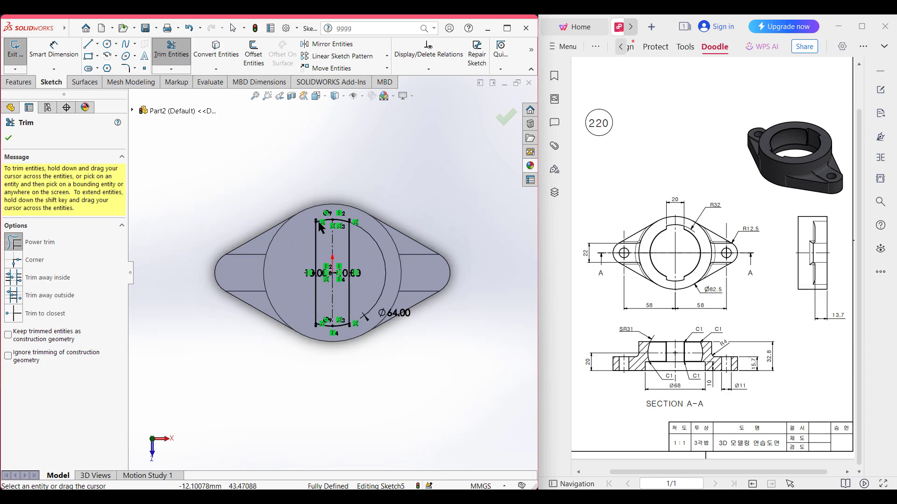
scroll(318, 221, "down", 5)
left_click_drag(325, 275, 349, 270)
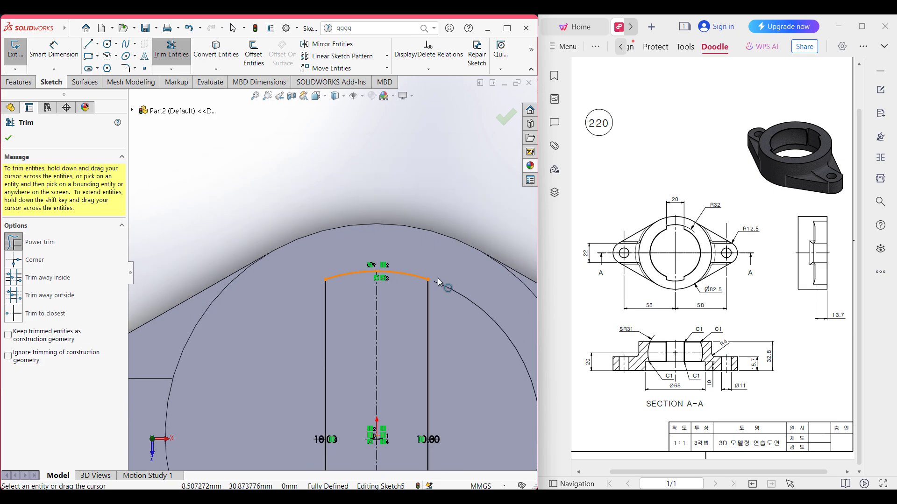
scroll(402, 373, "up", 5)
scroll(374, 448, "down", 3)
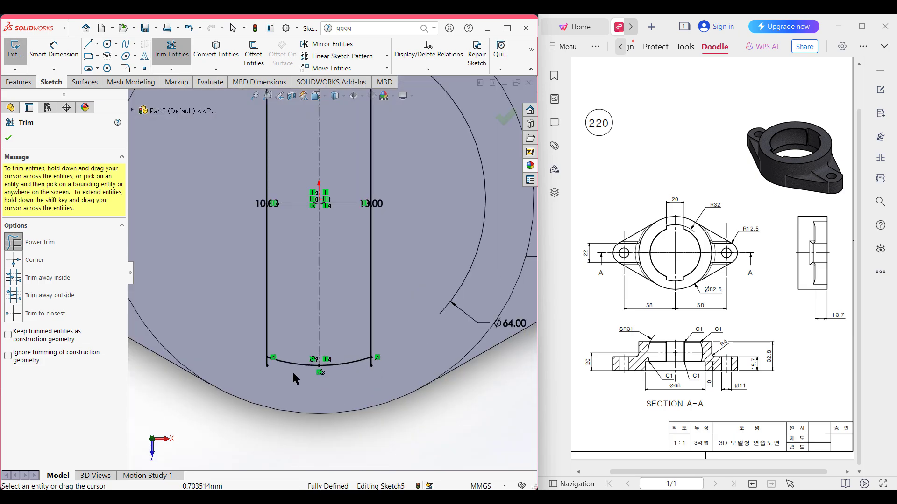
left_click_drag(264, 356, 236, 347)
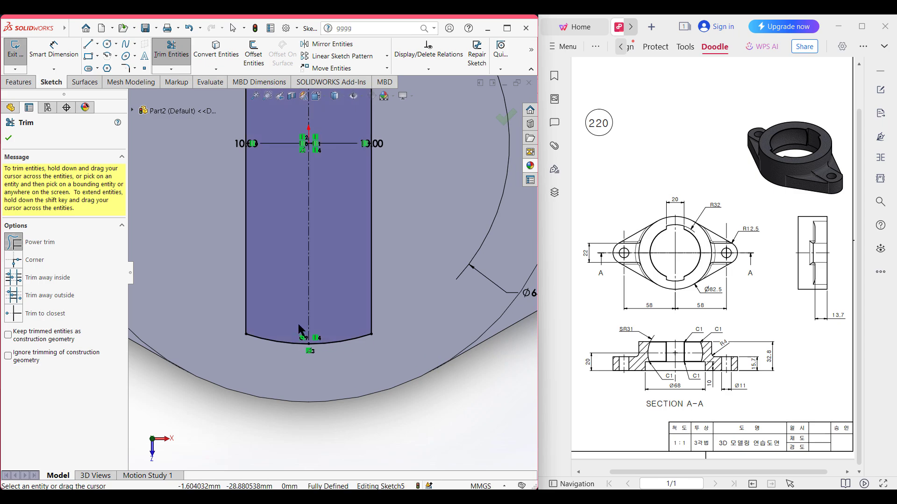
scroll(332, 272, "up", 3)
left_click(8, 138)
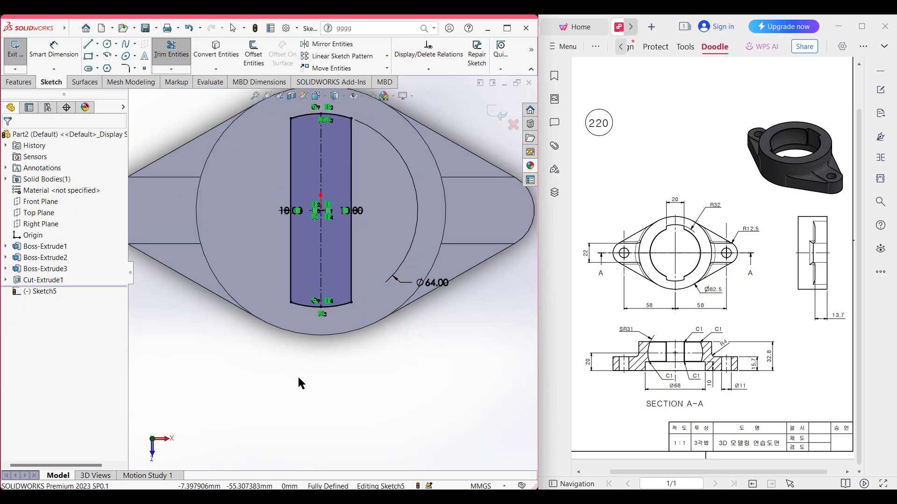
- Cut-extrude the slot profile from the hub's top face down through the part into the underside recess
key("ctrl+7")
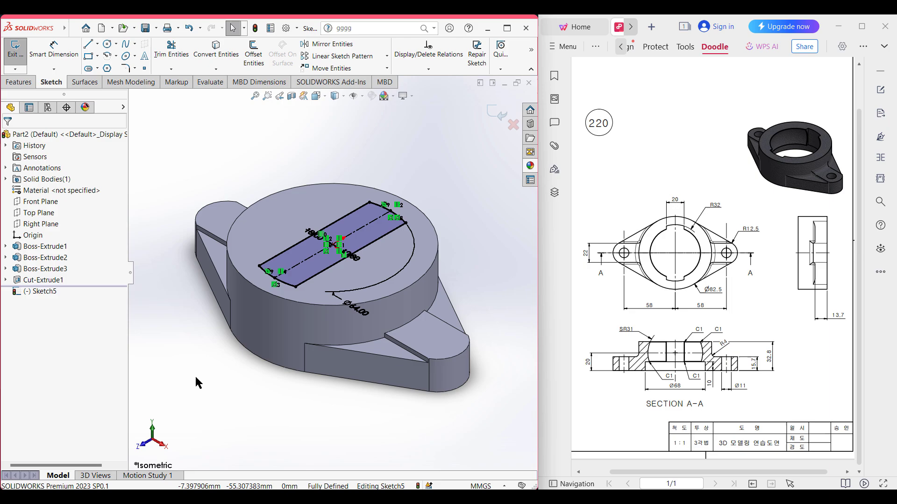
left_click(19, 81)
left_click(161, 59)
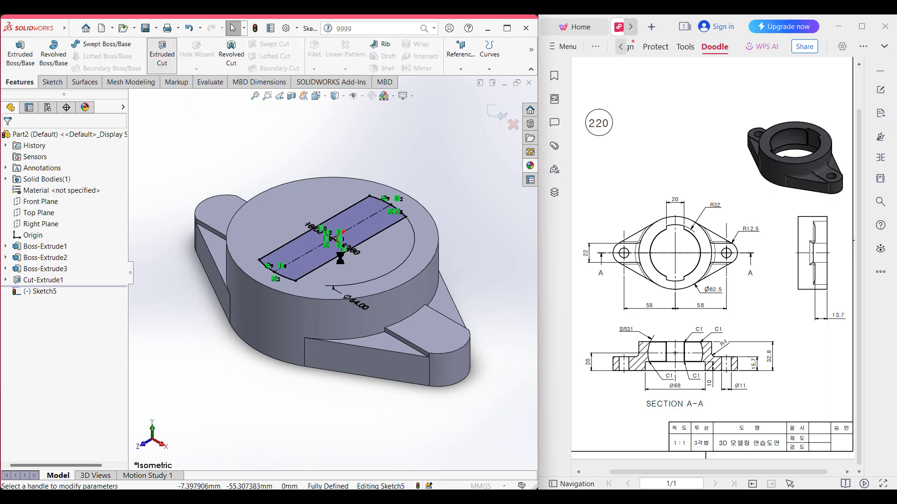
left_click_drag(333, 272, 333, 392)
left_click(8, 139)
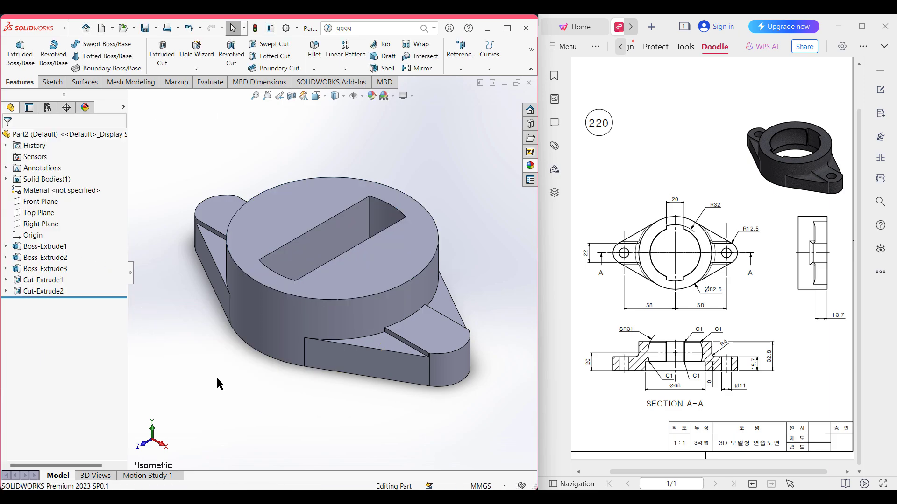
middle_click_drag(217, 376, 275, 377)
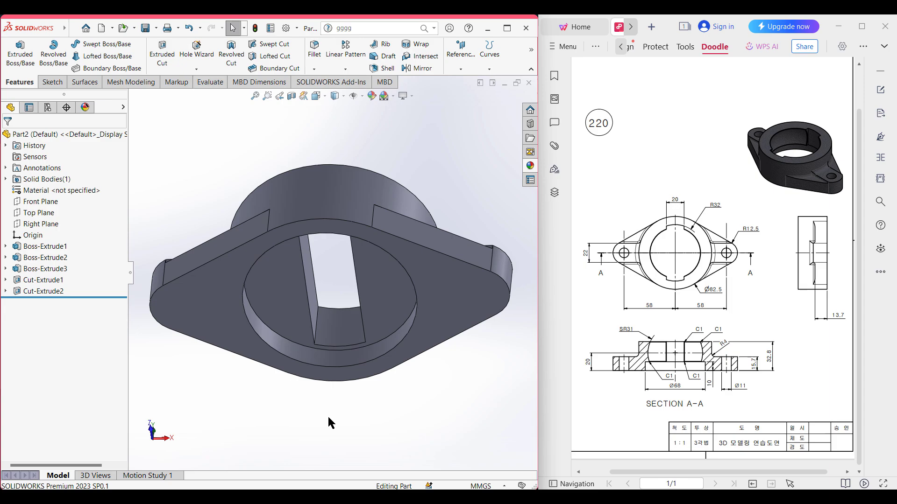
key("ctrl+7")
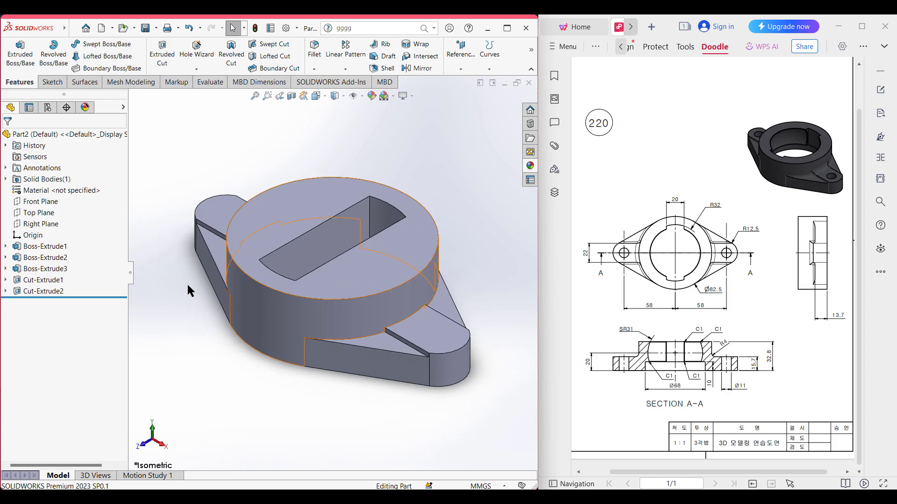
- Sketch a 62 mm diameter circle on the Front Plane, centred on the vertical axis above the origin
left_click(46, 204)
right_click(47, 205)
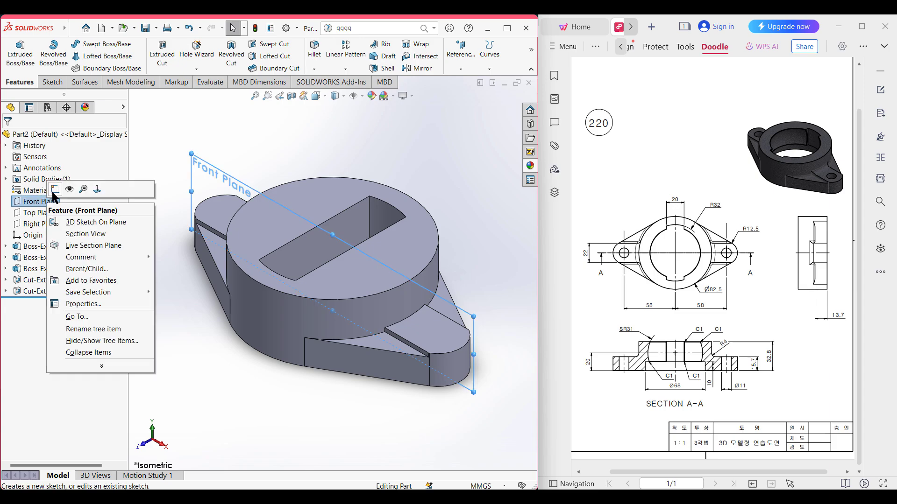
left_click(141, 265)
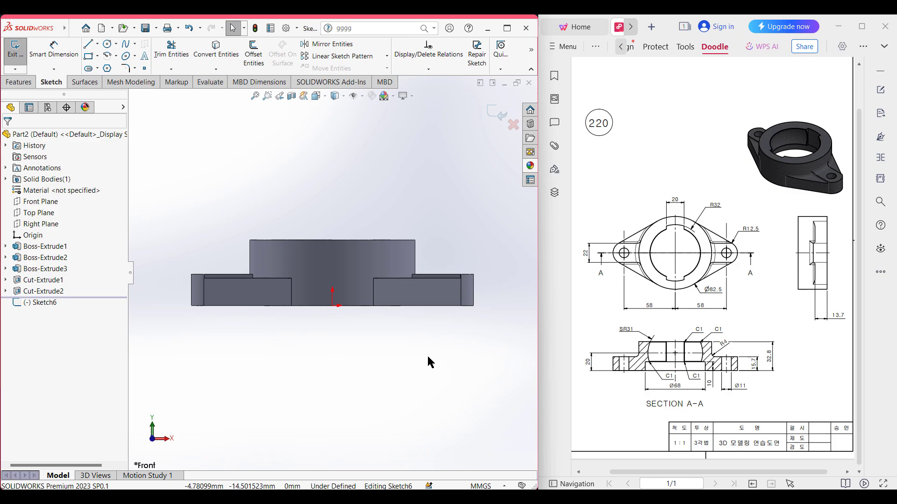
left_click(107, 45)
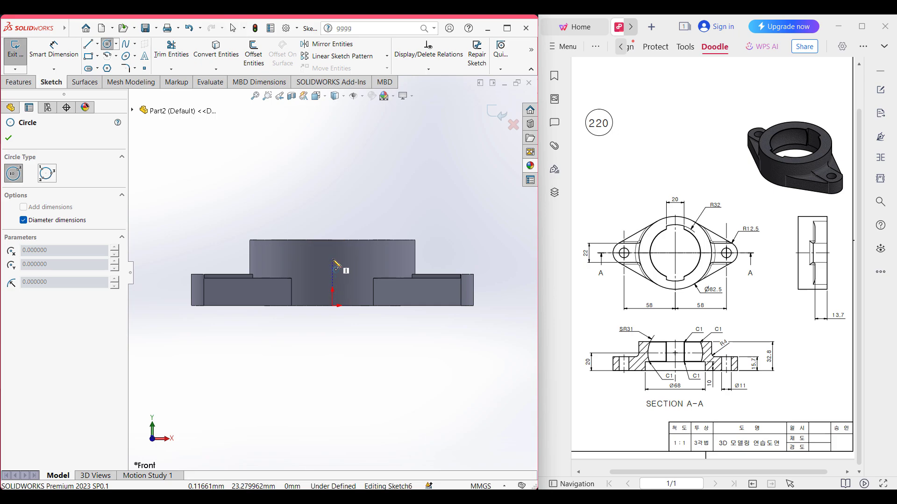
left_click(333, 260)
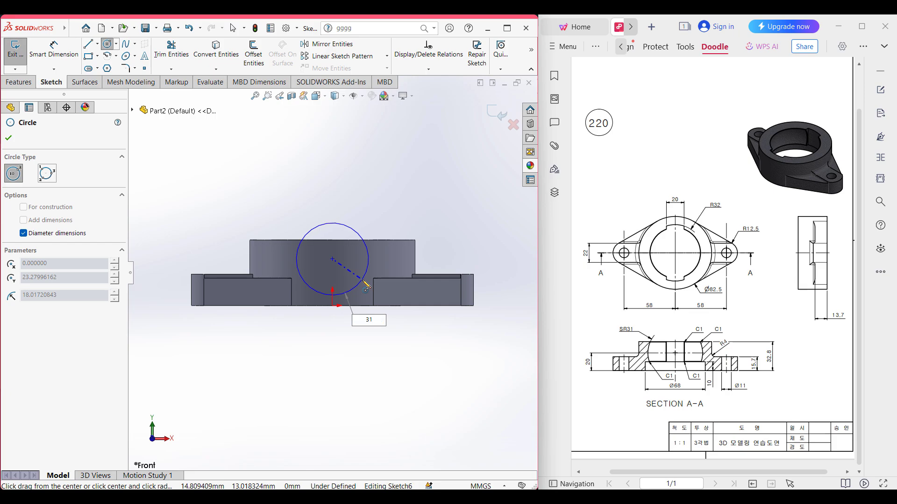
key("Return")
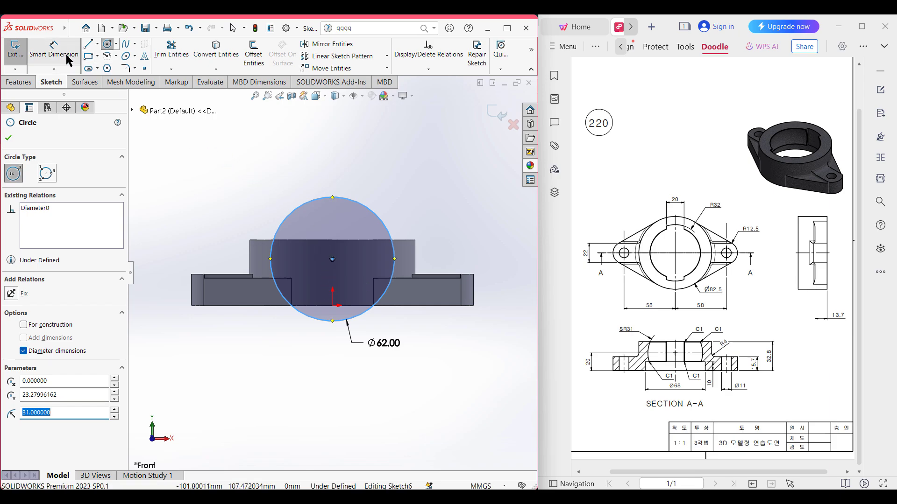
key("Escape")
- Dimension the circle's centre 20 mm above the flange's bottom edge
key("d")
left_click(332, 260)
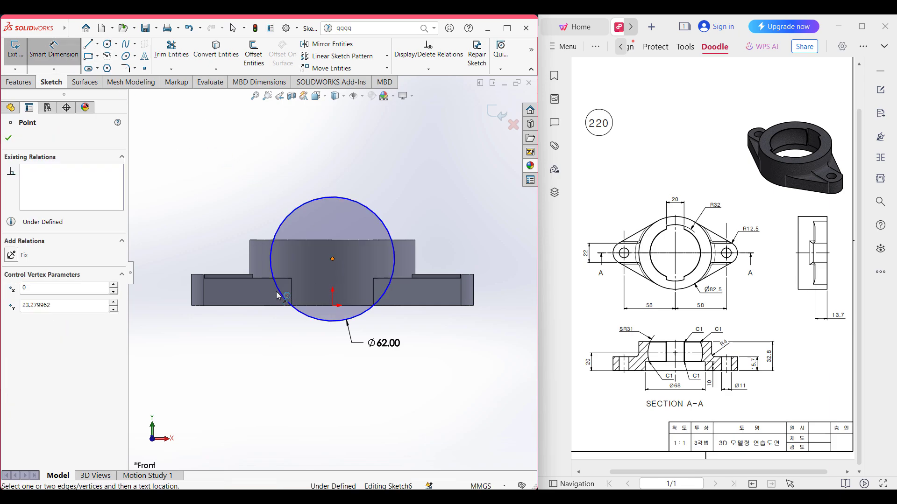
left_click(247, 306)
left_click(212, 280)
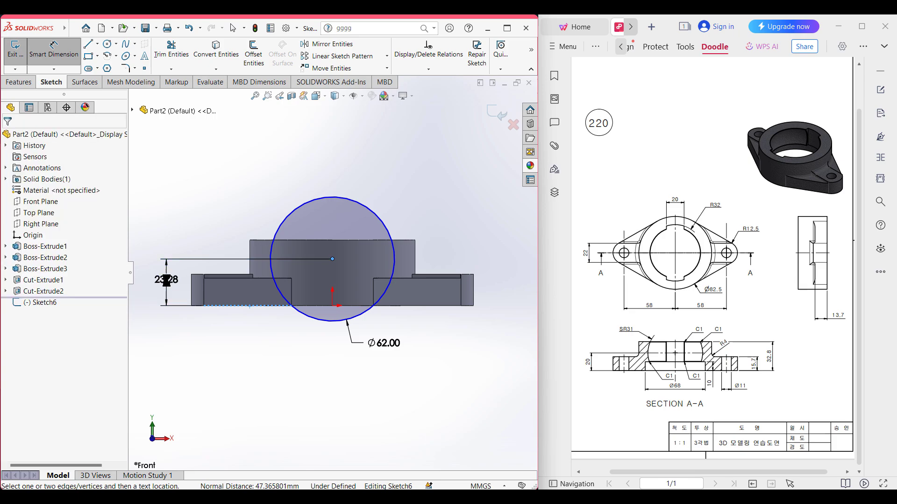
type("20")
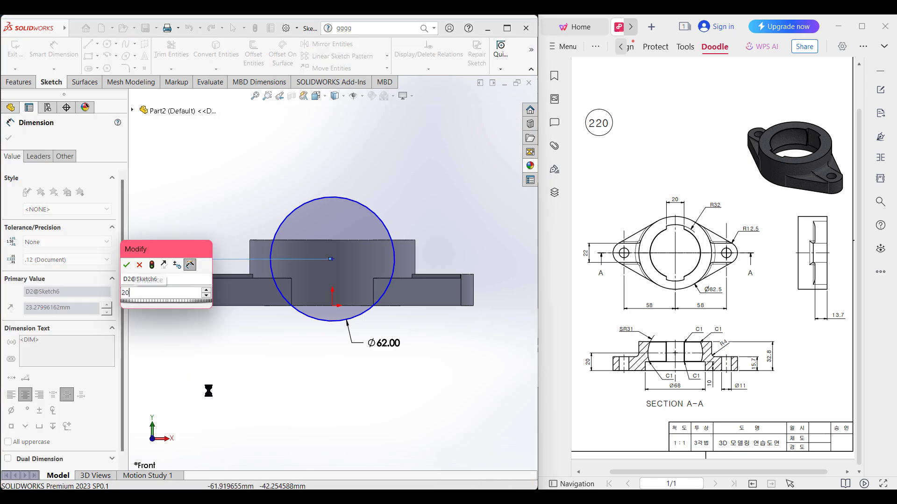
key("Return")
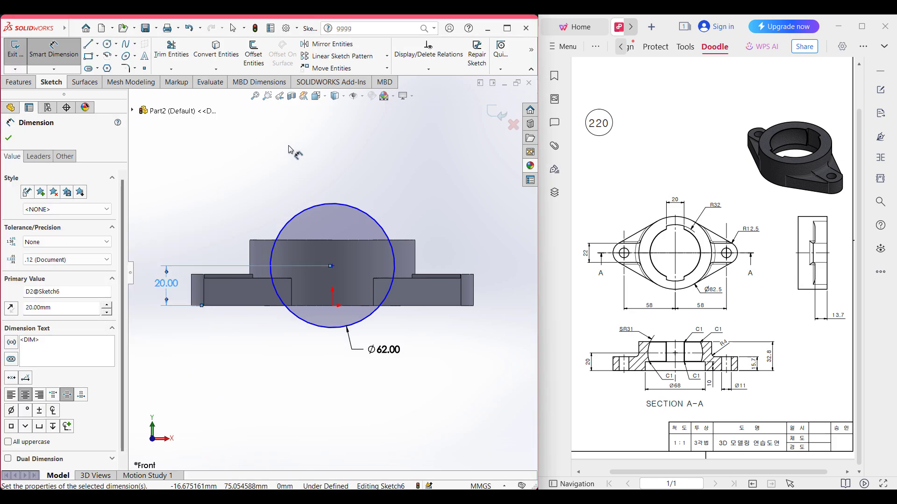
- Draw a vertical line across the 62 mm circle from its upper to its lower quadrant point
left_click(91, 45)
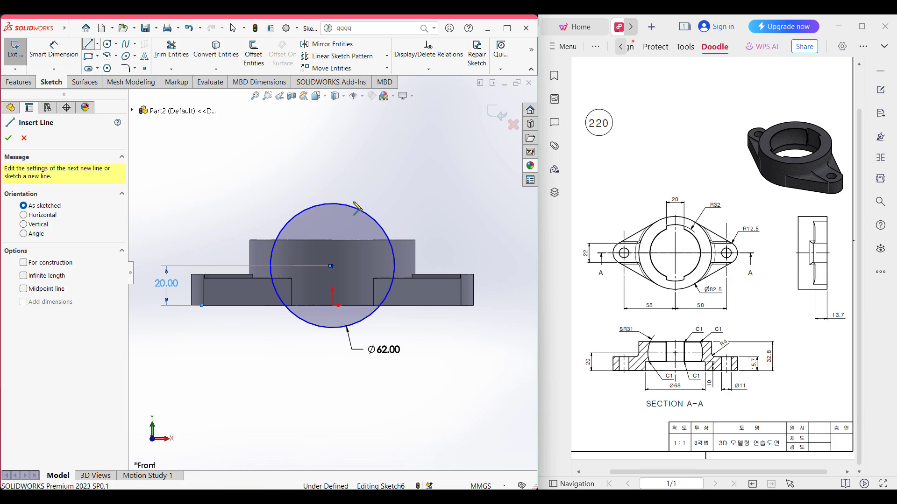
left_click(333, 204)
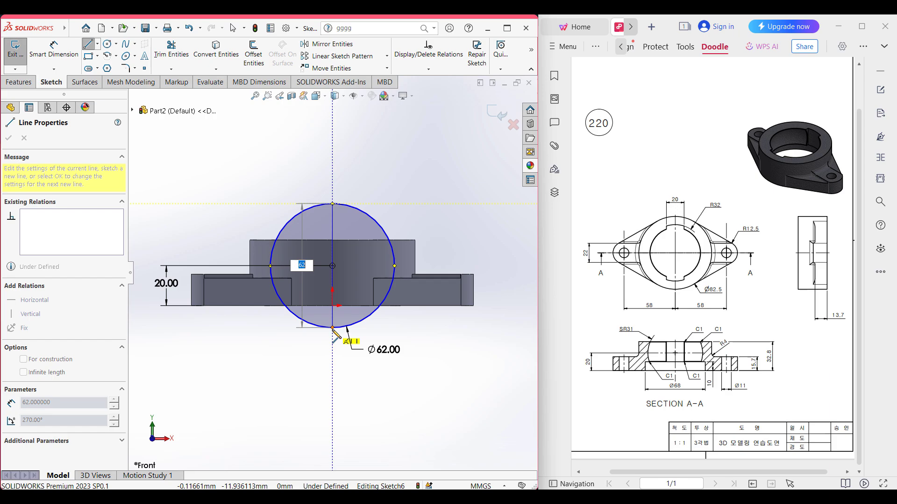
left_click(333, 327)
key("Escape")
key("Escape")
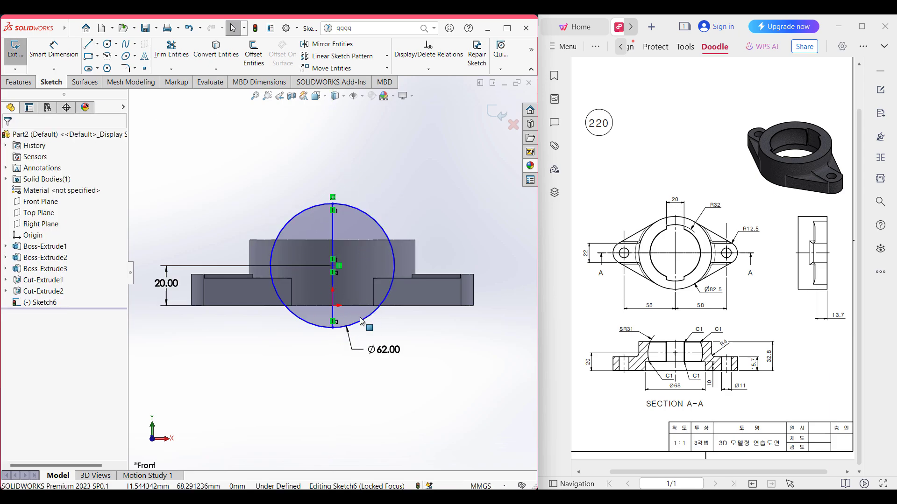
- Power-trim the right half of the circle, leaving a closed semicircular profile on the left of the vertical line
right_click_drag(420, 97, 397, 153)
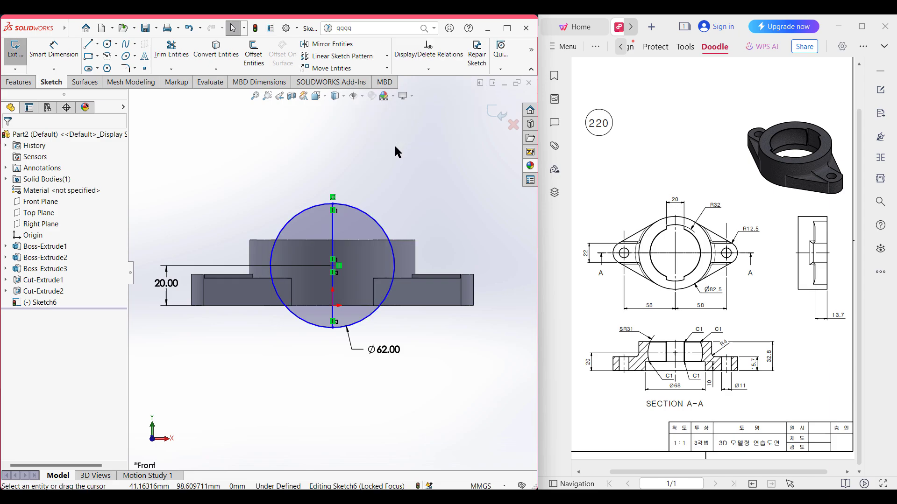
left_click_drag(380, 242, 398, 262)
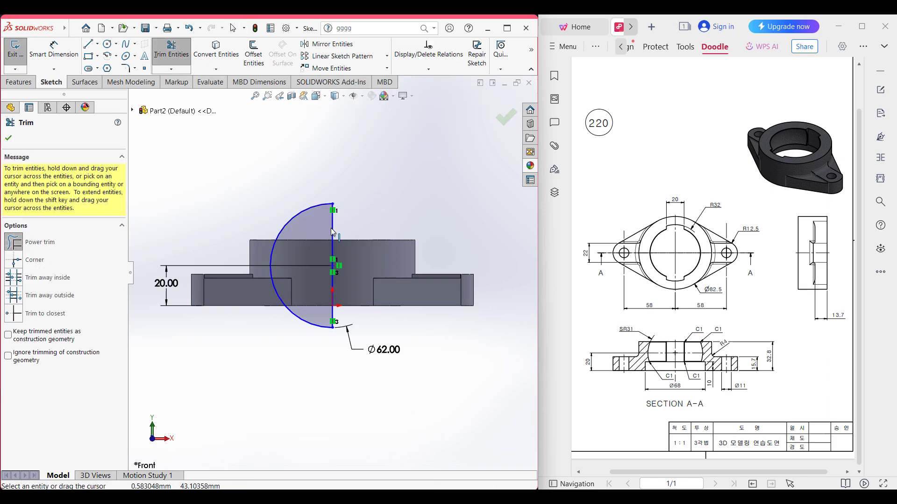
left_click(8, 138)
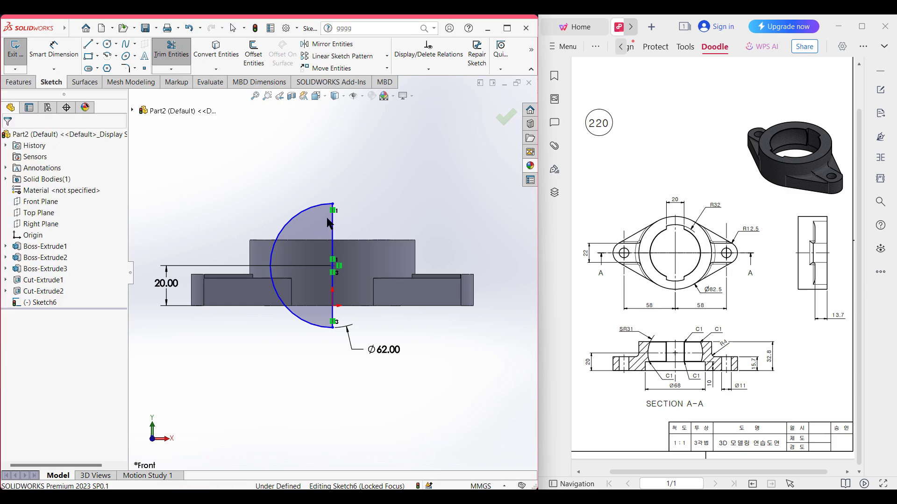
left_click(332, 222)
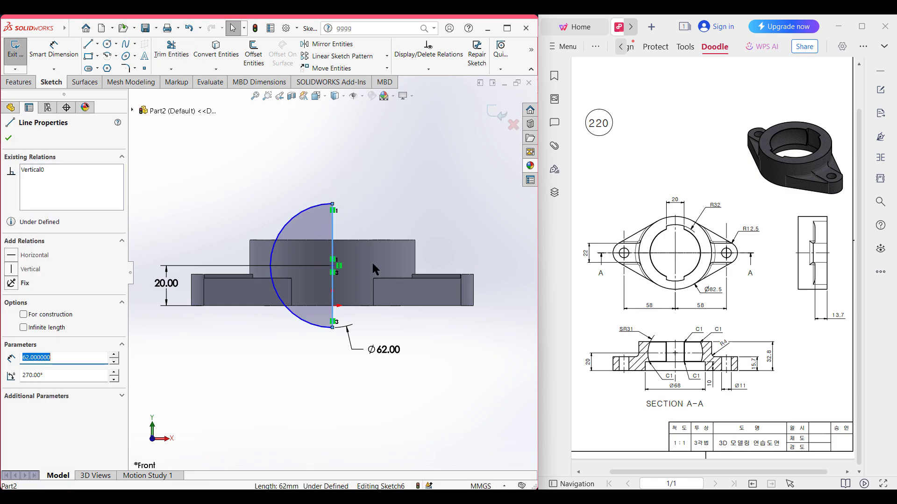
left_click(371, 160)
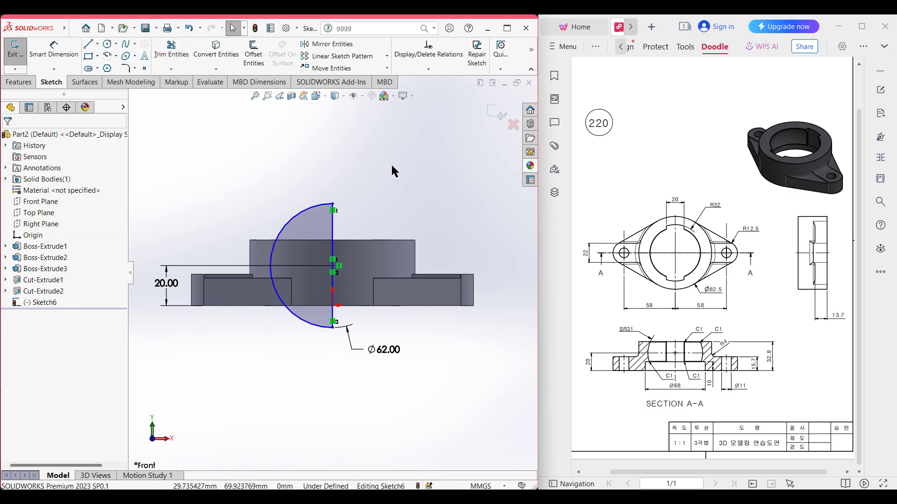
- Revolve-cut the semicircle 360° about its vertical line to form the spherical bore through the hub
key("ctrl+7")
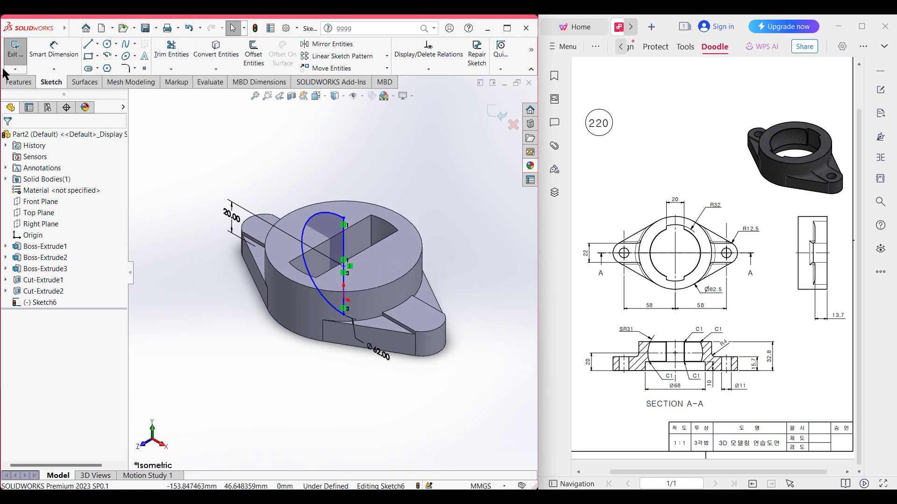
left_click(19, 82)
left_click(231, 55)
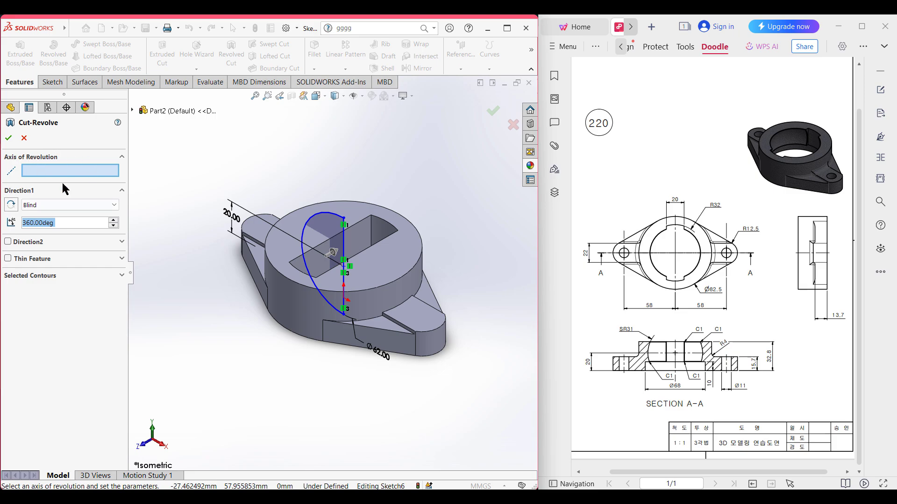
left_click(344, 239)
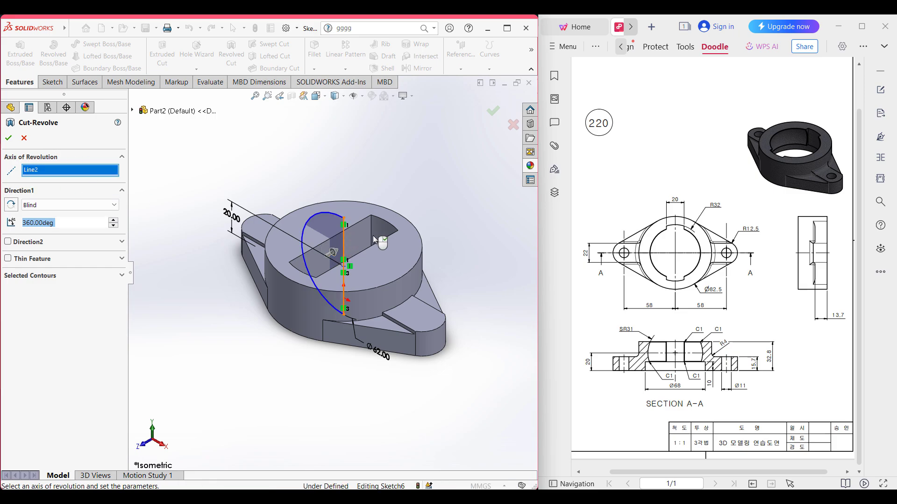
left_click(9, 138)
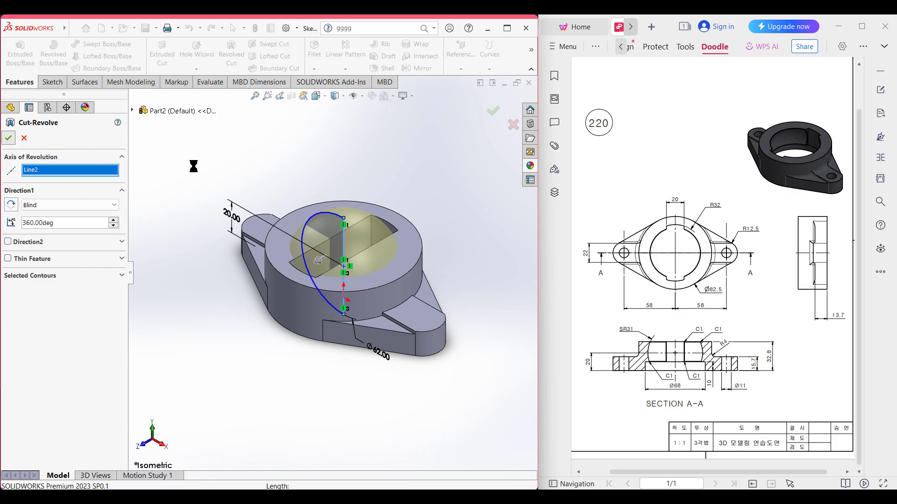
key("f")
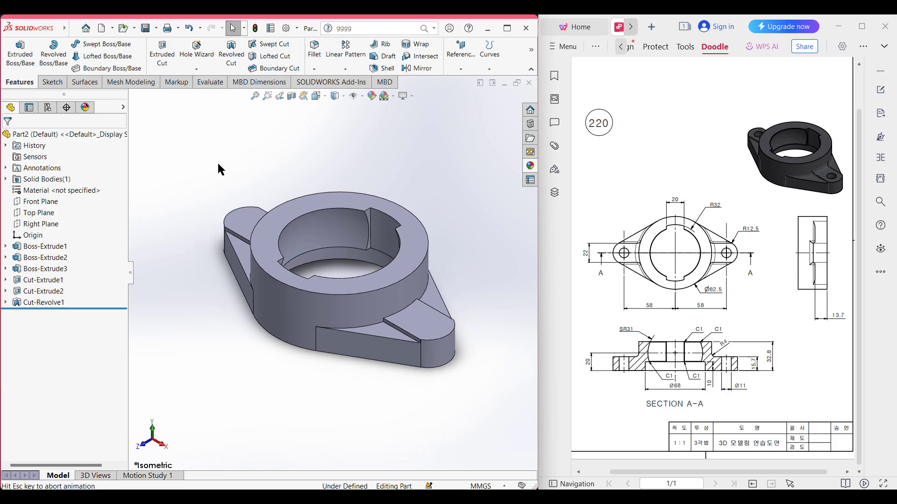
- Sketch two 11 mm diameter circles on the raised pad's top face, each concentric with a lug's rounded end
left_click(422, 334)
right_click(425, 332)
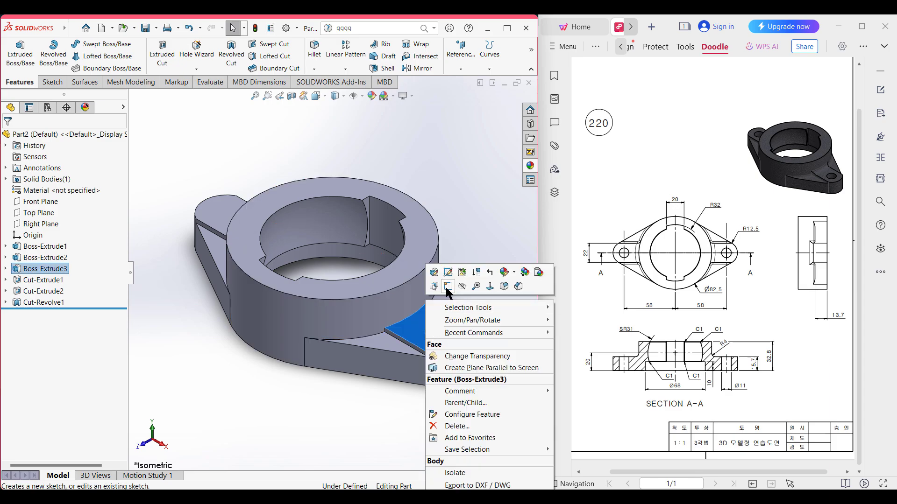
left_click(447, 287)
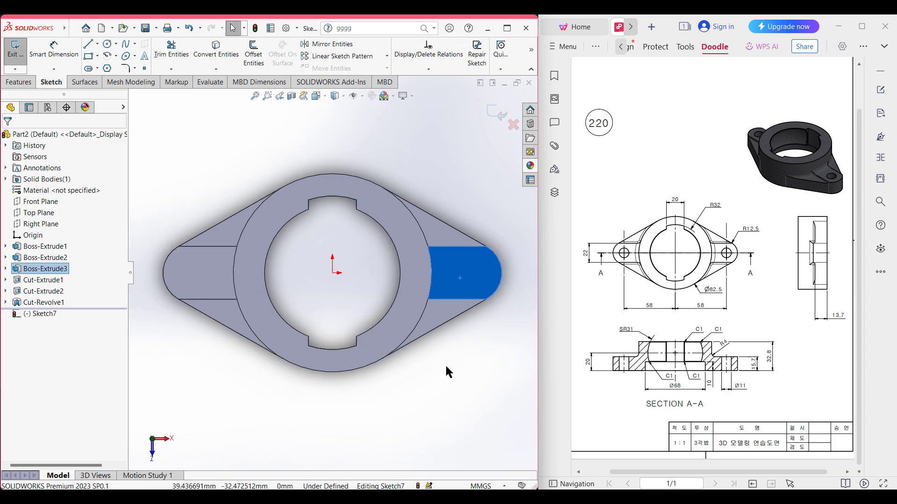
left_click(107, 44)
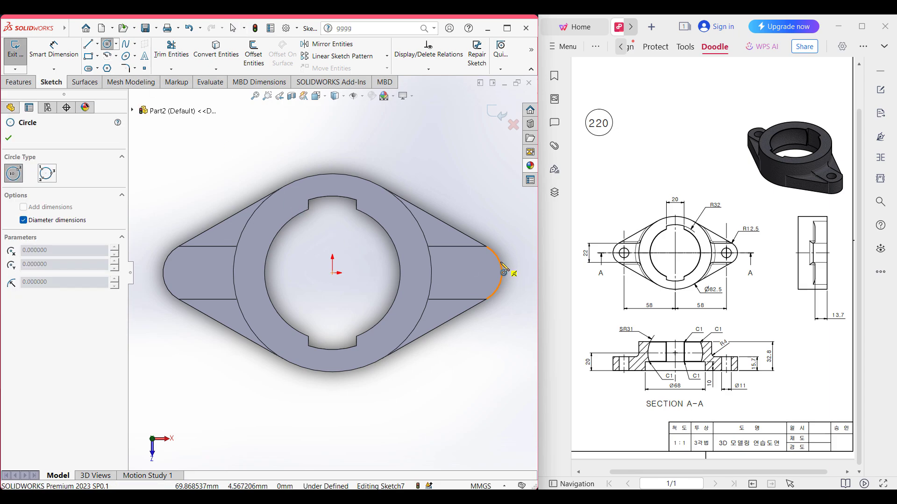
left_click(472, 274)
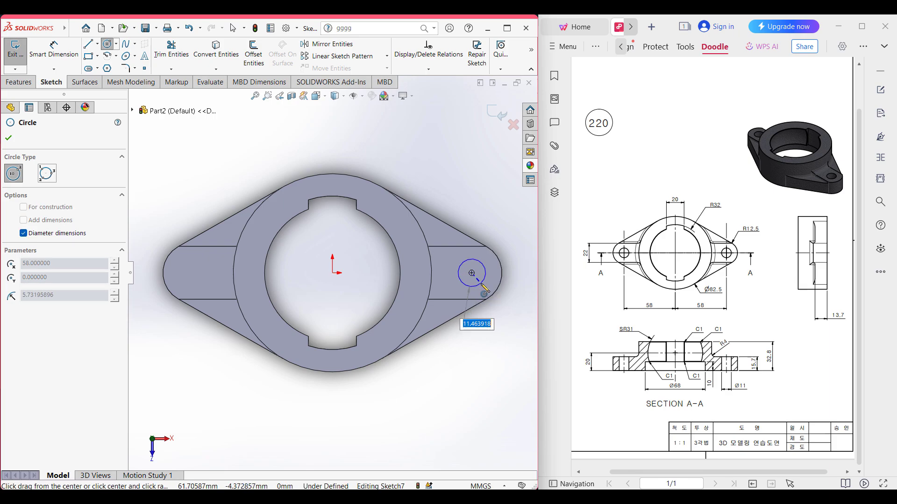
key("Return")
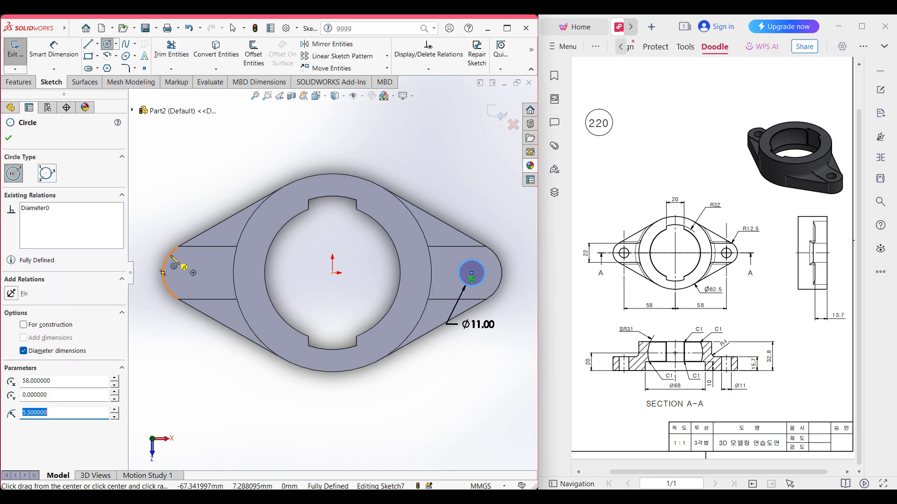
left_click(194, 273)
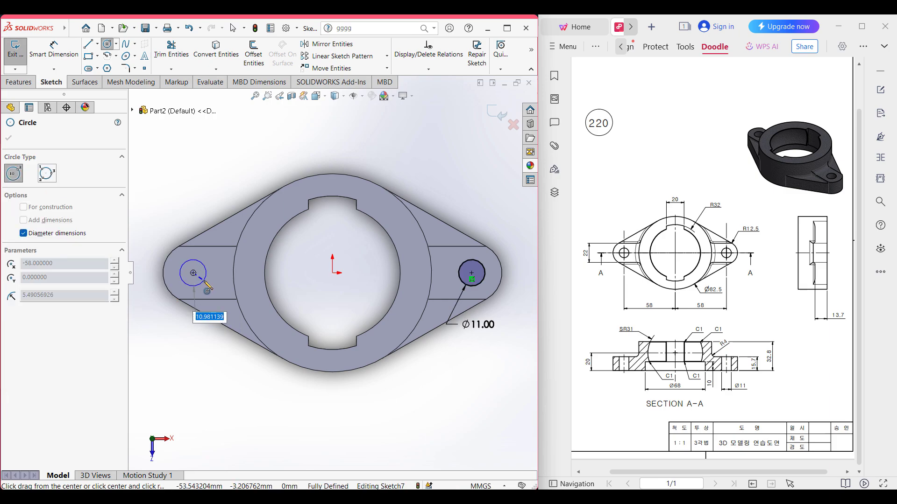
key("Return")
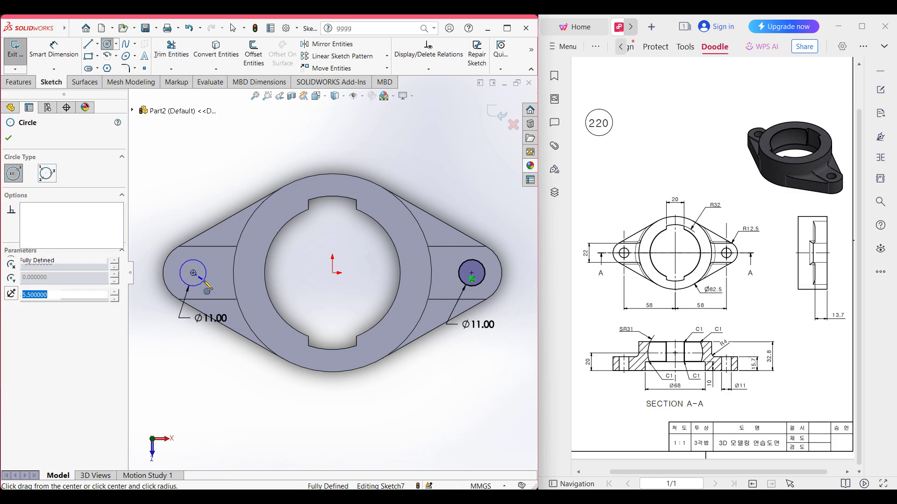
- Cut-extrude both 11 mm circles down through the lugs with a blind depth of 69 mm
key("ctrl+7")
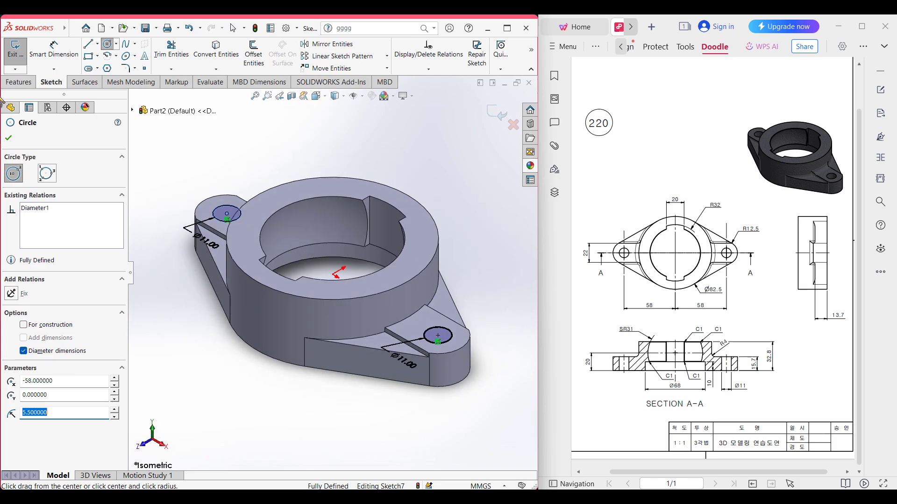
left_click(19, 83)
left_click(155, 60)
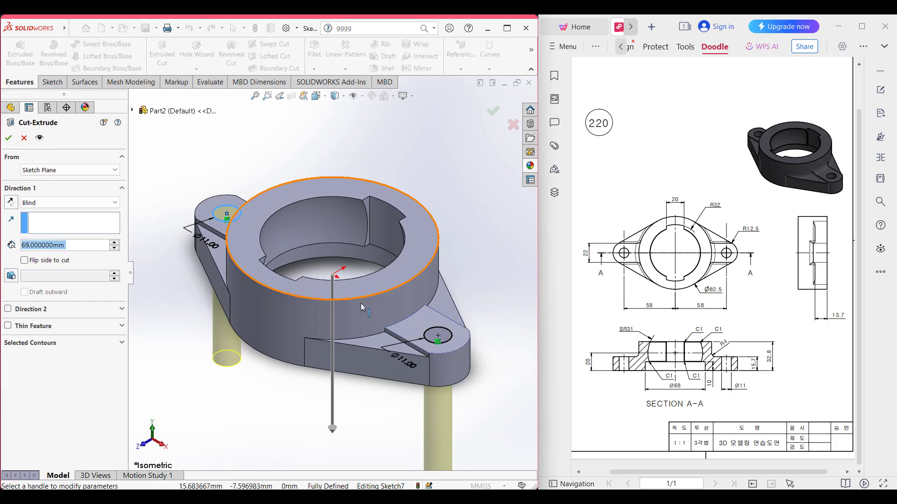
left_click(8, 138)
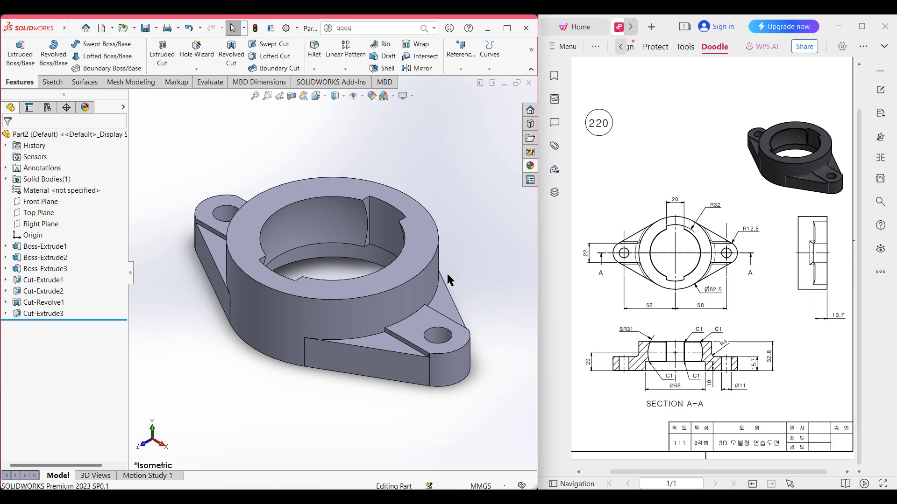
- Fillet the two edges where the raised pads meet the hub's outer wall with a 4 mm radius
left_click(314, 53)
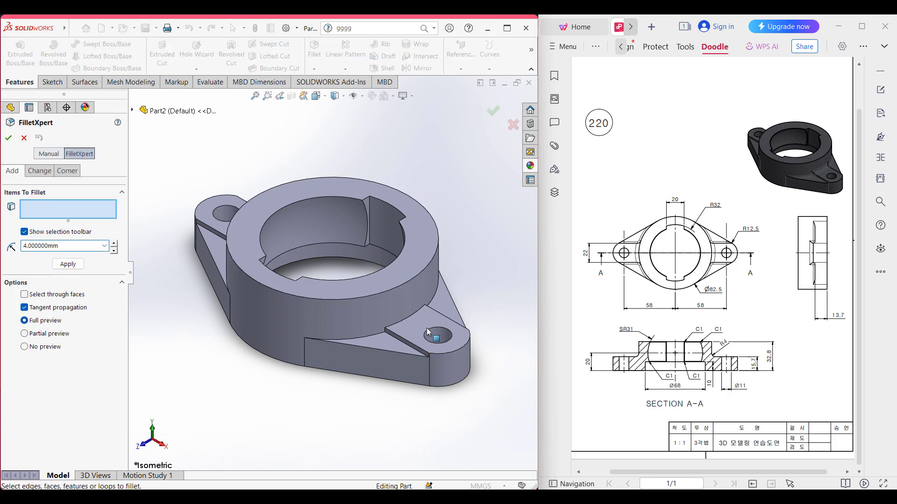
left_click(417, 312)
middle_click_drag(417, 313, 272, 242)
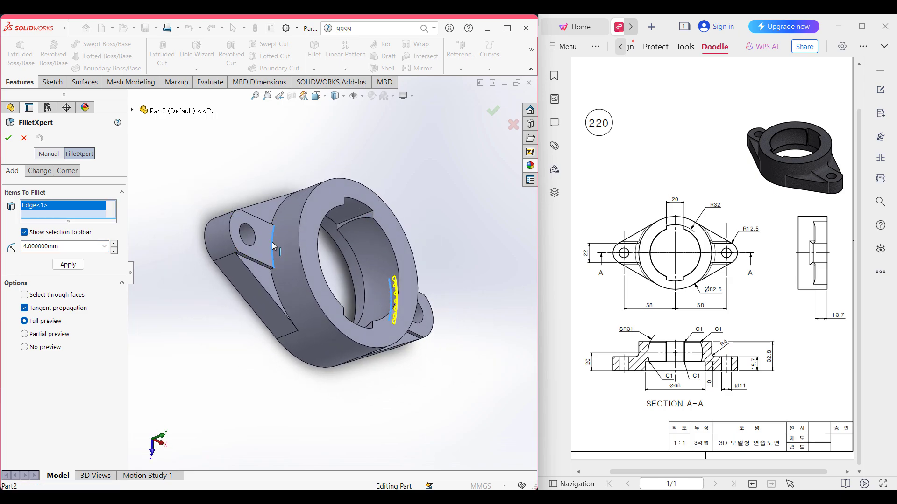
left_click(273, 246)
left_click(8, 139)
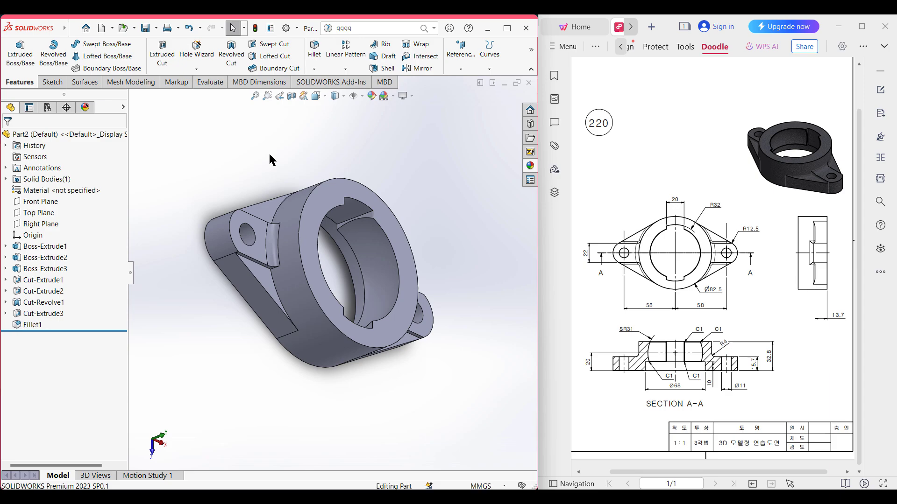
- Select four edges for a 2 mm fillet around one lug, where its sloped webs meet the hub wall and the raised pad's sides
key("ctrl+7")
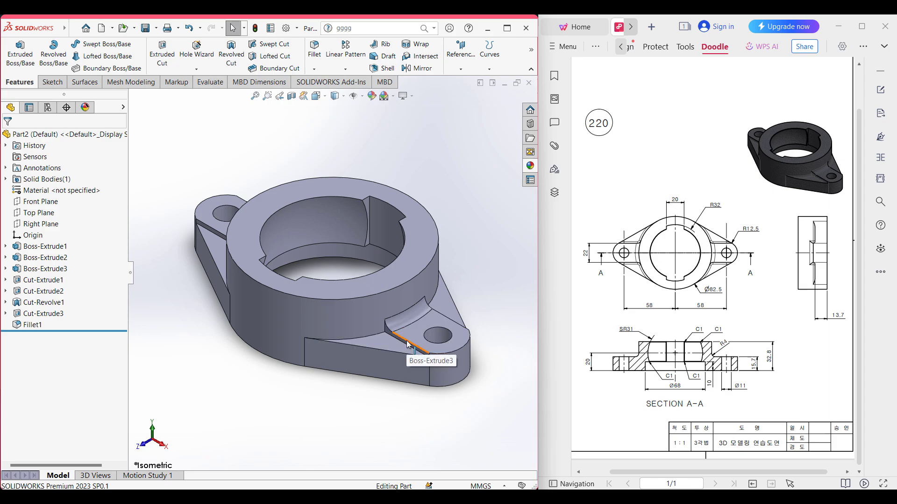
left_click(314, 49)
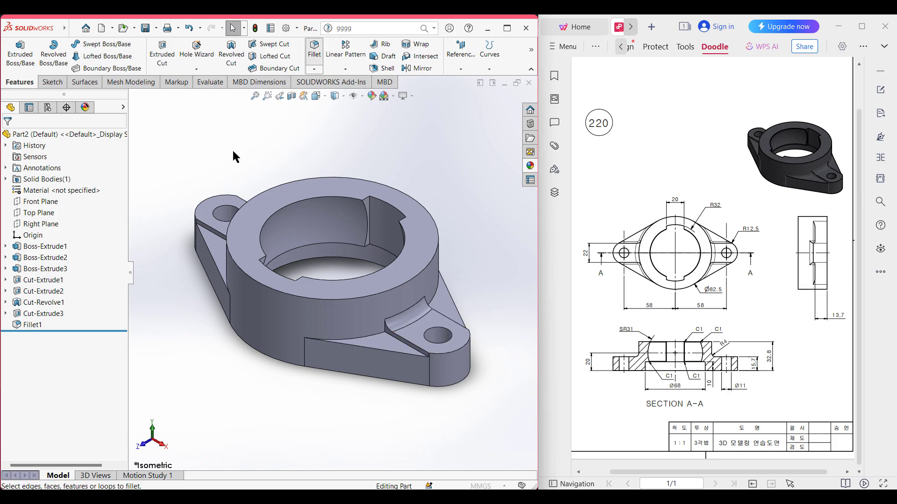
key("Return")
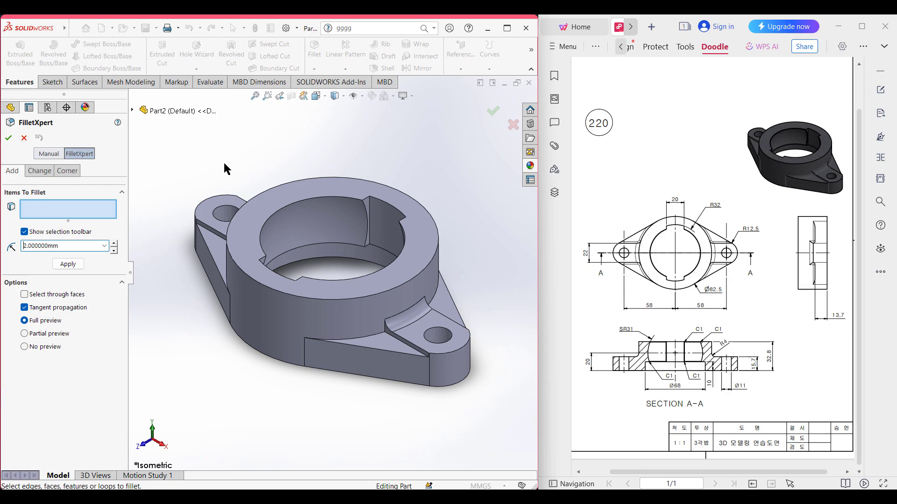
left_click(354, 343)
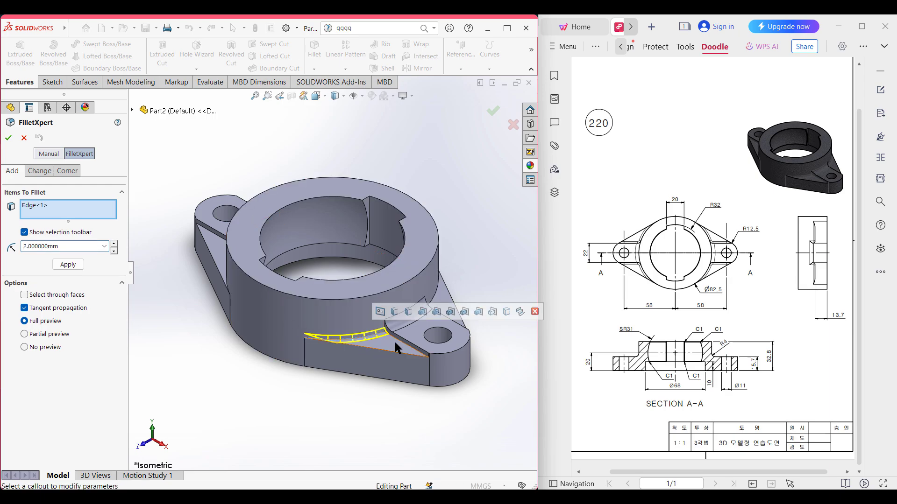
left_click(409, 346)
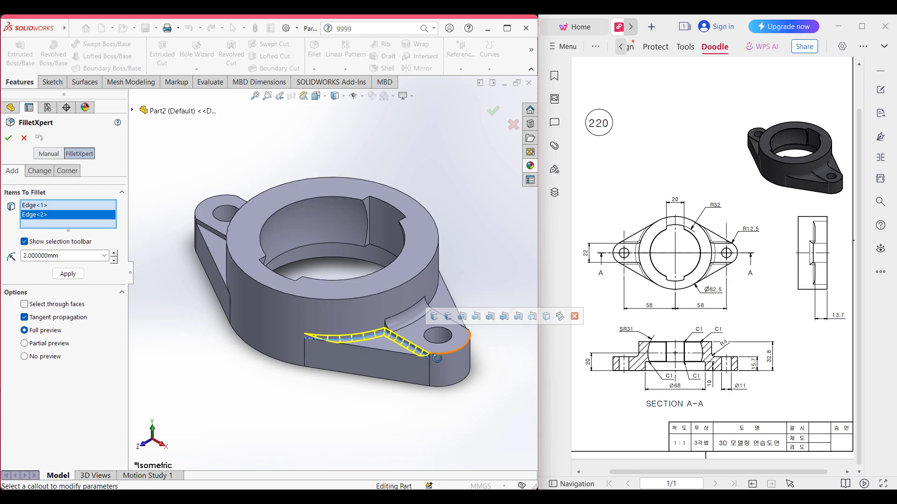
middle_click_drag(443, 336, 357, 388)
left_click(343, 381)
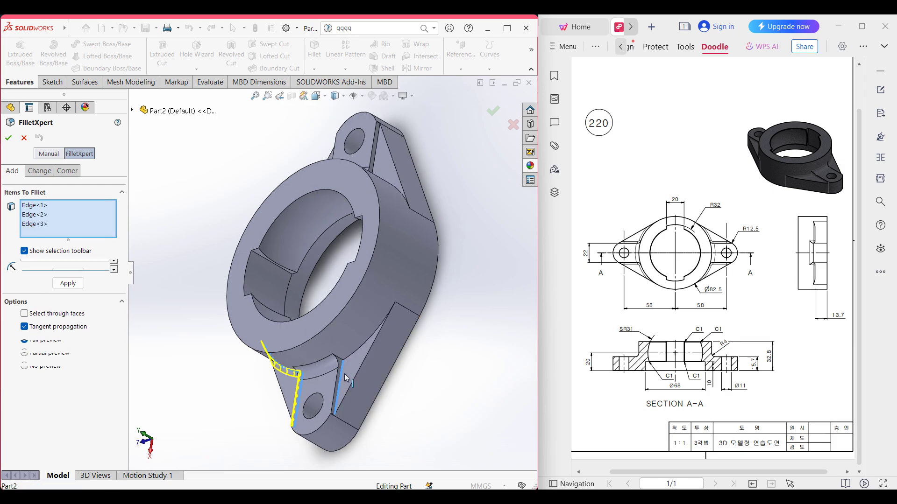
left_click(354, 356)
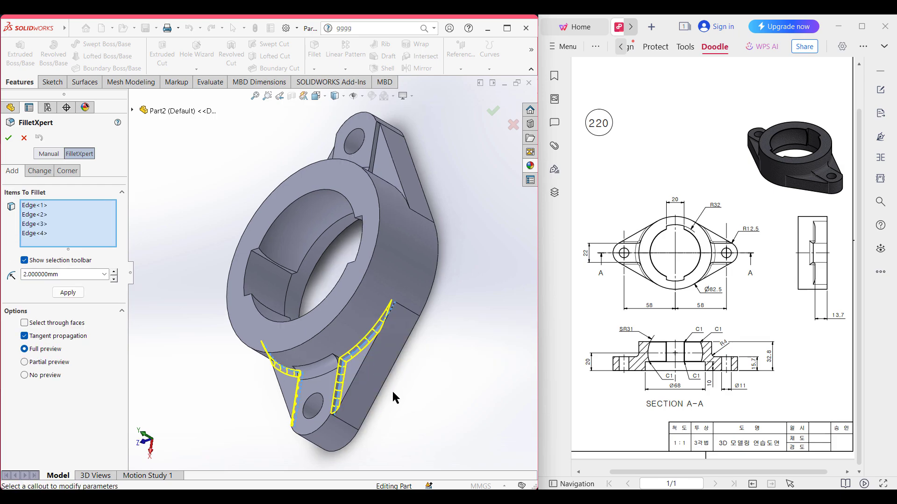
- Add the four matching web edges around the opposite lug and apply the 2 mm fillet to all eight edges
middle_click_drag(395, 392, 336, 224)
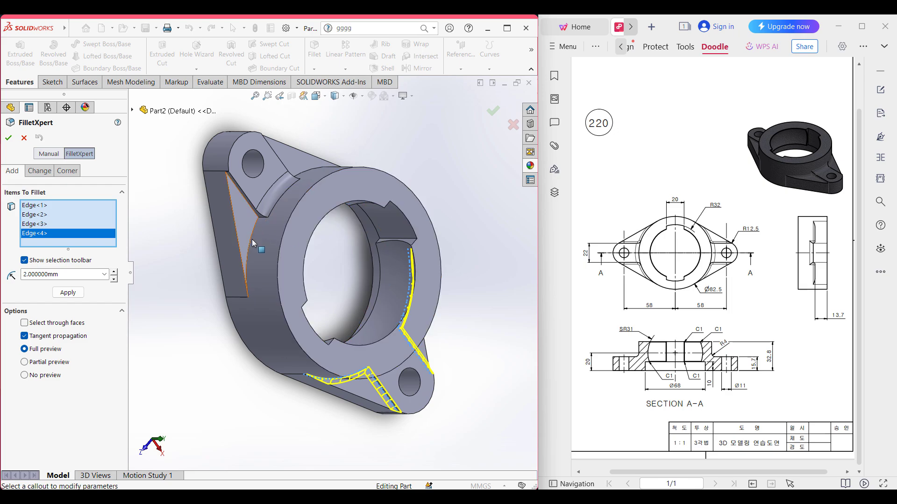
left_click(248, 207)
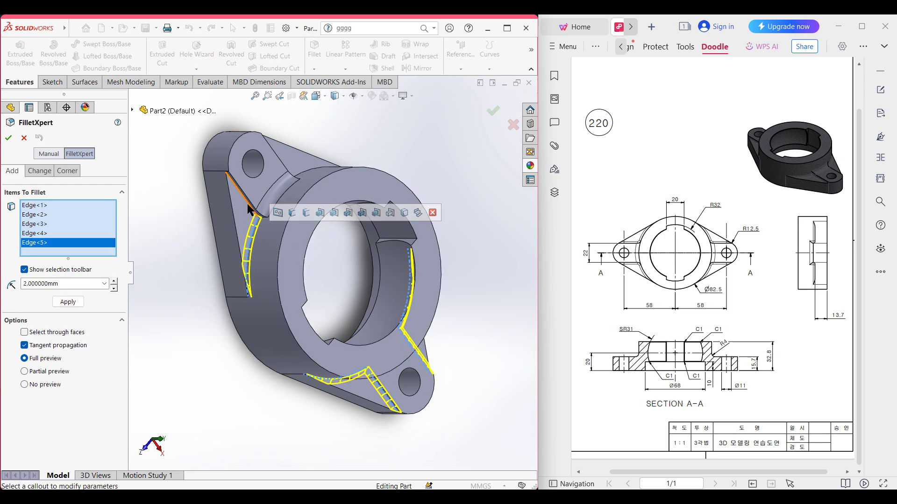
left_click(239, 186)
middle_click_drag(280, 192, 264, 224)
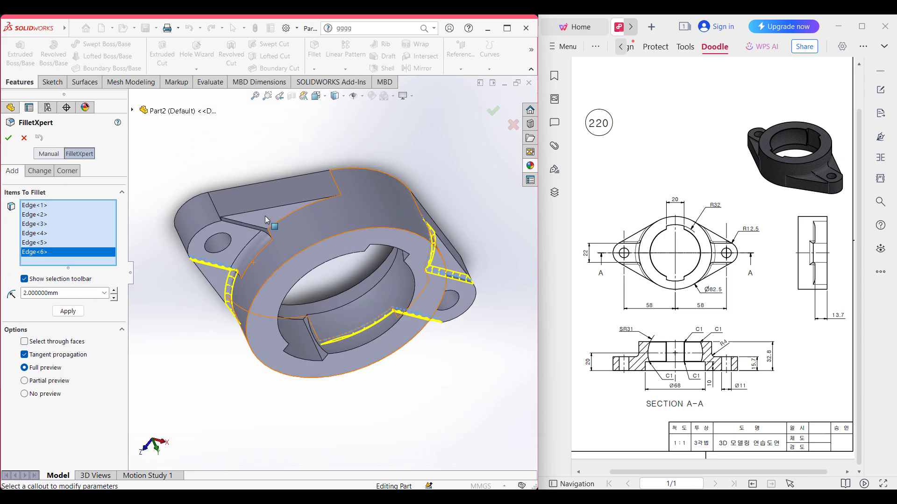
left_click(264, 230)
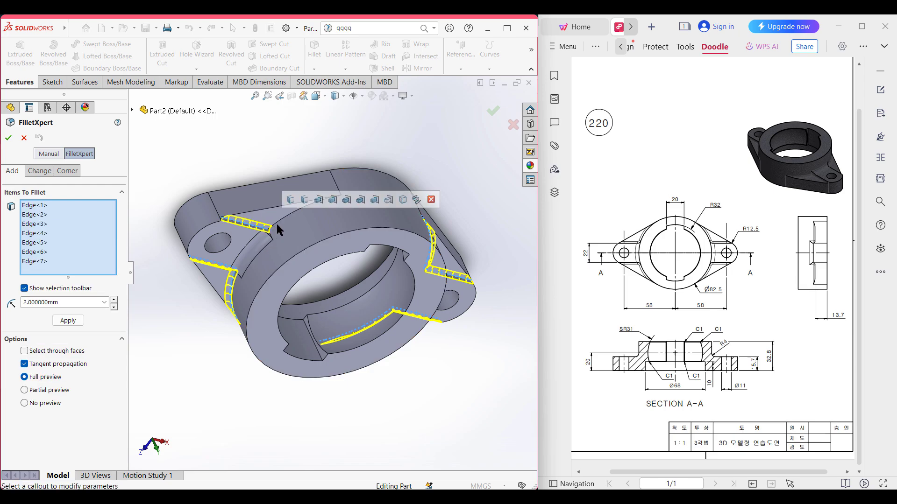
left_click(279, 220)
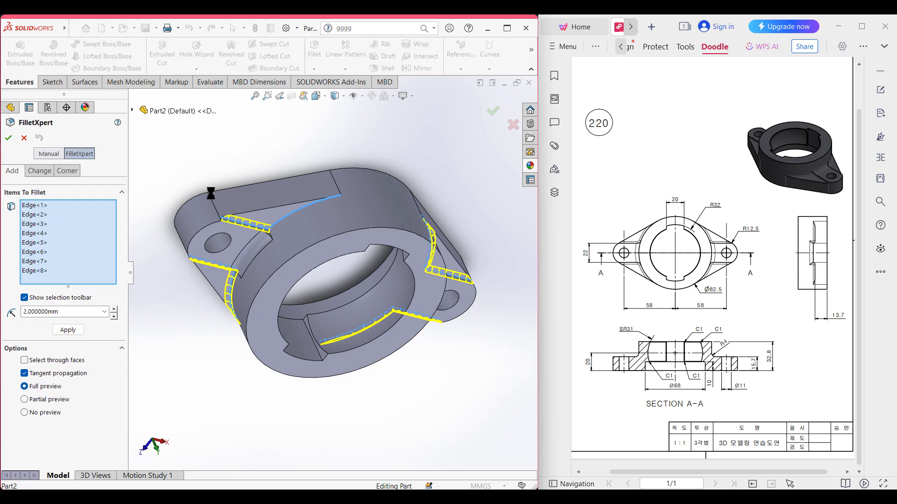
left_click(9, 138)
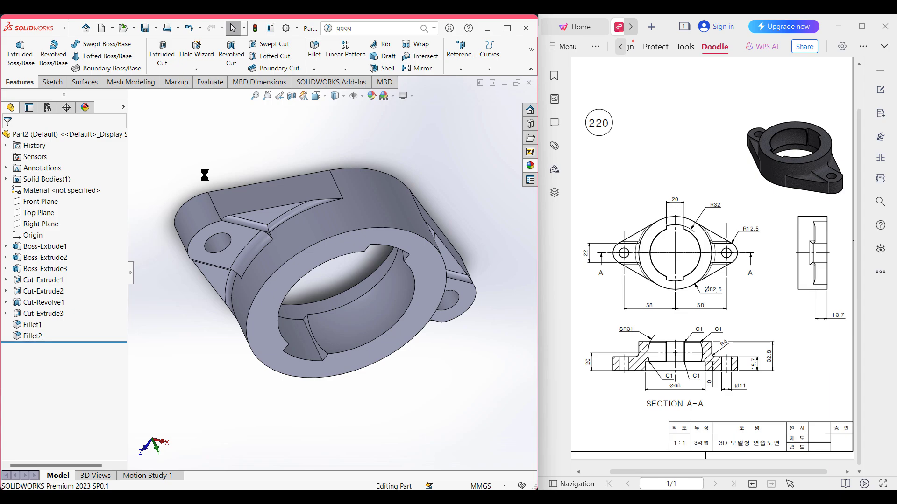
key("ctrl+7")
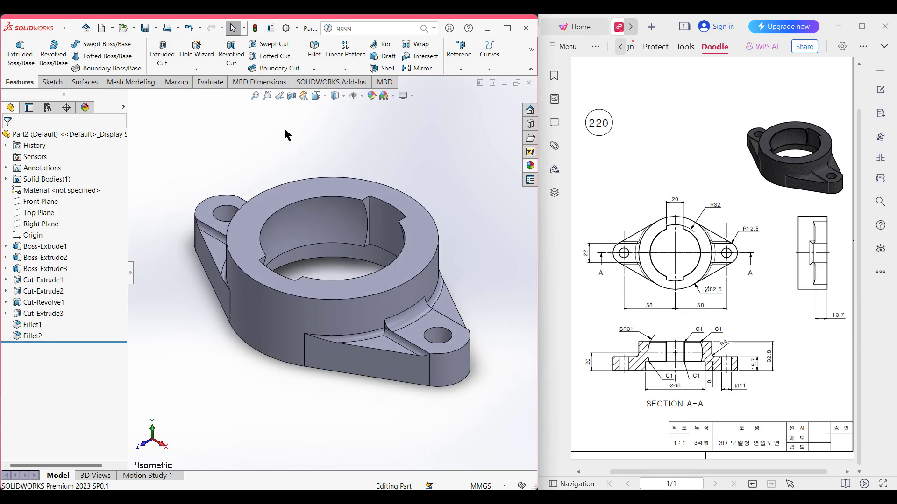
- Set up a 1 mm × 45° chamfer on the four arc edges at the upper and lower ends of the spherical bore
left_click(312, 65)
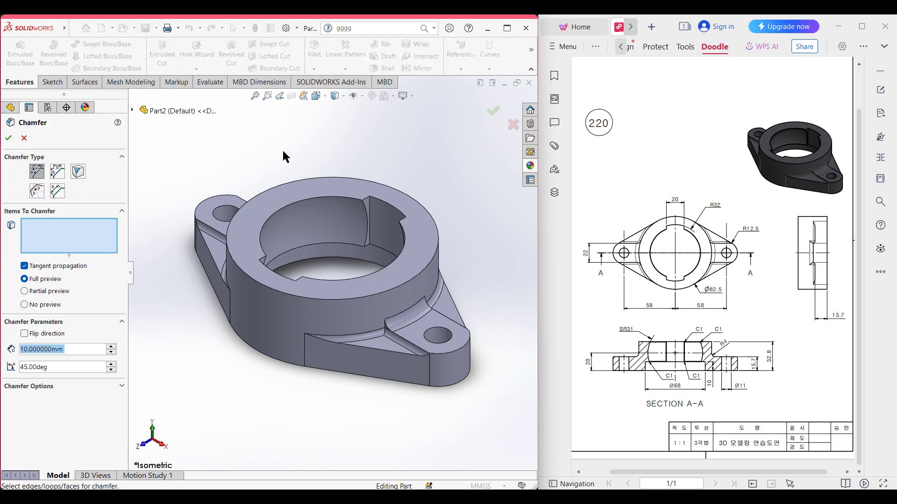
left_click(321, 198)
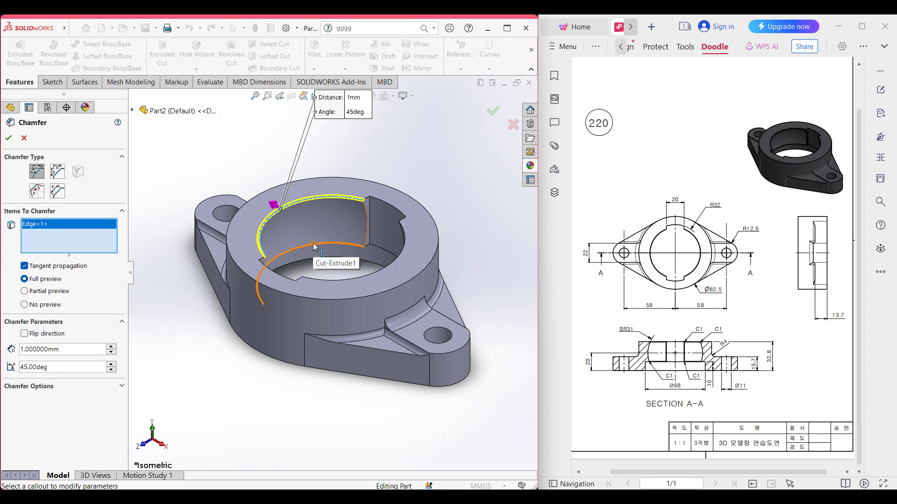
left_click(313, 248)
left_click(384, 271)
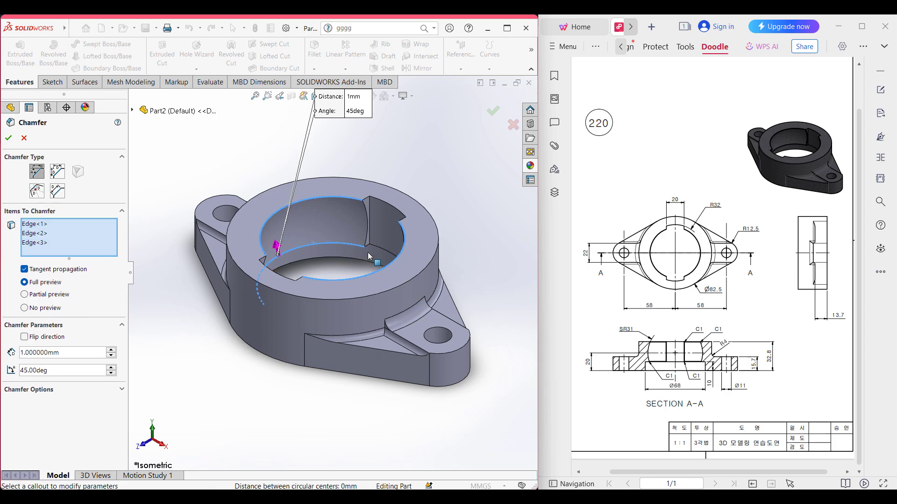
middle_click_drag(352, 257, 384, 297)
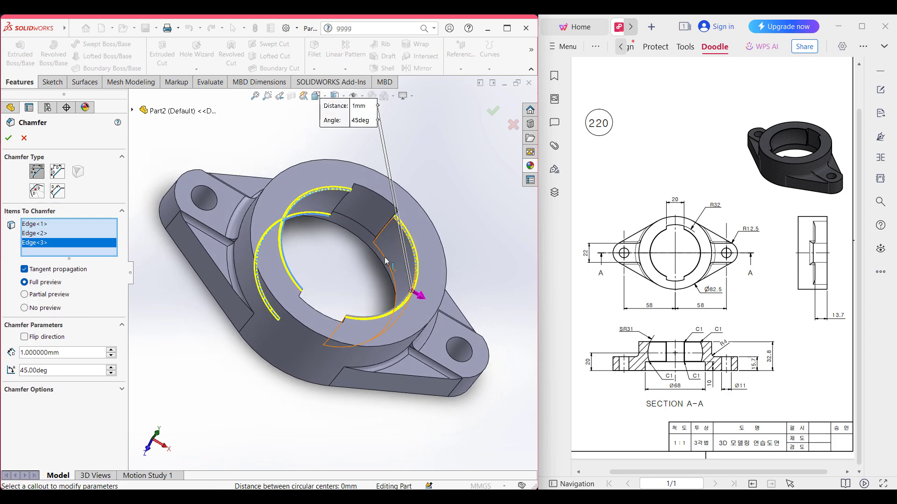
left_click(393, 292)
- Add the four upright edges where the keyway slots meet the bore and apply the 1 mm × 45° chamfer
middle_click_drag(339, 216, 384, 226)
left_click(352, 199)
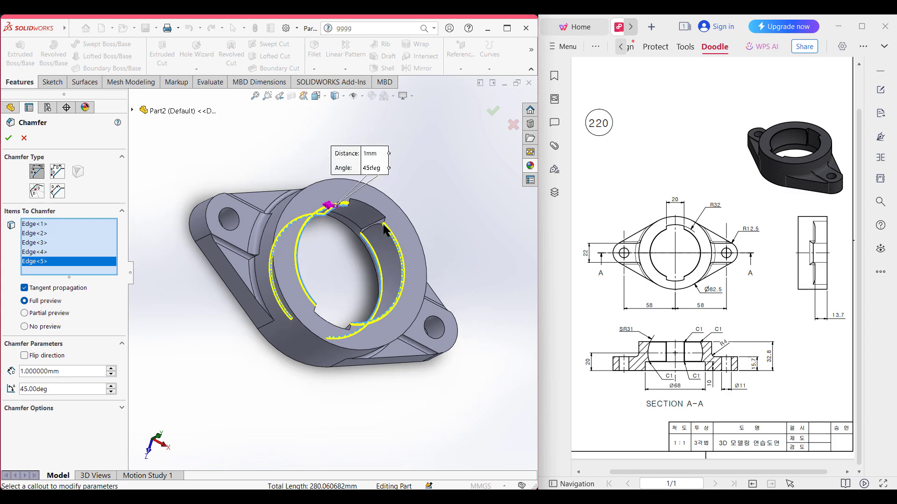
left_click(382, 229)
middle_click_drag(360, 262, 282, 321)
left_click(280, 316)
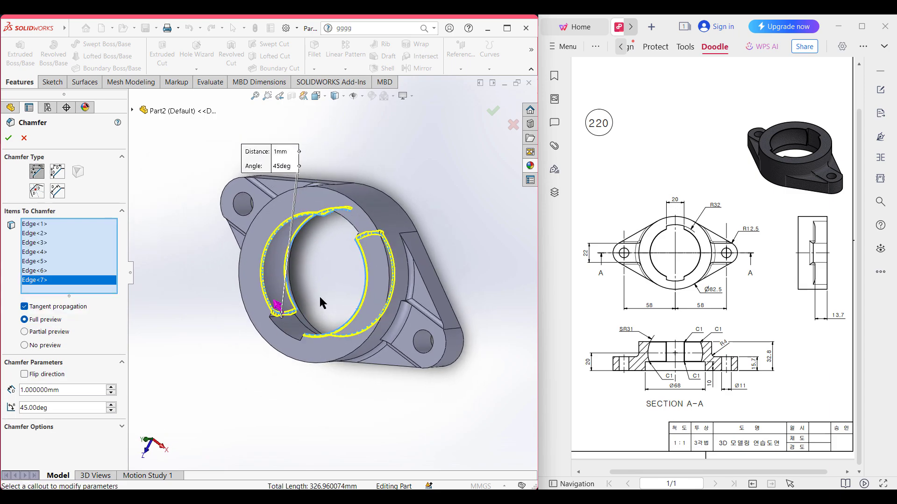
middle_click_drag(319, 295, 329, 331)
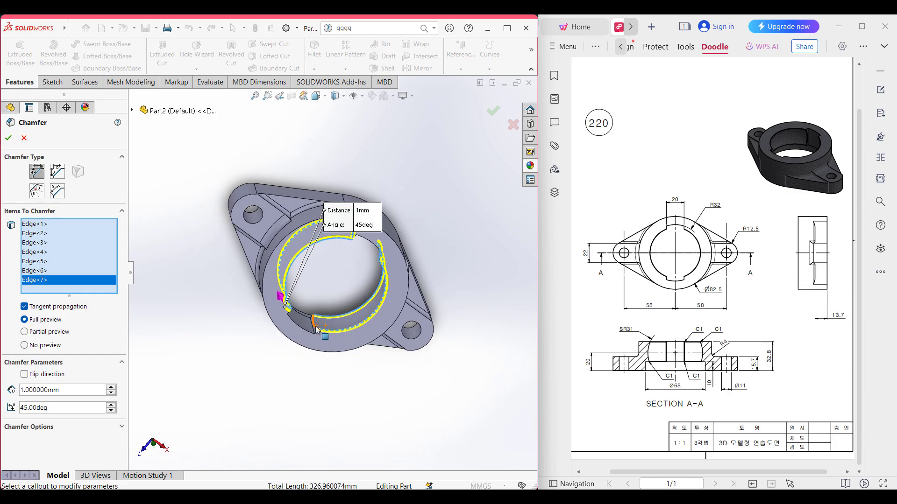
left_click(317, 330)
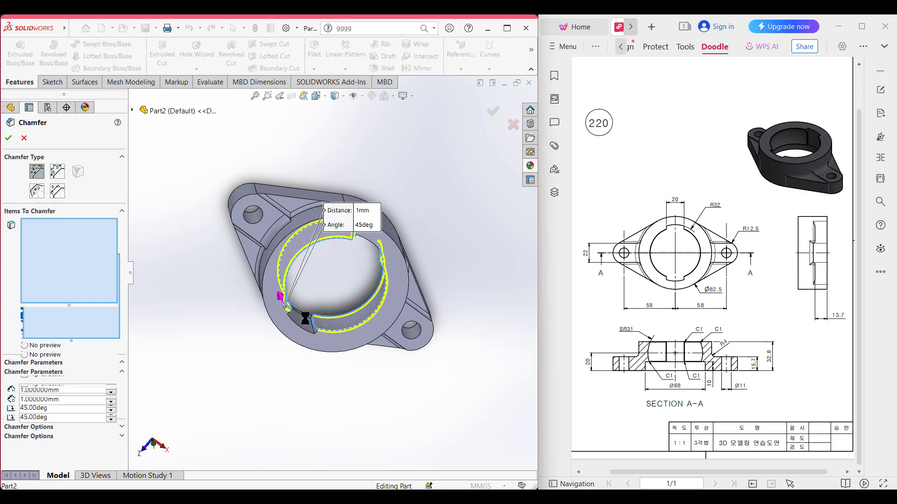
left_click(8, 138)
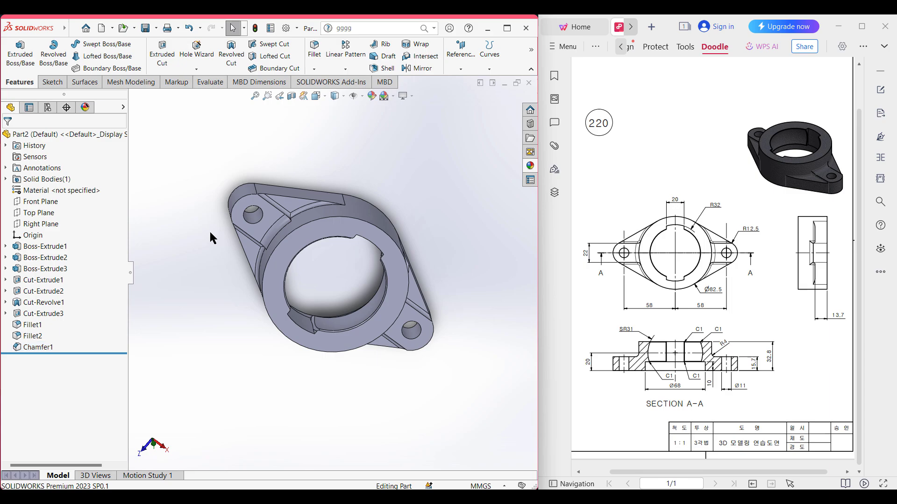
key("ctrl+7")
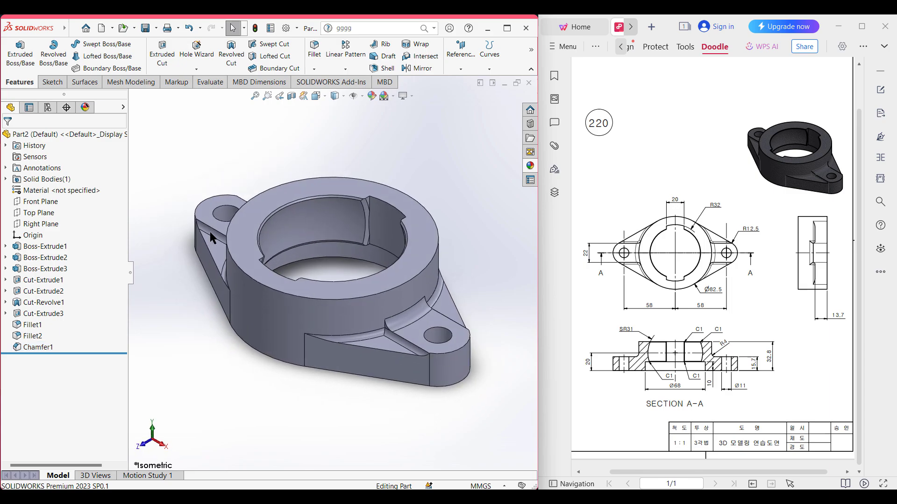